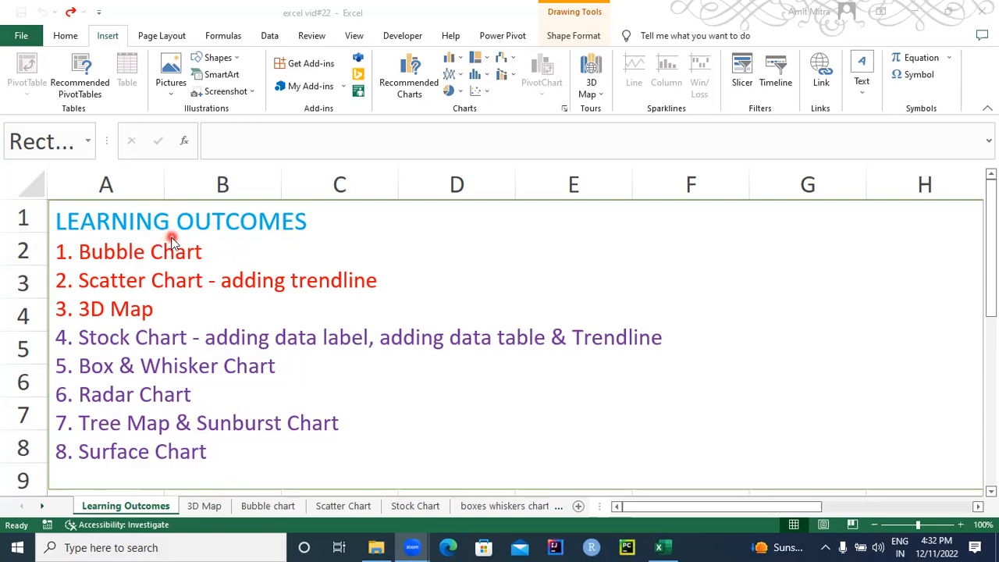
Step: Select the country data table in A1:D12 on the 3D Map sheet
click(106, 38)
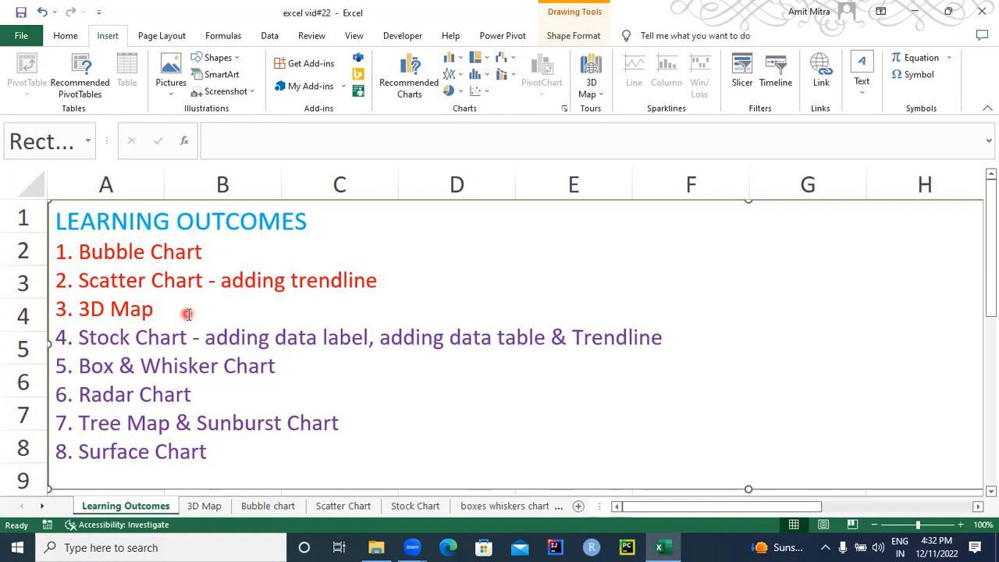
click(204, 506)
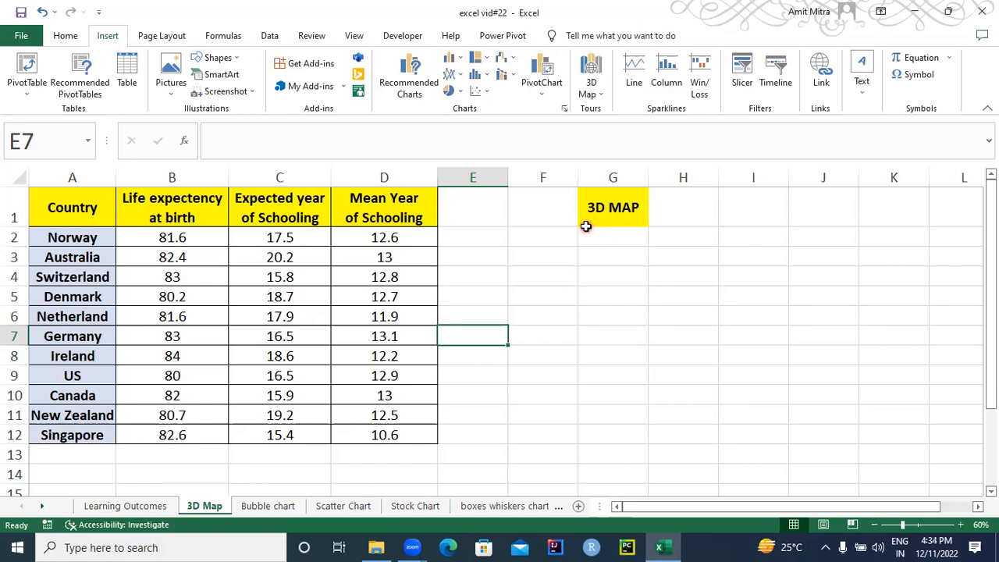
click(601, 92)
drag(66, 196, 371, 432)
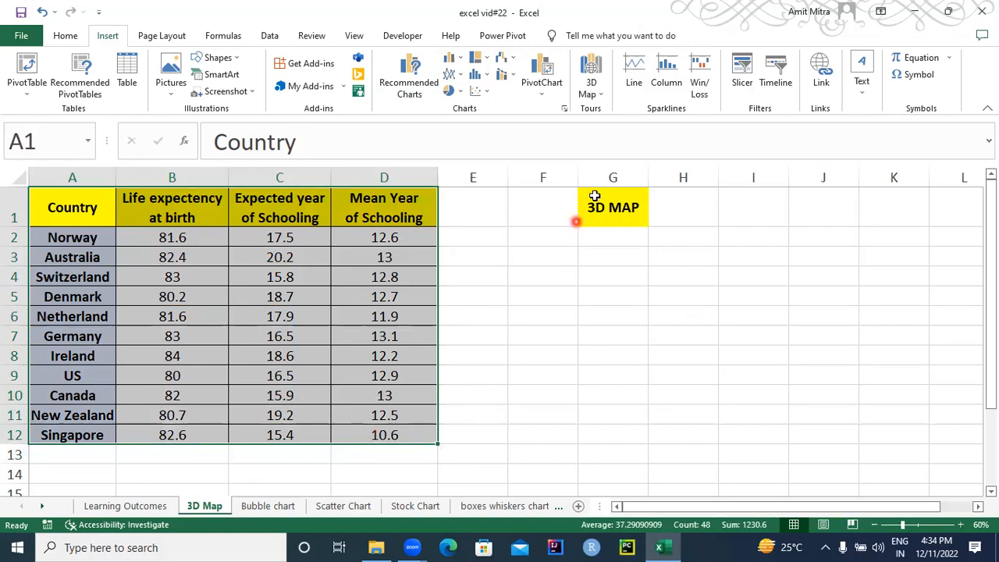
Step: Launch 3D Maps from the selected data and open the existing Tour 1
click(604, 95)
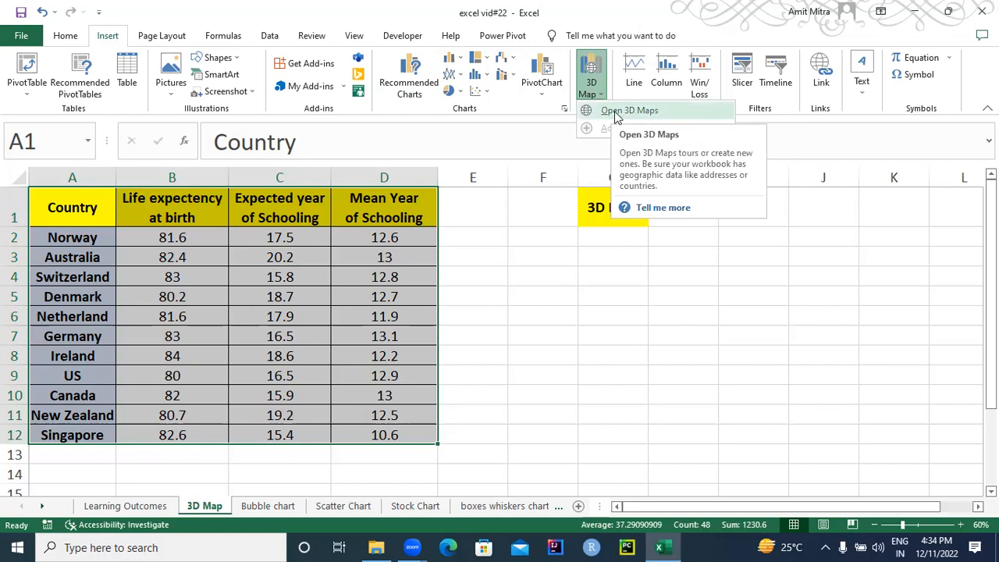
click(648, 111)
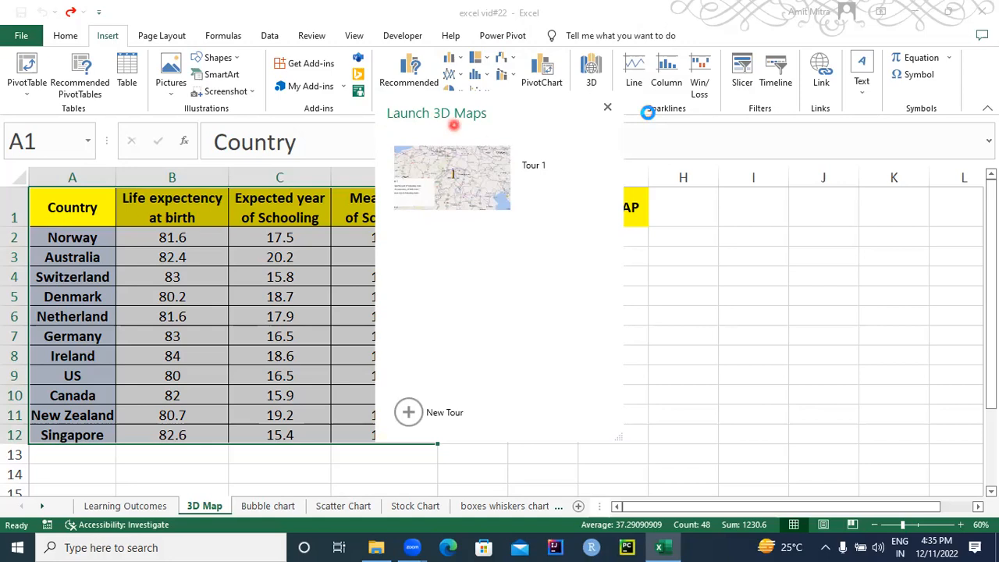
mouse_move(429, 168)
click(459, 188)
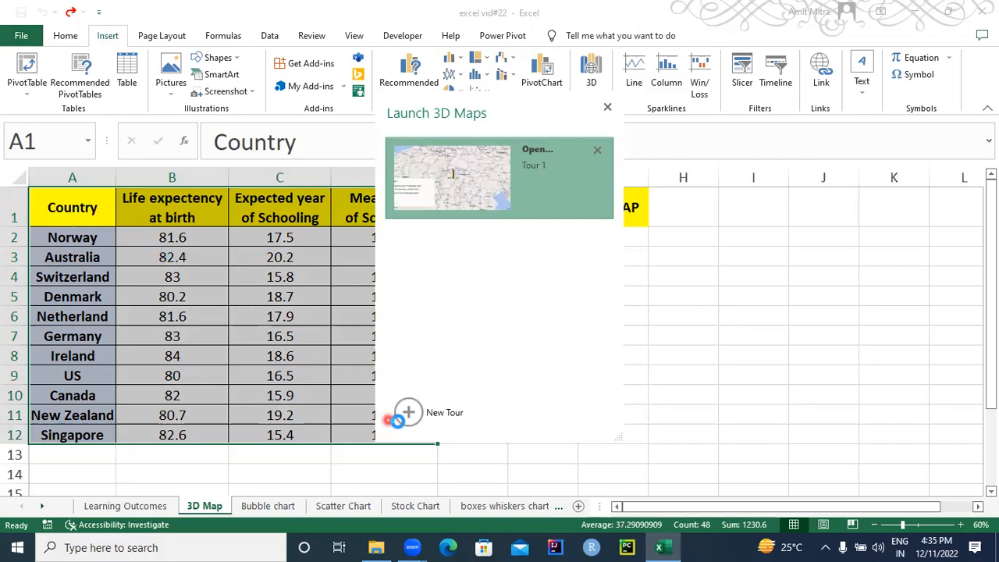
click(468, 453)
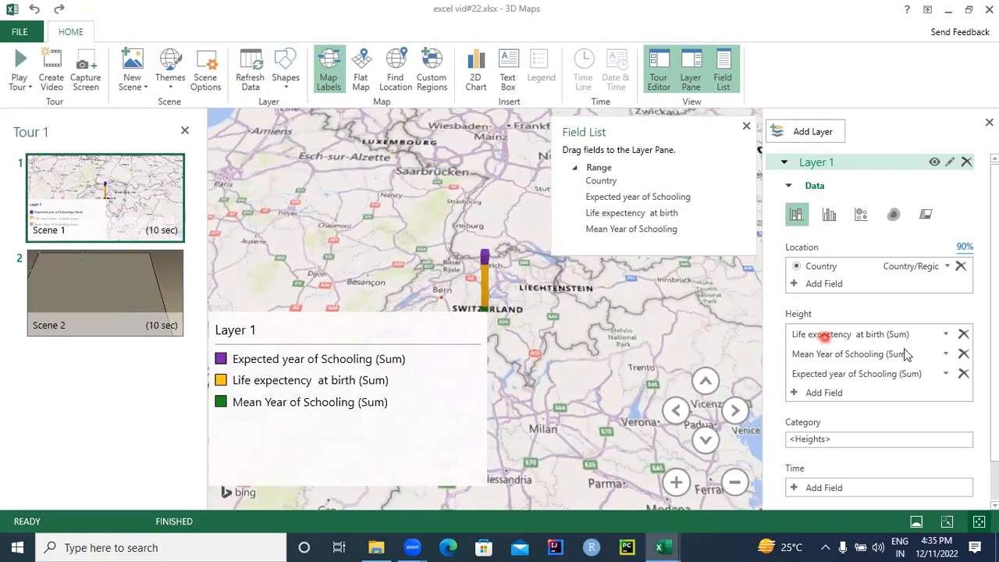
Step: Remove all three height fields and the Country location field from Layer 1
click(964, 334)
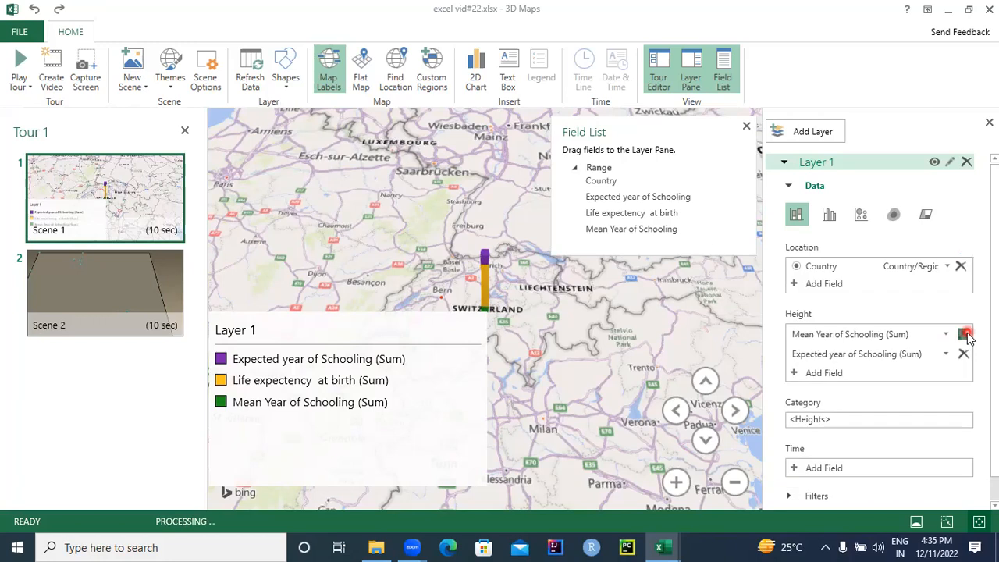
click(965, 334)
click(965, 334)
click(962, 266)
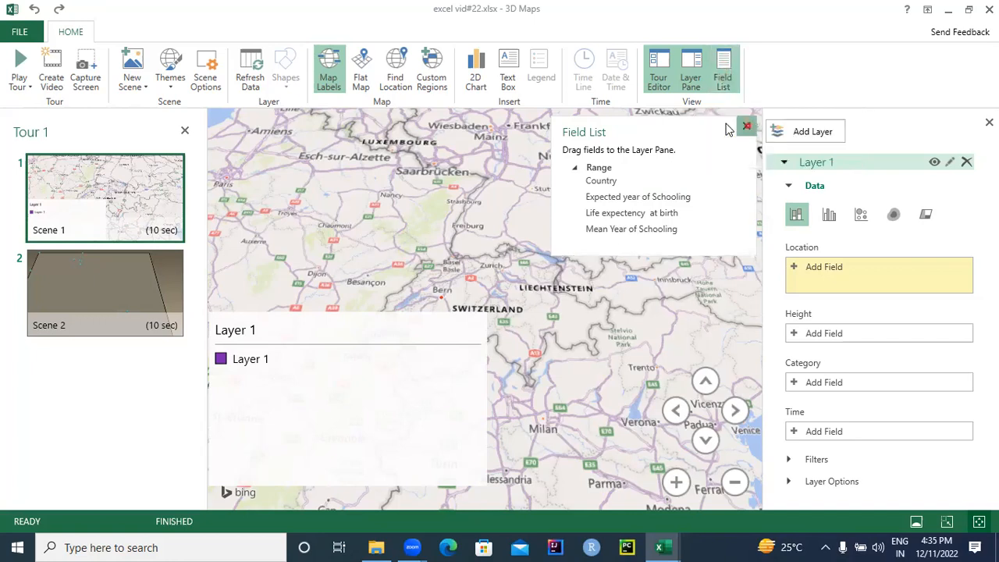
Step: Close the floating Field List and delete the Layer 1 legend from the map
click(723, 77)
click(724, 76)
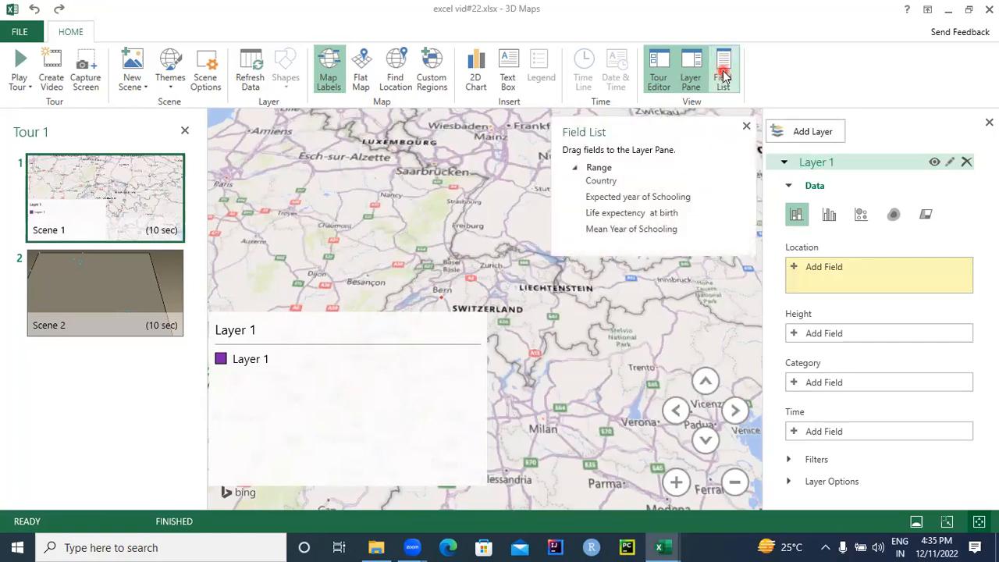
click(747, 125)
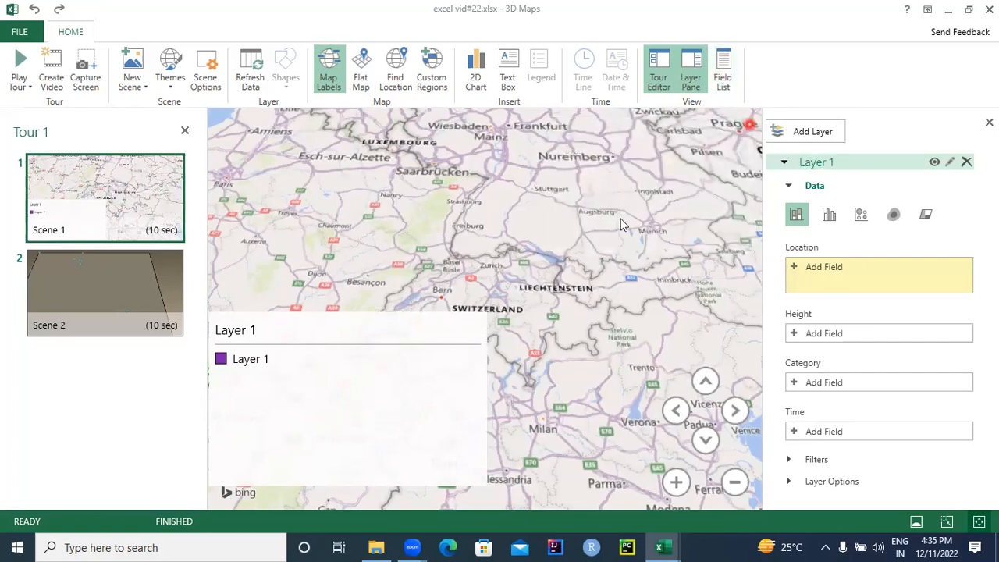
click(475, 326)
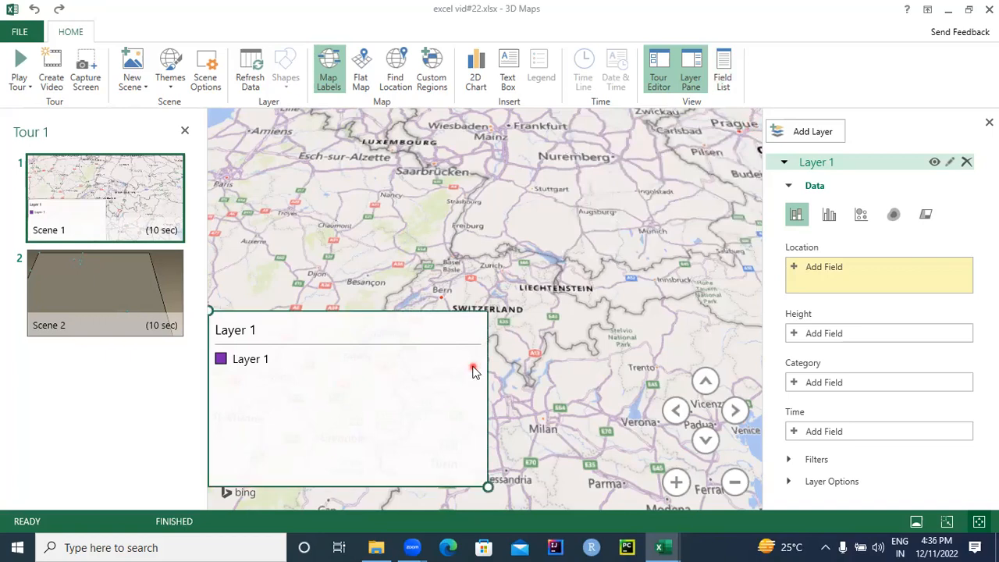
key(Delete)
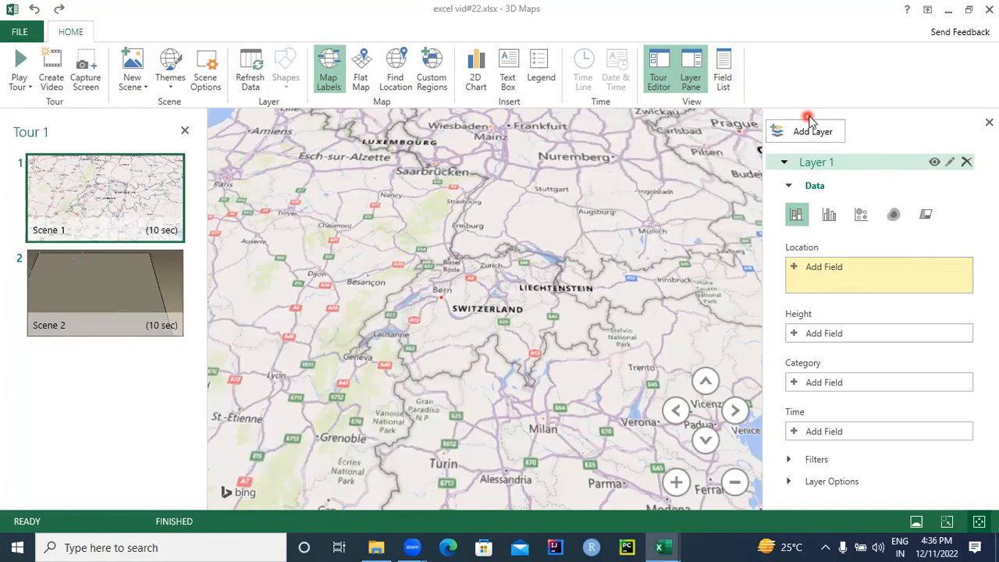
Step: Assign Country as Layer 1's location and Expected year of Schooling as its first height field
click(793, 268)
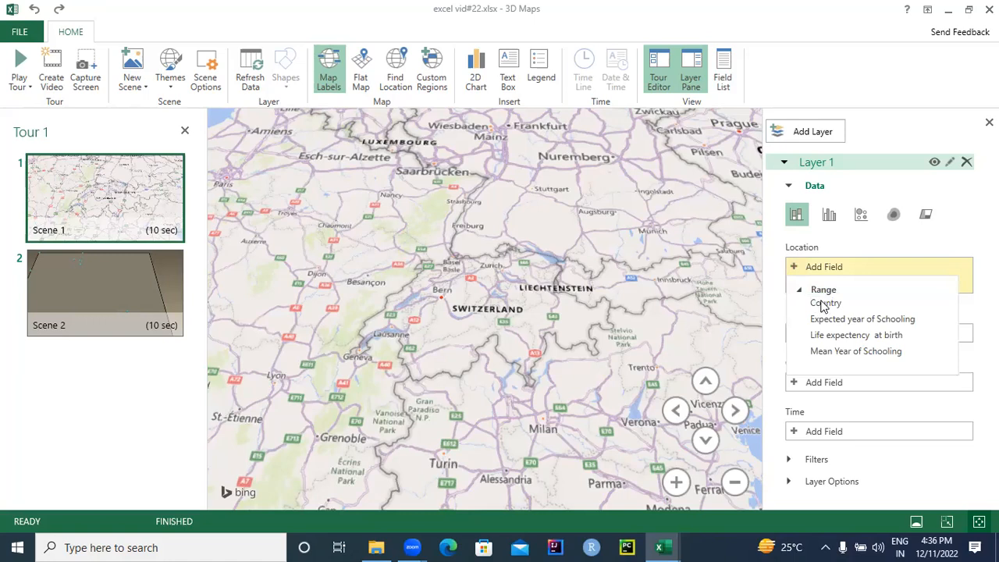
click(825, 304)
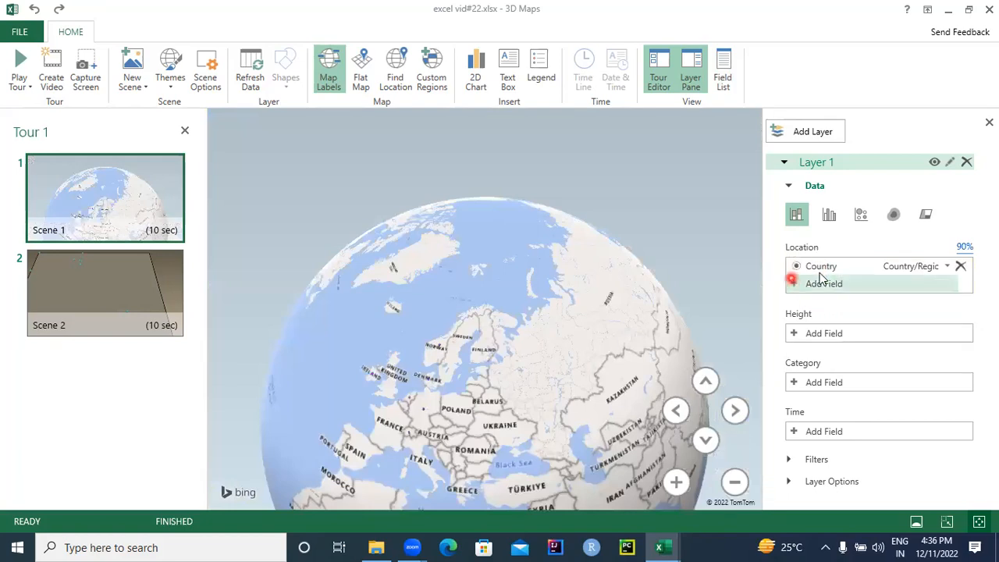
click(793, 384)
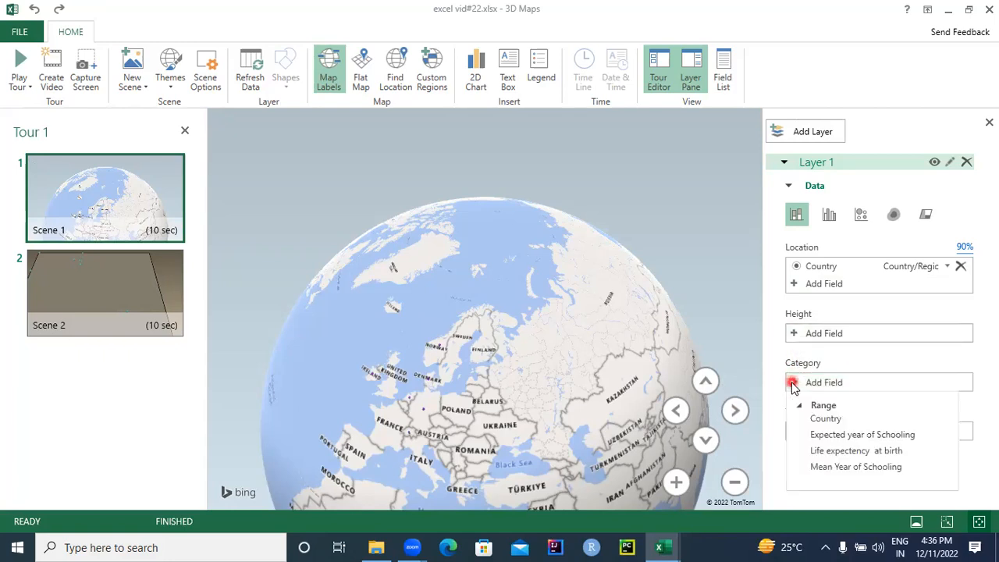
click(795, 336)
click(795, 335)
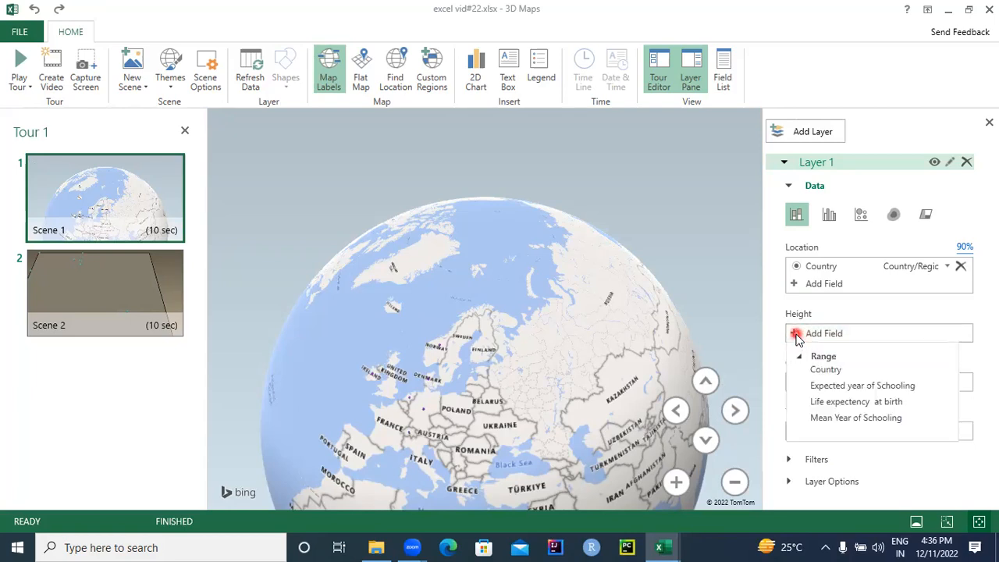
click(848, 388)
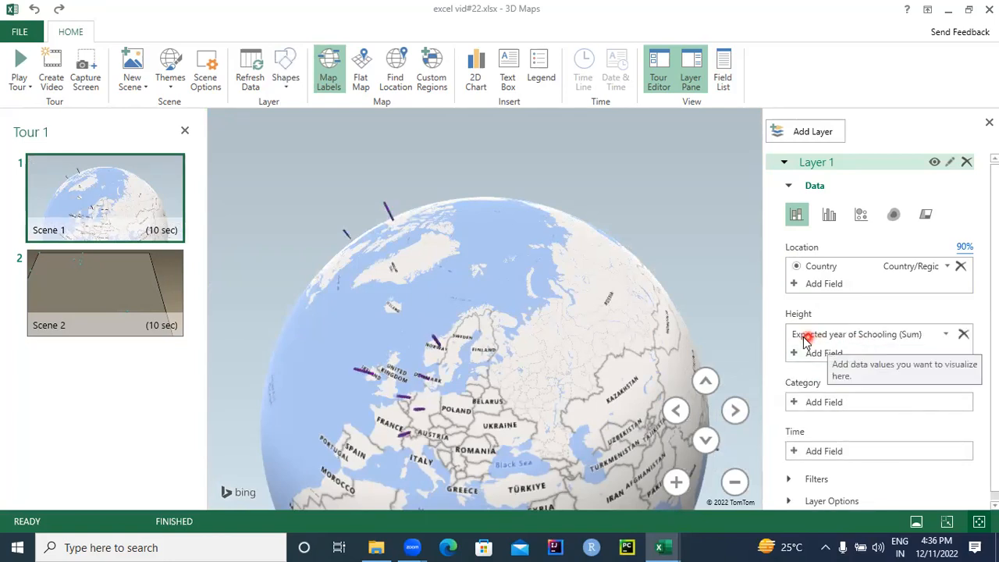
Step: Add Life expectency at birth and Mean Year of Schooling to Layer 1's height fields
click(838, 356)
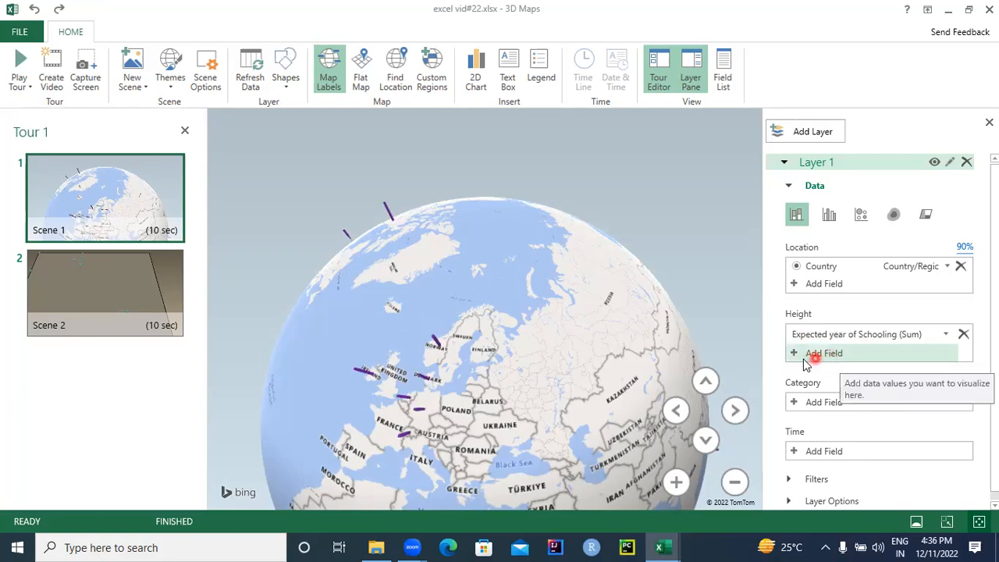
click(795, 356)
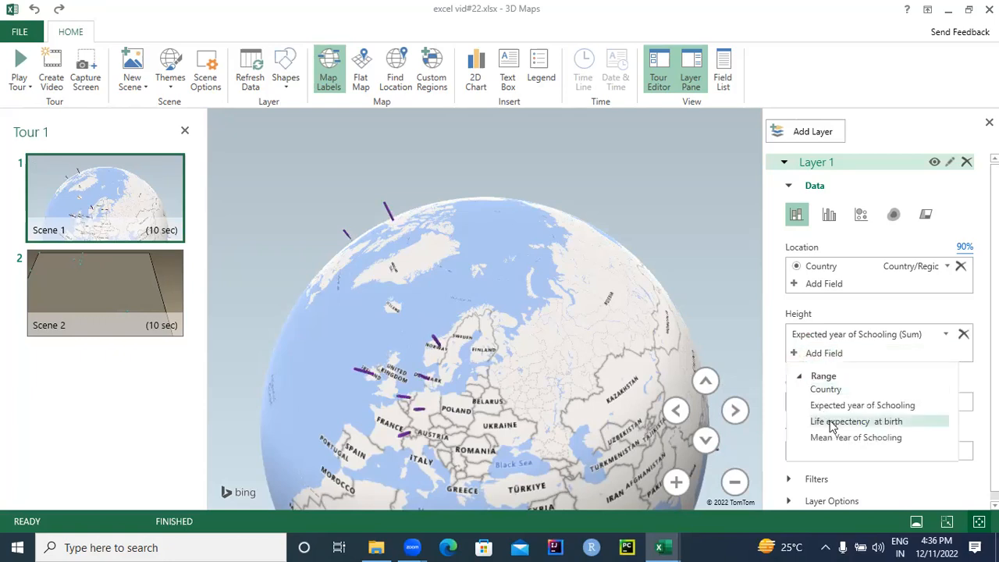
click(886, 423)
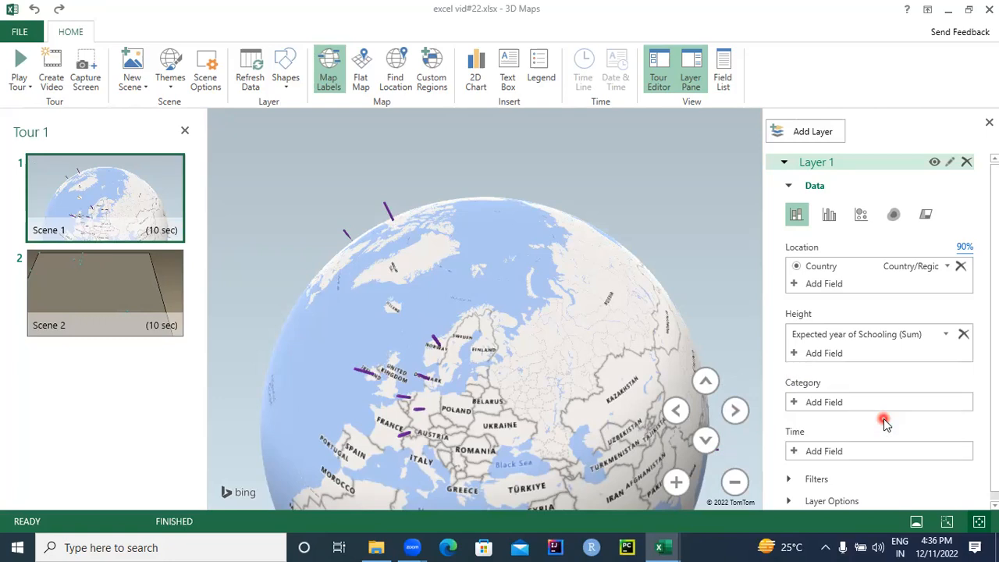
click(792, 375)
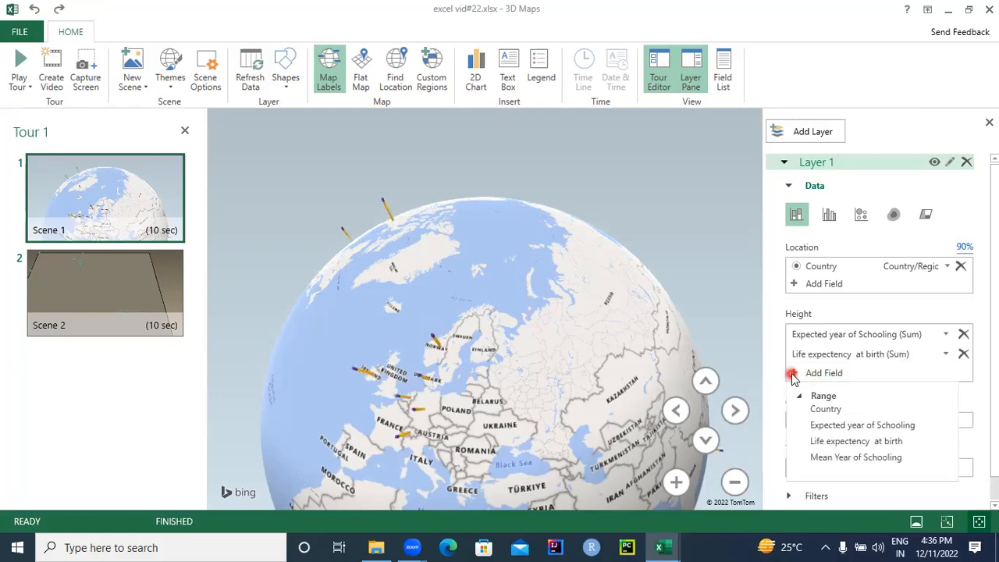
click(847, 459)
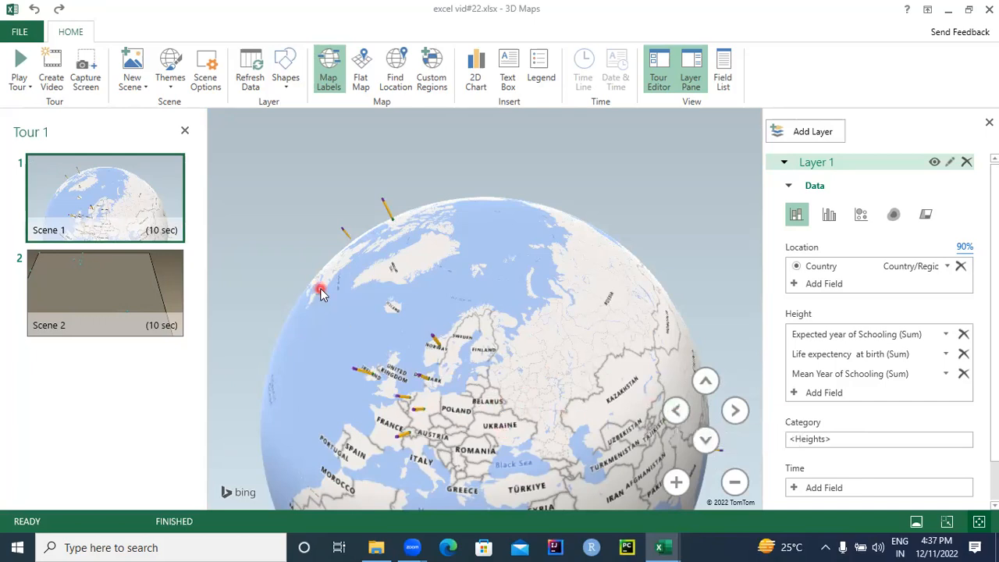
Step: Switch to the Excel workbook to check the source country table, and return to the 3D Maps window
mouse_move(665, 547)
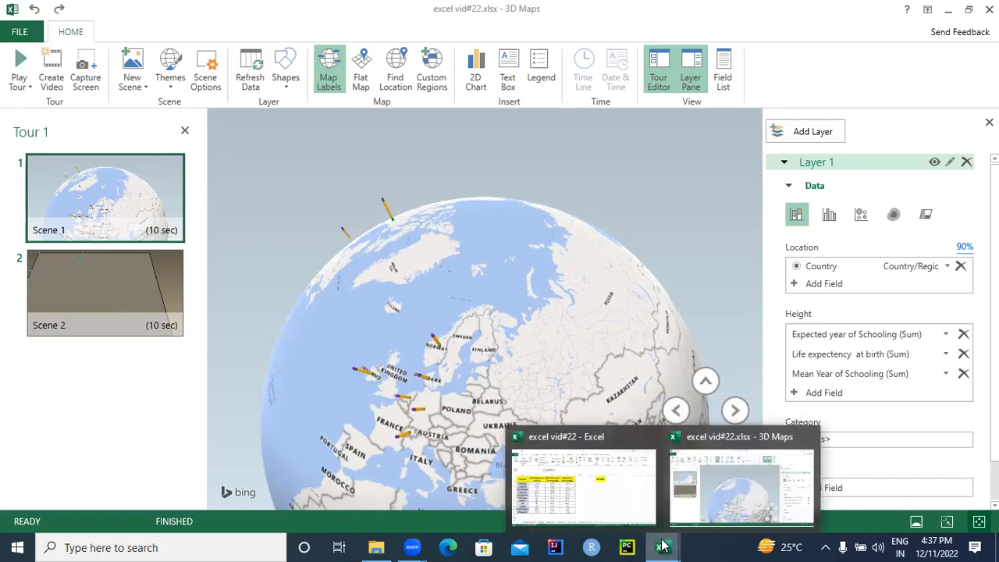
click(599, 501)
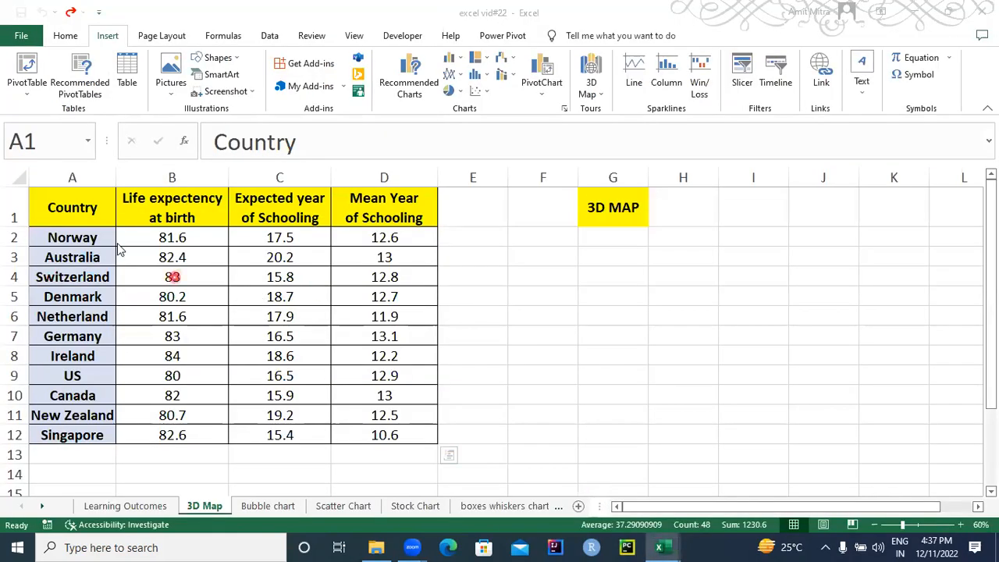
key(ctrl+a)
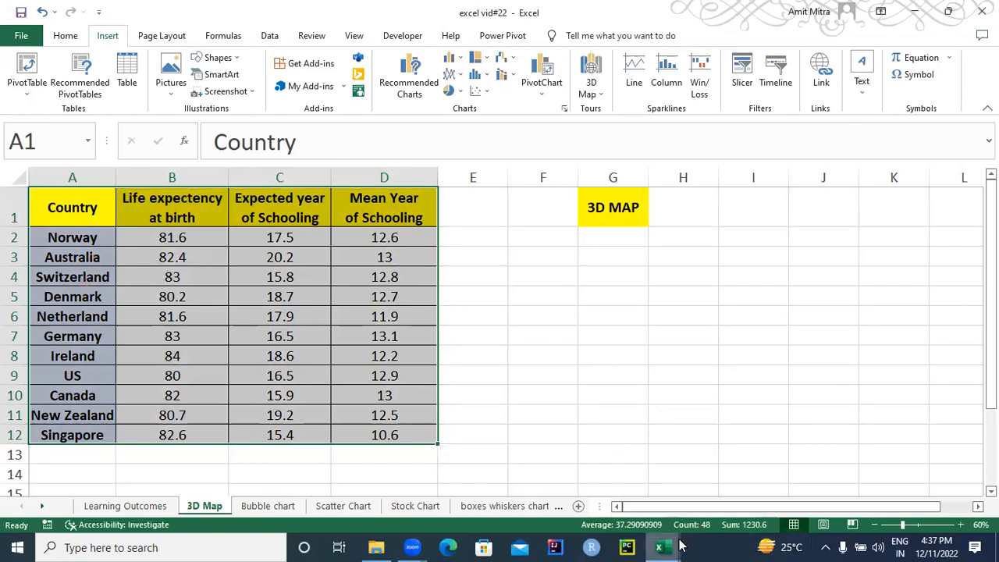
mouse_move(682, 546)
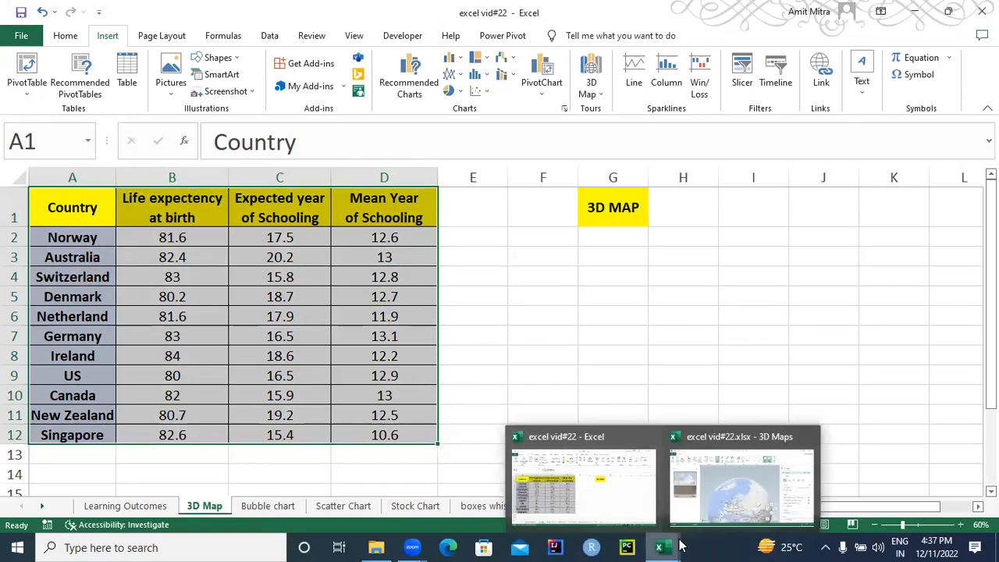
click(695, 490)
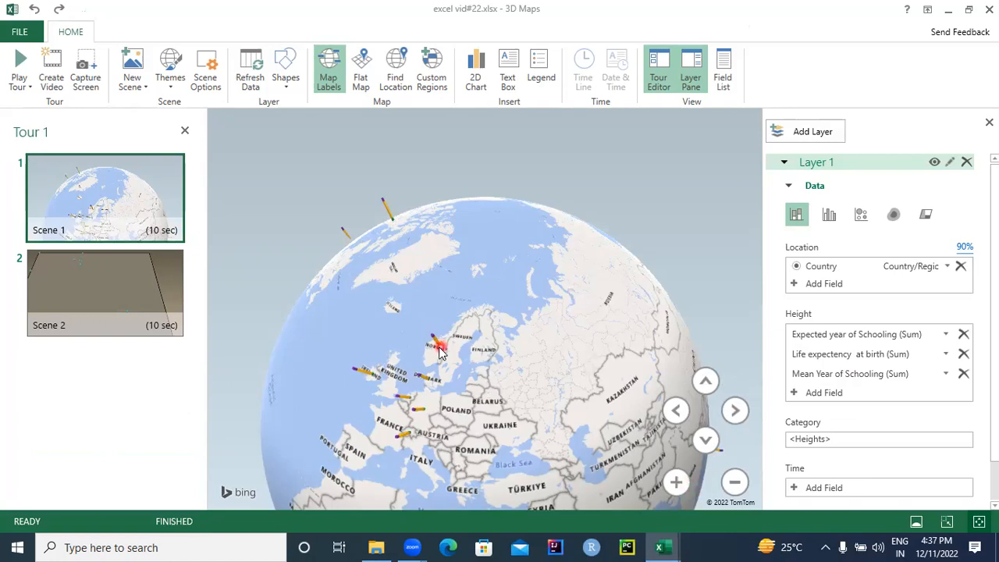
Step: Rotate and zoom the globe in on Europe to examine the stacked columns from Norway to Switzerland
drag(440, 346, 492, 331)
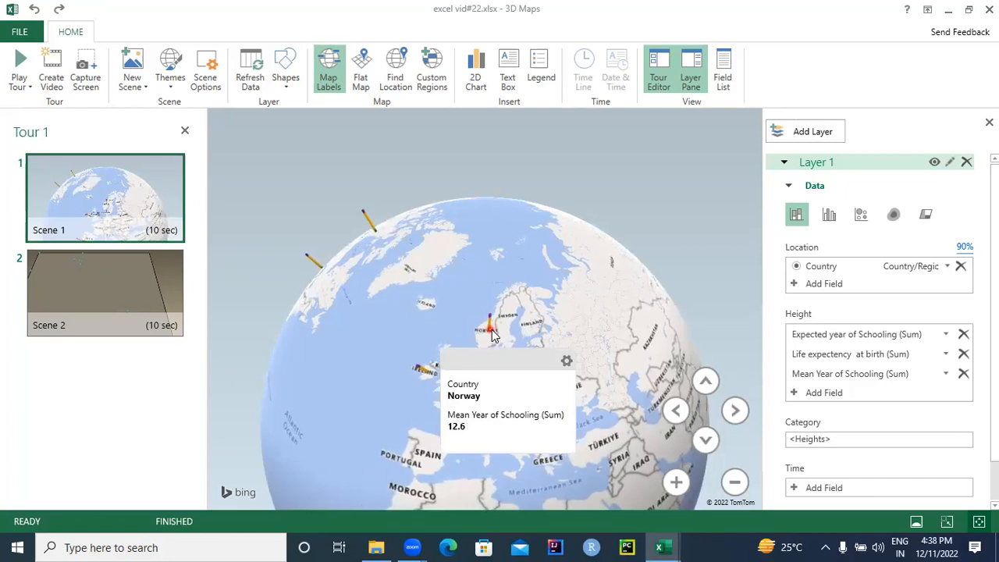
drag(492, 334, 484, 296)
click(704, 381)
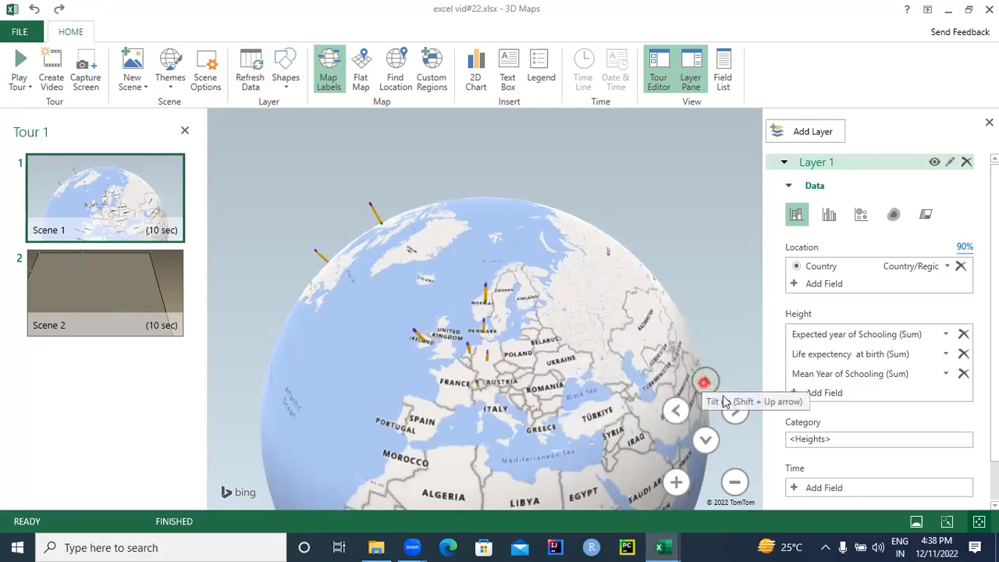
click(676, 415)
click(675, 414)
click(676, 415)
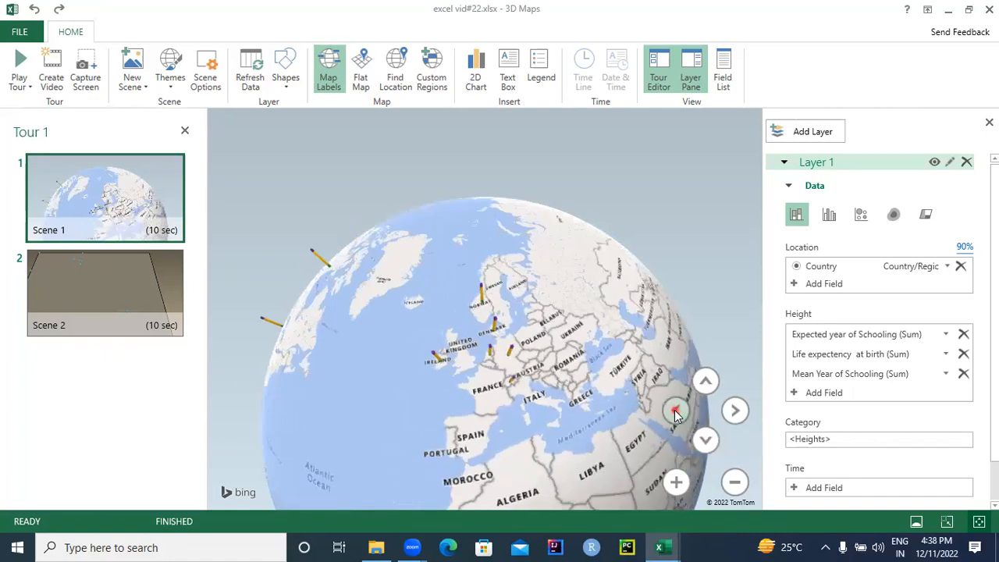
click(676, 415)
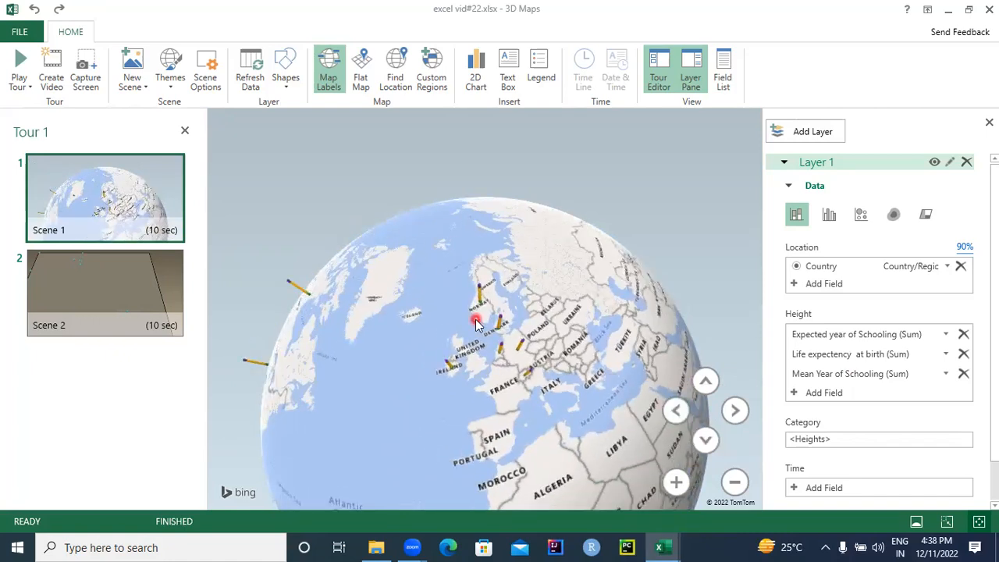
mouse_move(473, 304)
mouse_down()
mouse_move(474, 294)
mouse_move(468, 303)
mouse_up()
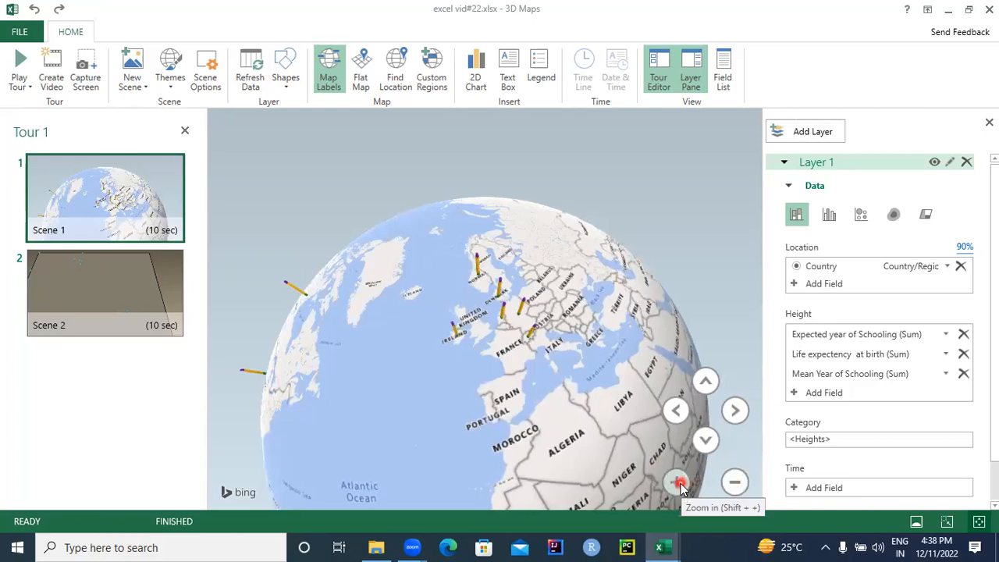
click(680, 483)
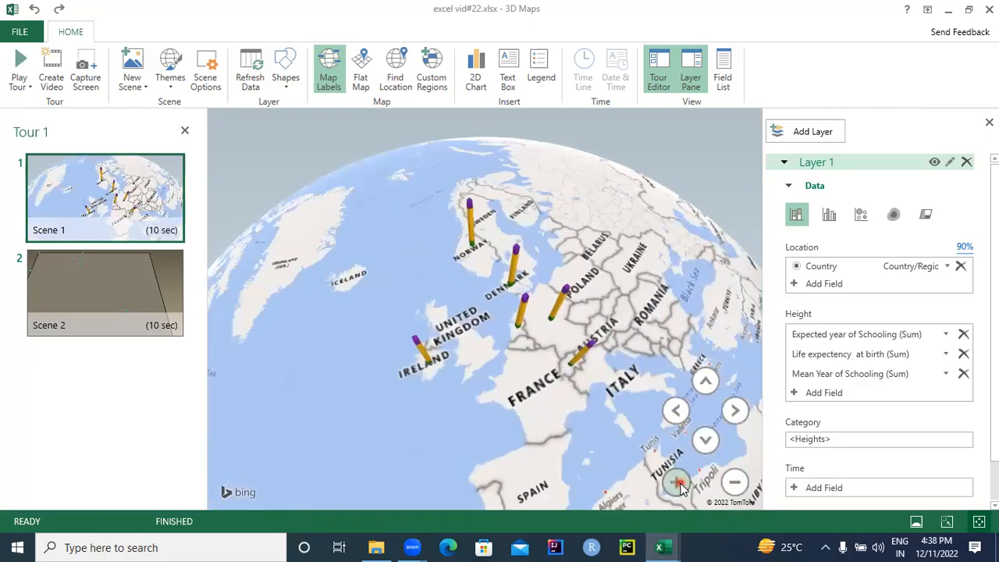
click(678, 482)
click(677, 483)
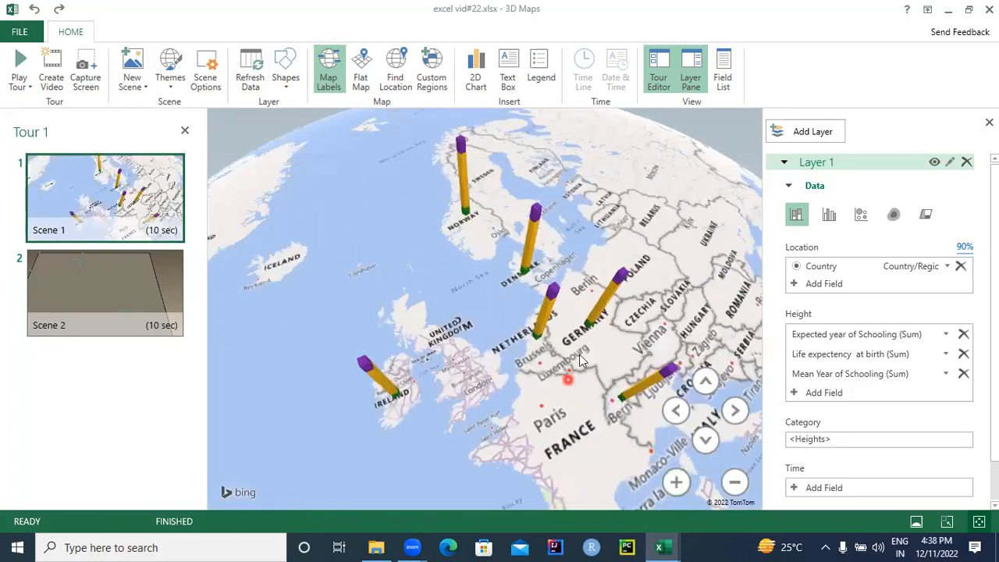
Step: Bring Western Europe into view and check the data card of Ireland's life expectancy column
drag(579, 354, 475, 316)
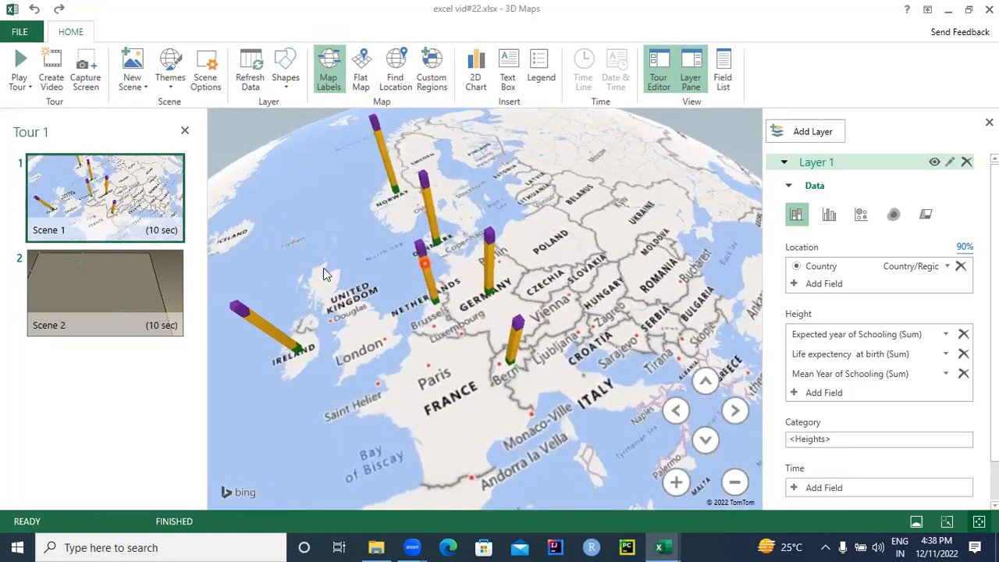
mouse_move(295, 351)
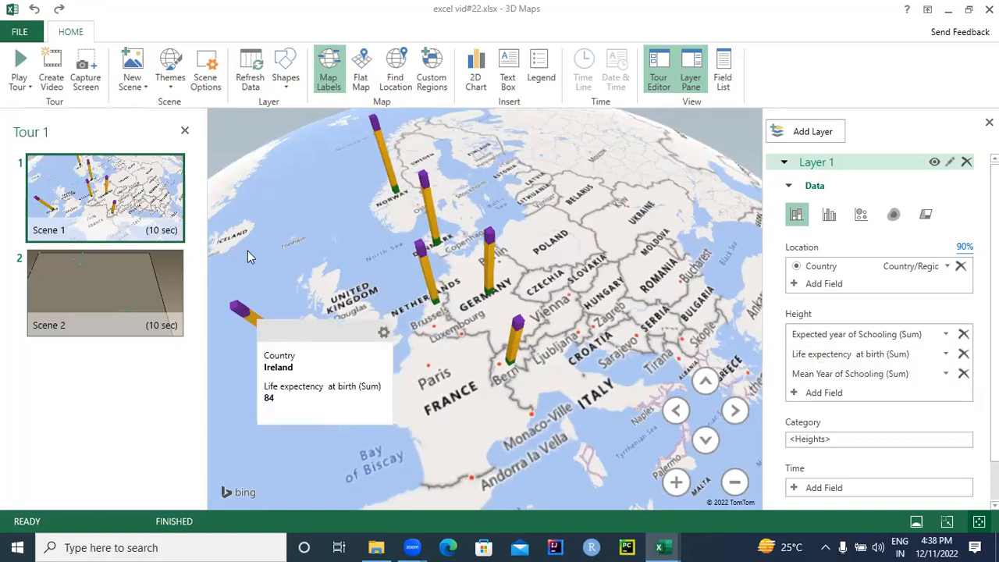
click(290, 245)
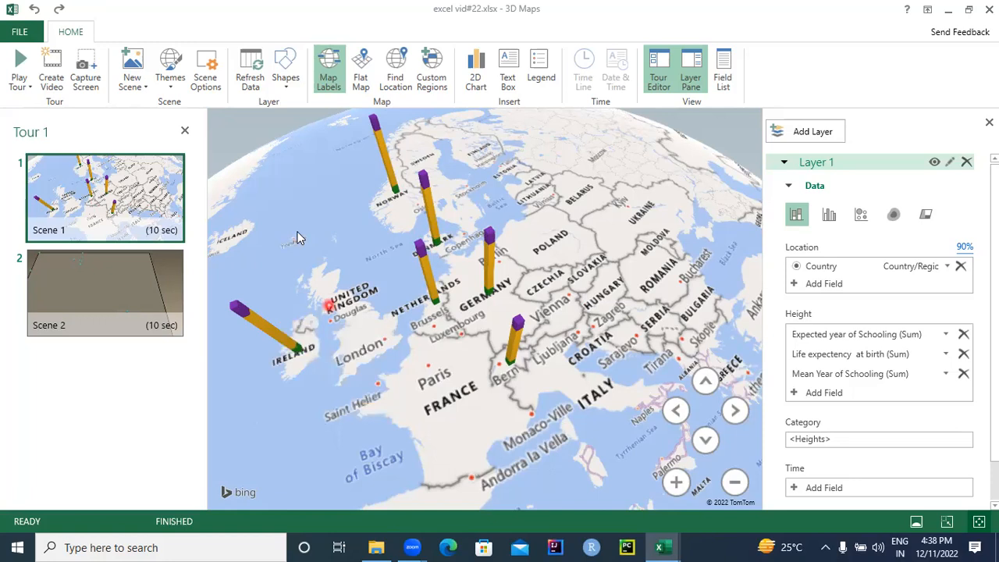
Step: Add a legend for Layer 1 and move it to the lower-right area of the map, clear of Ireland's column
click(539, 68)
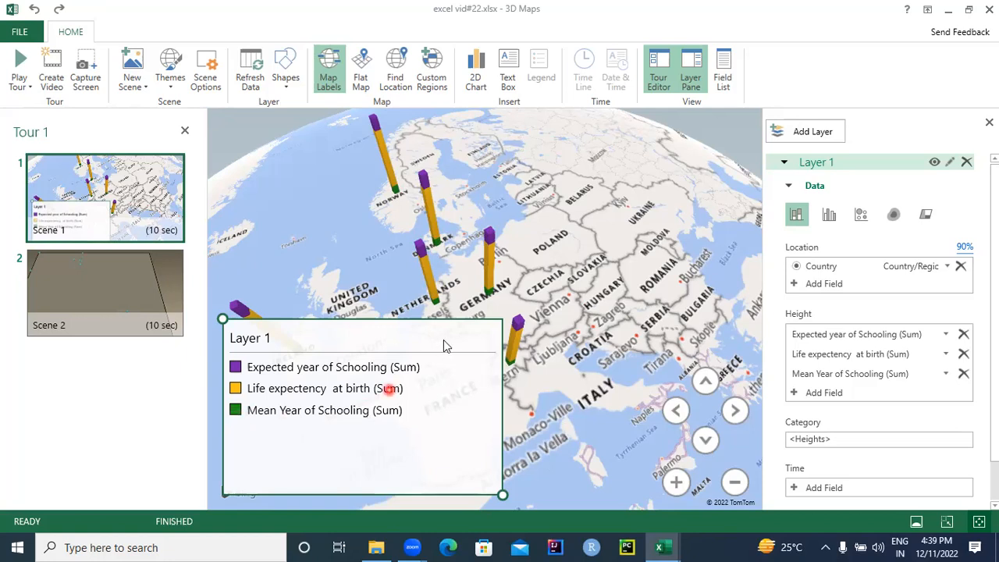
drag(444, 344, 667, 353)
drag(786, 206, 808, 364)
click(573, 274)
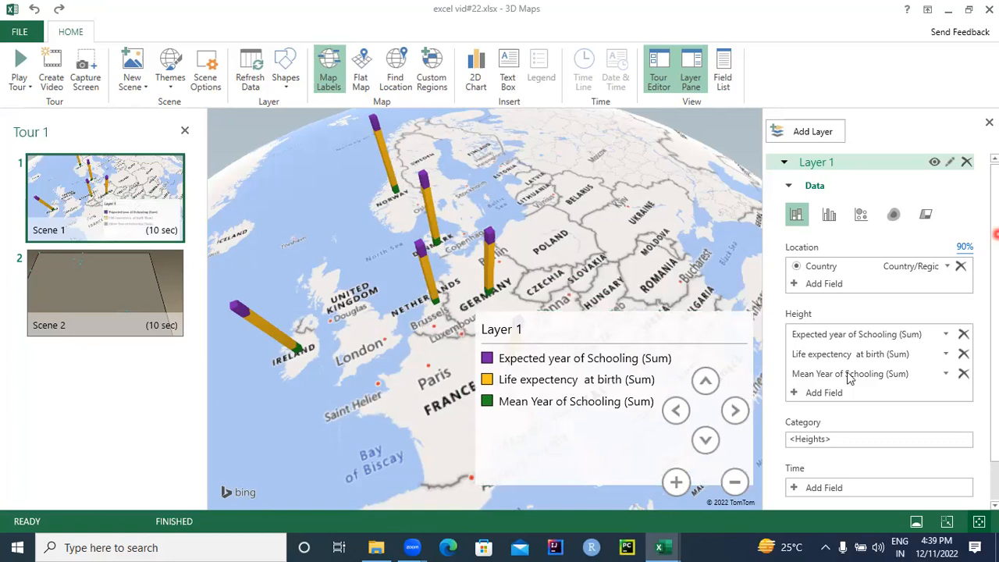
Step: Review Layer 1's filter section and its layer options for height, thickness, opacity, color and shown values
scroll(849, 378, down, 1)
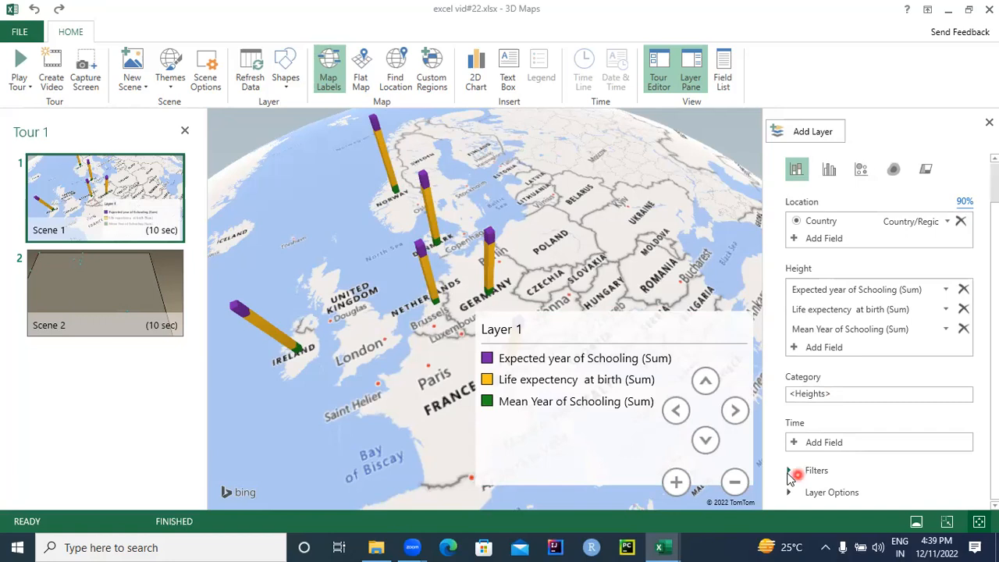
click(788, 472)
scroll(800, 500, down, 1)
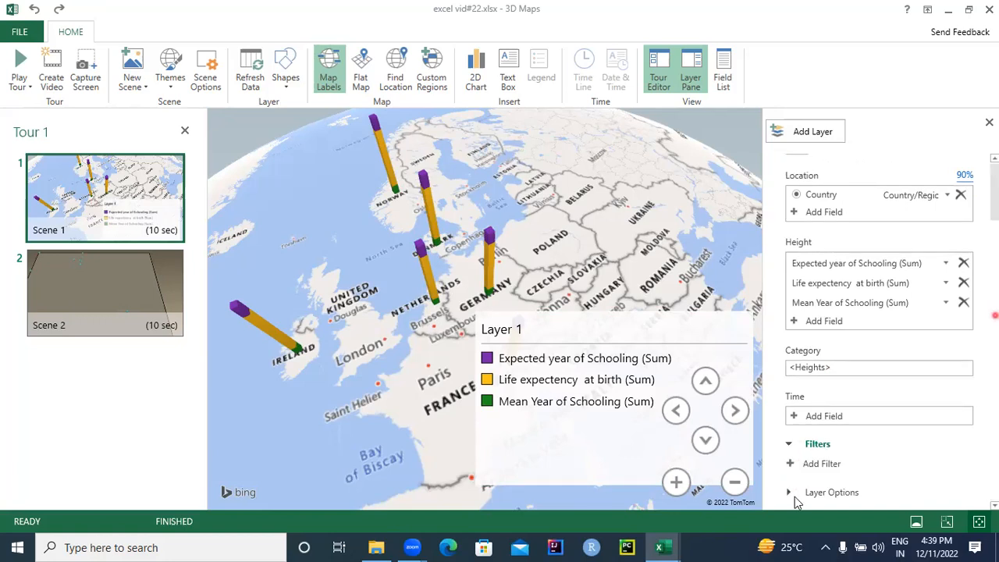
click(811, 492)
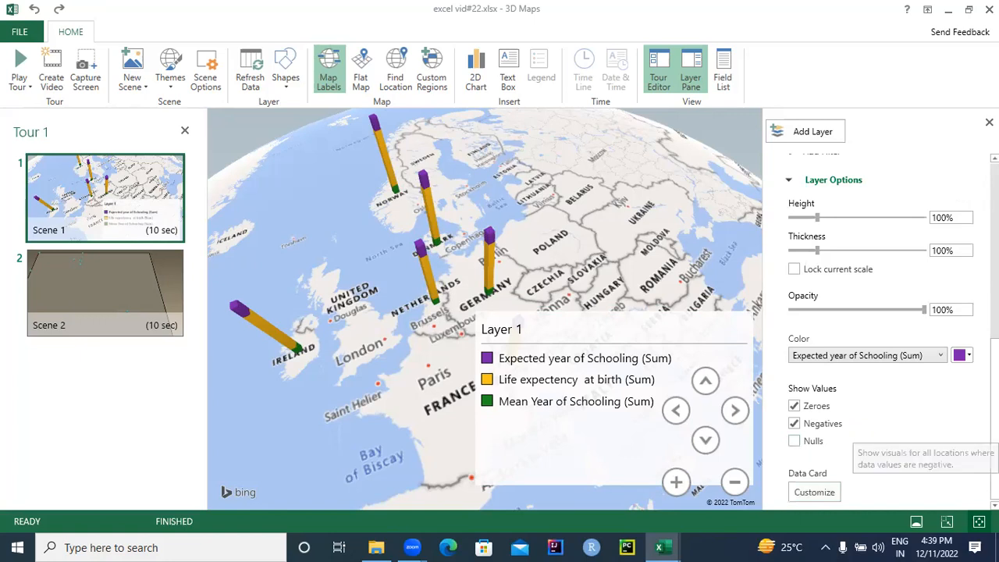
scroll(997, 277, up, 3)
scroll(997, 277, up, 3)
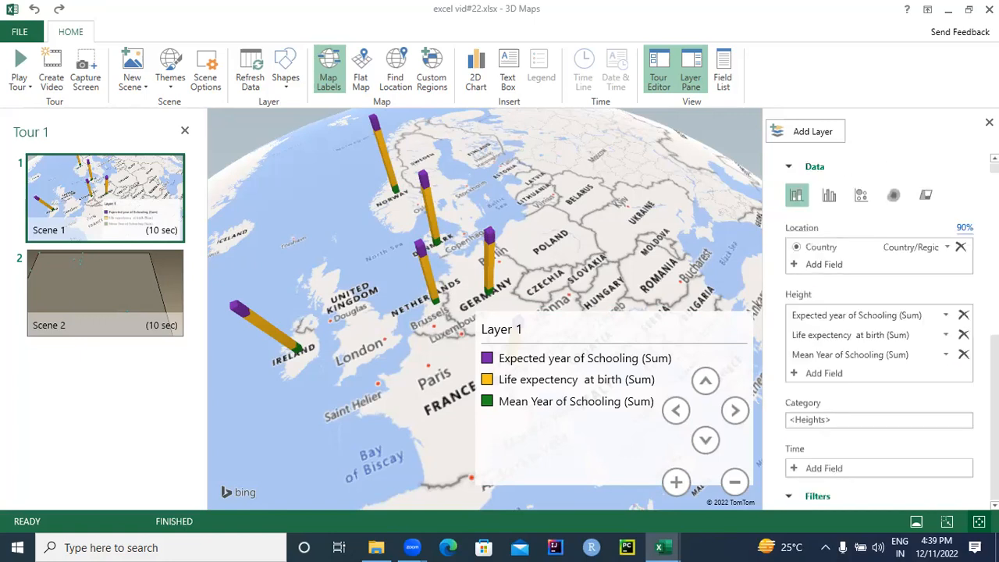
scroll(897, 214, up, 1)
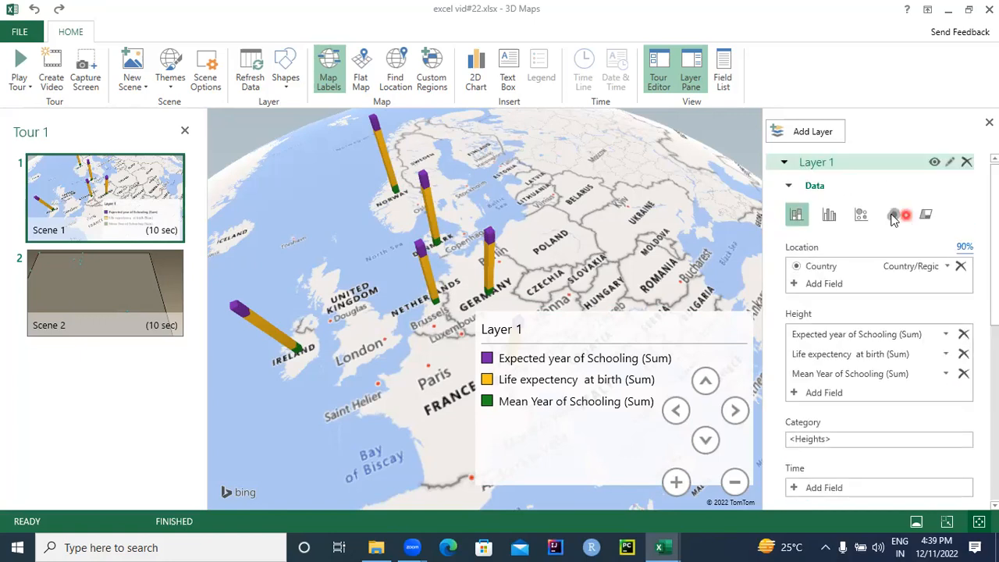
click(789, 188)
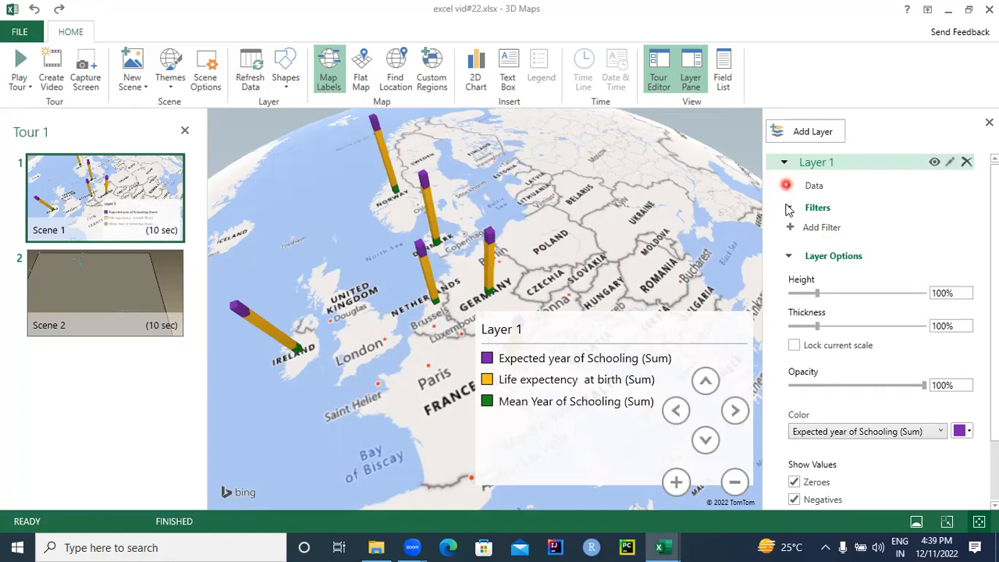
click(787, 208)
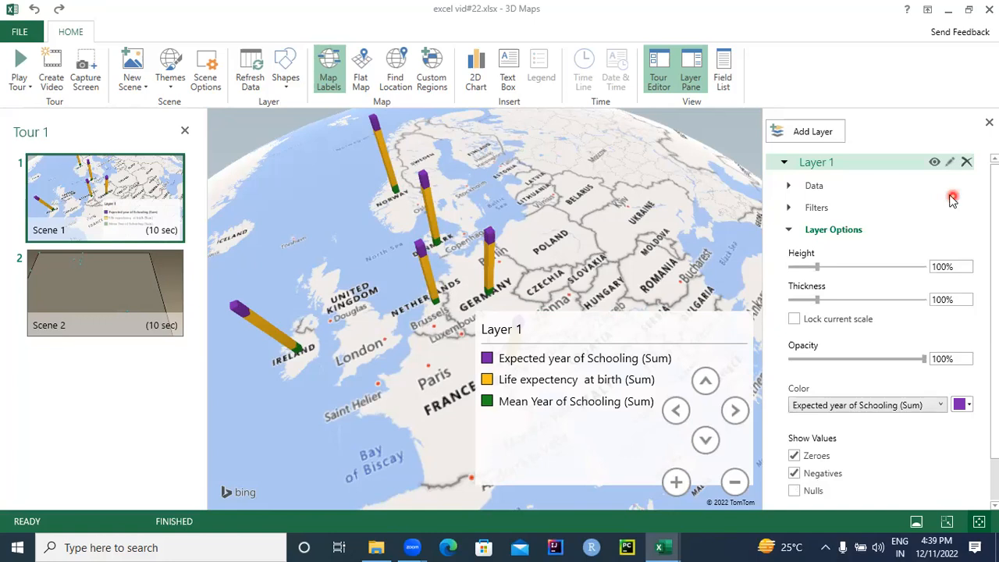
Step: Change Layer 1's visualization to clustered columns and view the columns across Europe
click(788, 187)
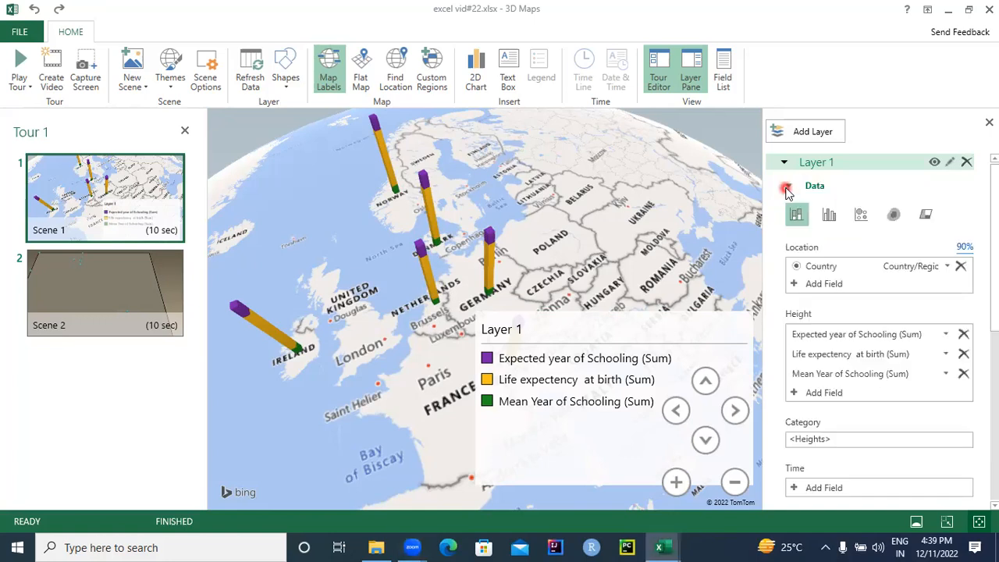
click(829, 216)
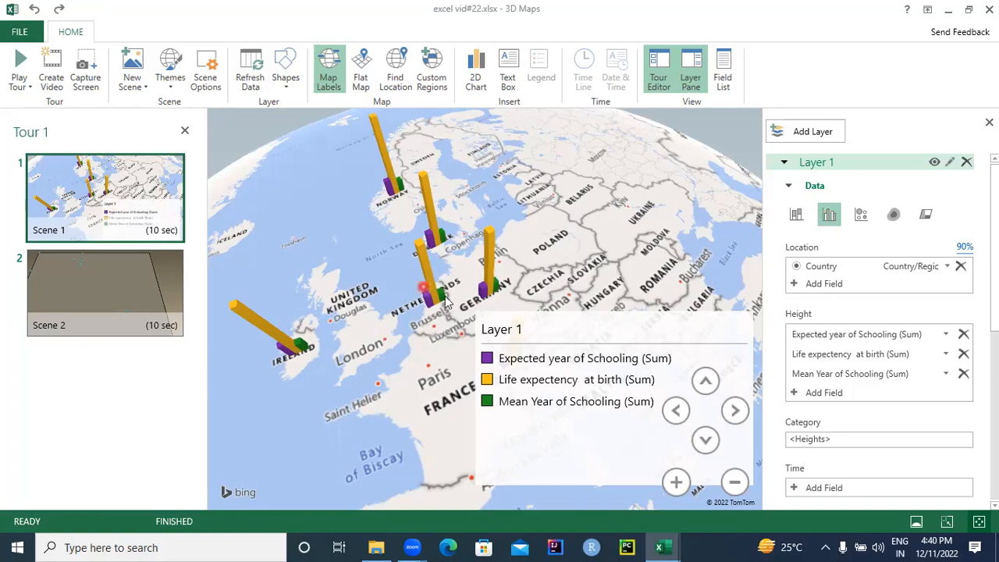
click(488, 361)
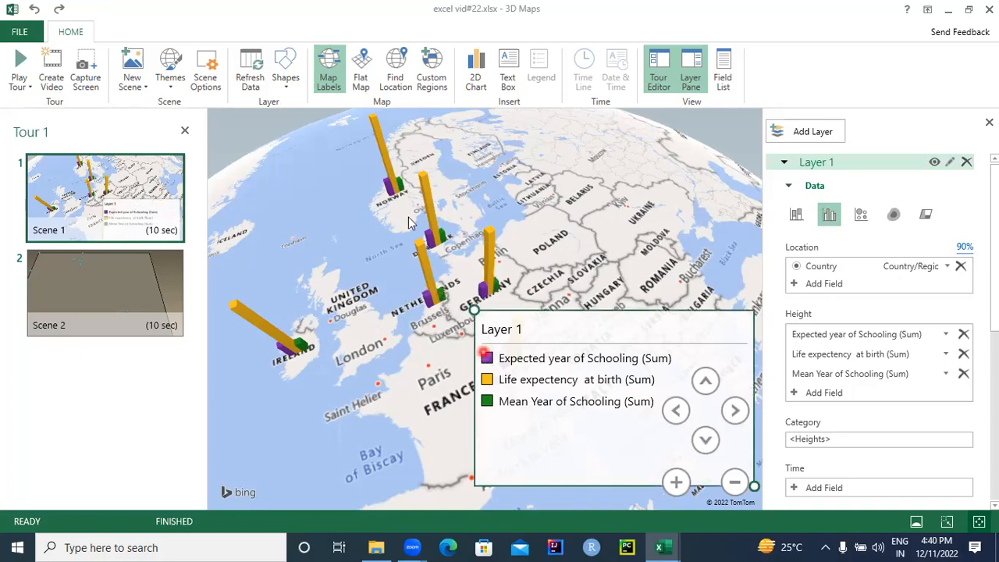
drag(378, 242, 324, 198)
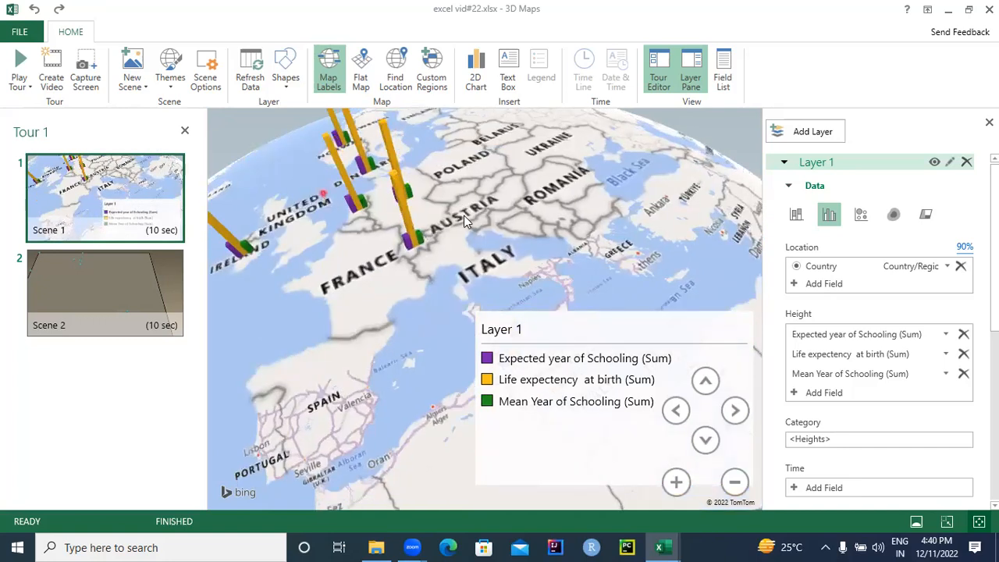
drag(463, 215, 454, 234)
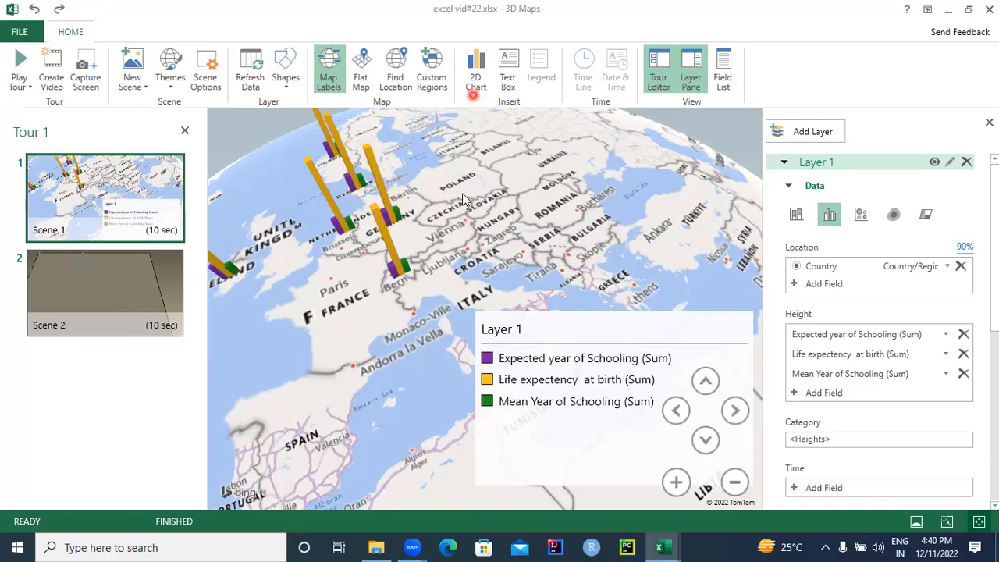
Step: Insert a 2D chart of the layer's height fields and try different positions for it over the map
click(479, 73)
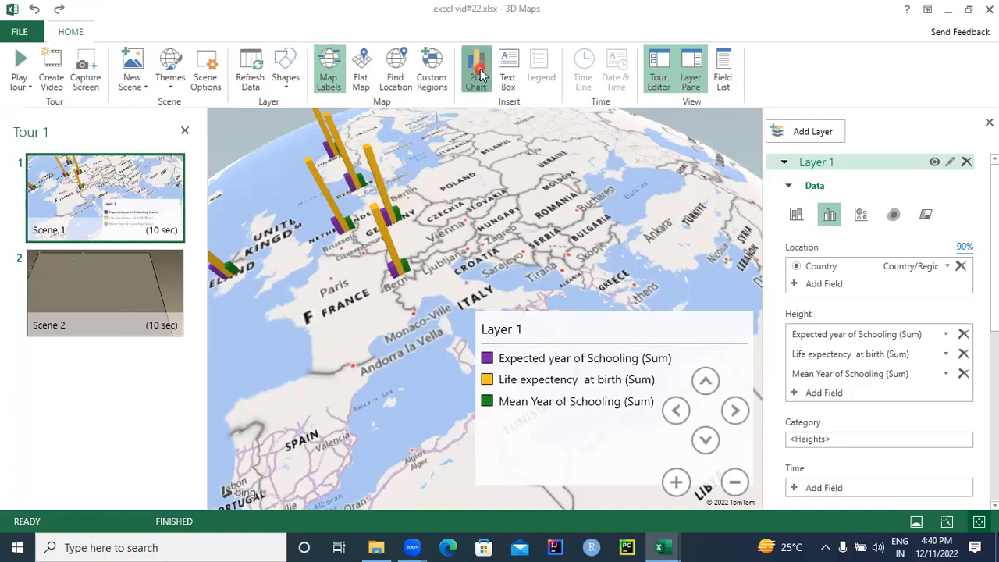
click(426, 217)
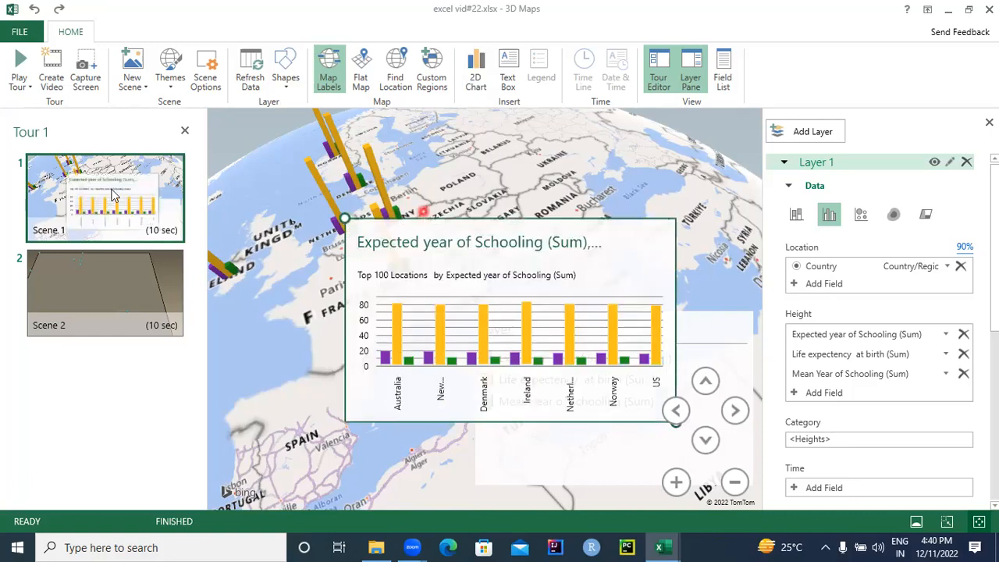
click(359, 235)
drag(304, 210, 253, 198)
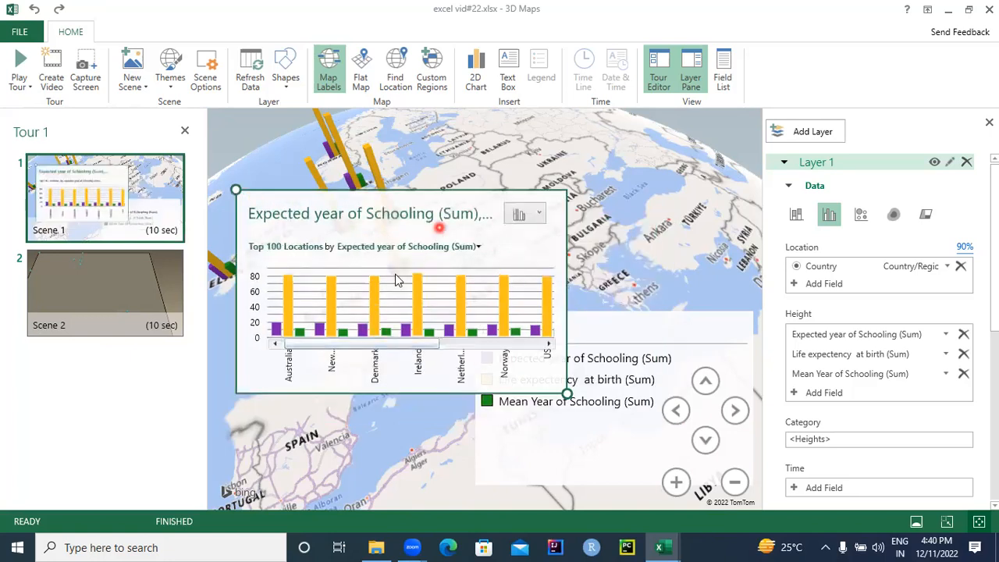
drag(345, 211, 307, 327)
drag(383, 316, 580, 287)
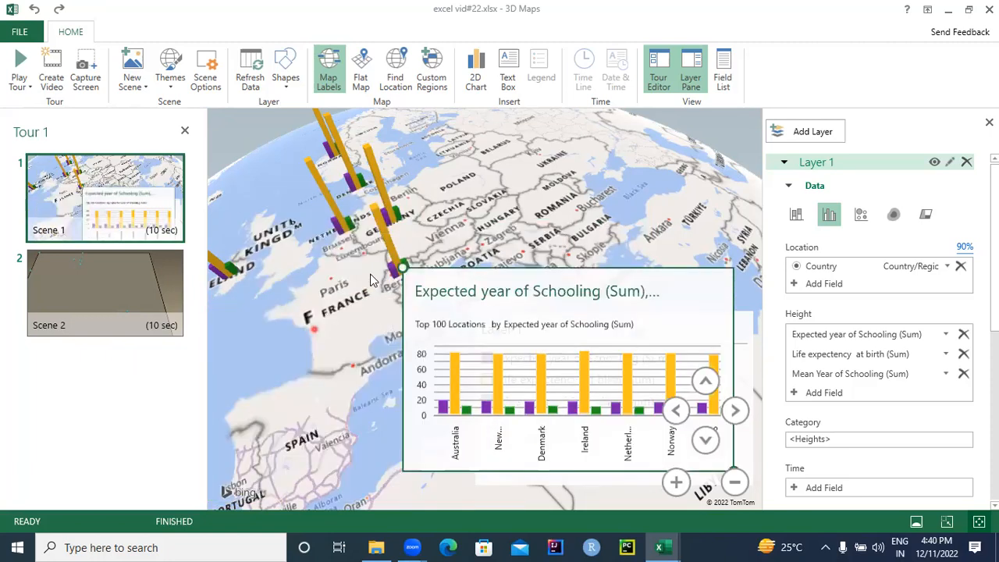
drag(425, 305, 418, 238)
click(352, 267)
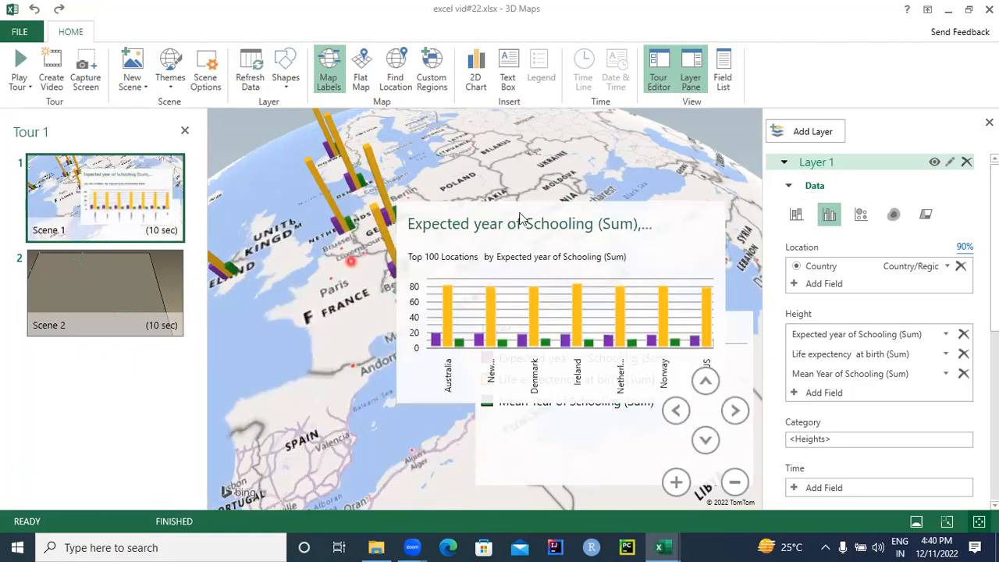
Step: Delete the 2D chart from Scene 1
click(522, 219)
key(Delete)
click(428, 191)
click(390, 135)
Step: Switch the map from the globe to the flat map format
click(356, 80)
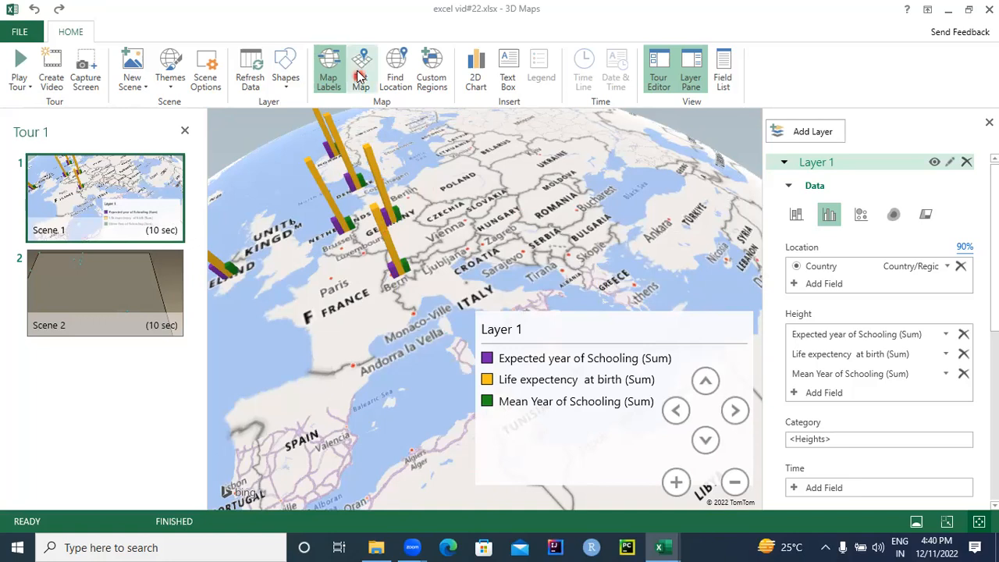
click(363, 65)
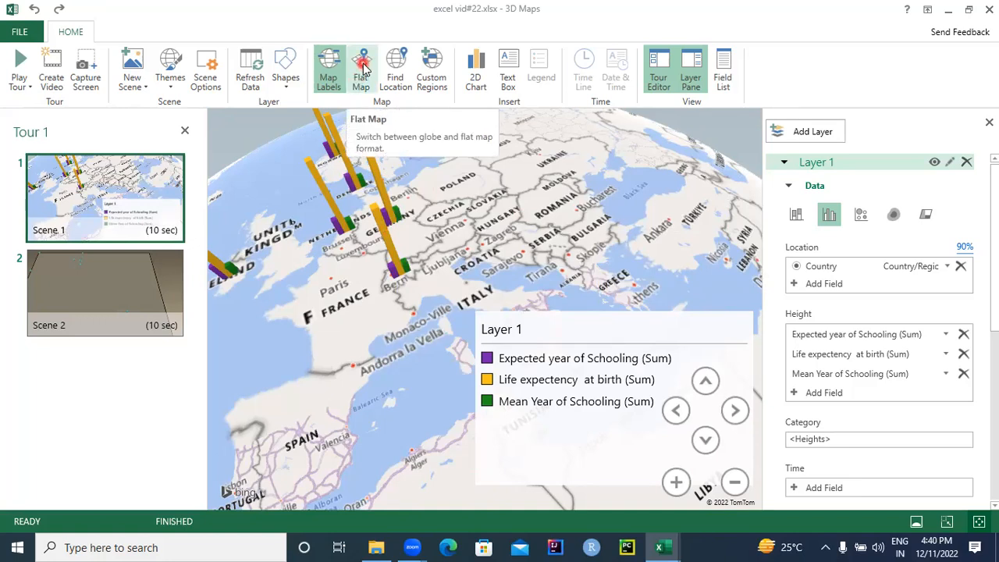
click(363, 66)
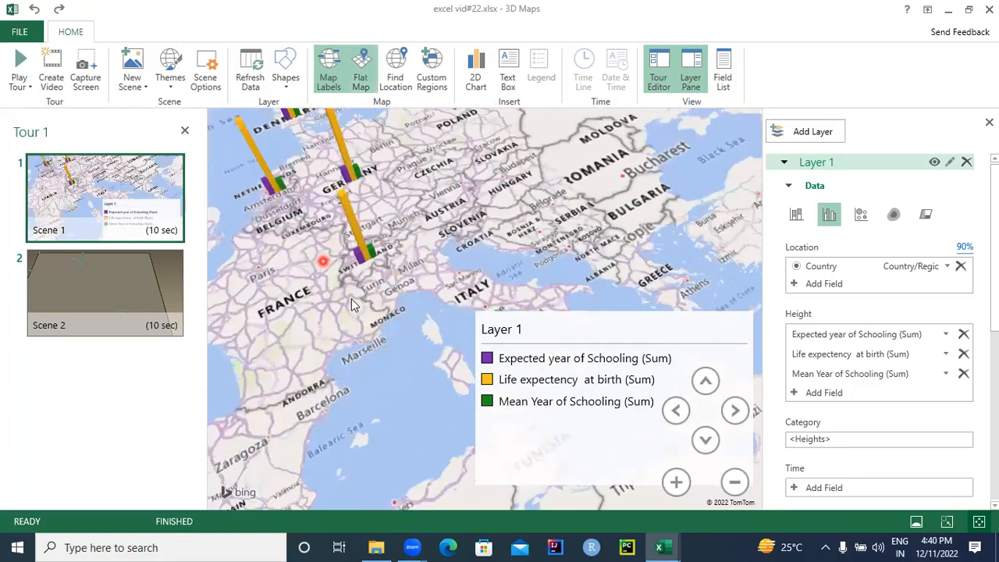
Step: Pan, tilt and rotate the flat map to examine the clustered columns over Europe from different angles
drag(385, 298, 379, 269)
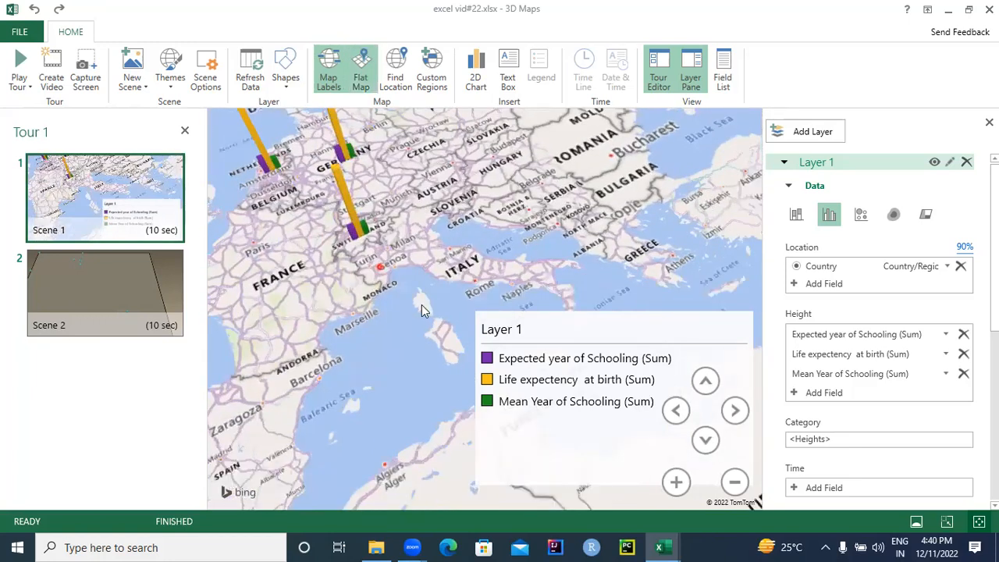
click(705, 439)
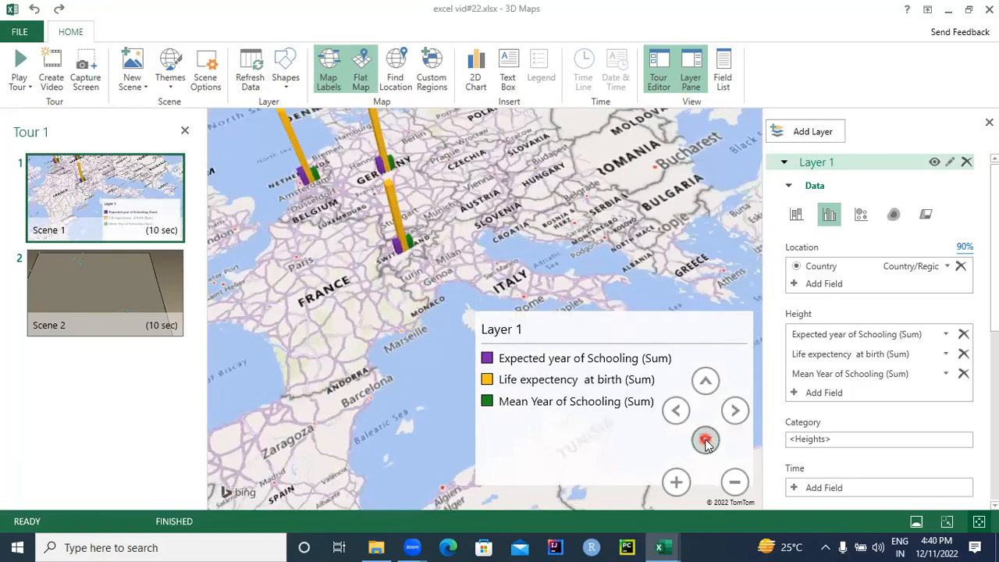
click(704, 440)
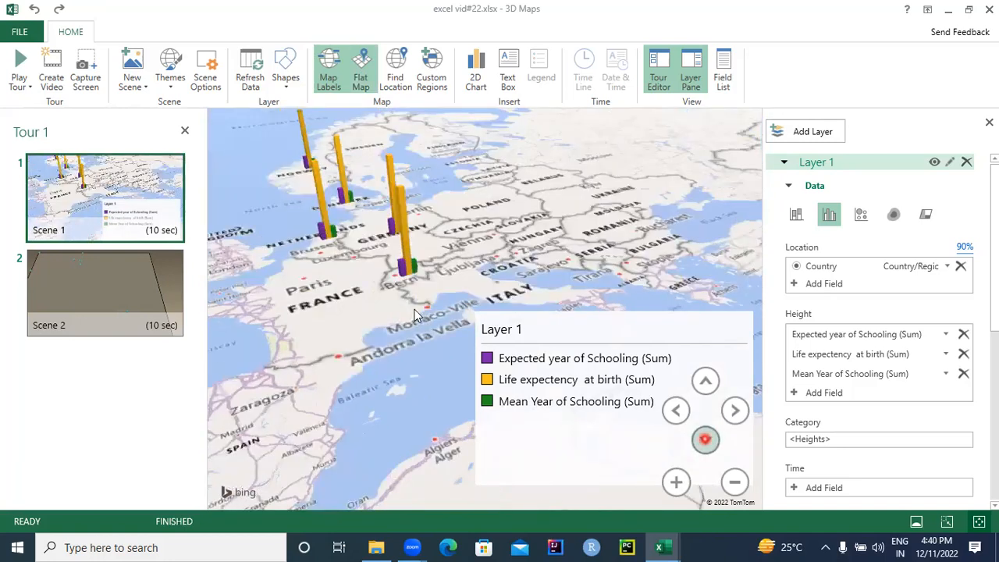
drag(415, 309, 325, 298)
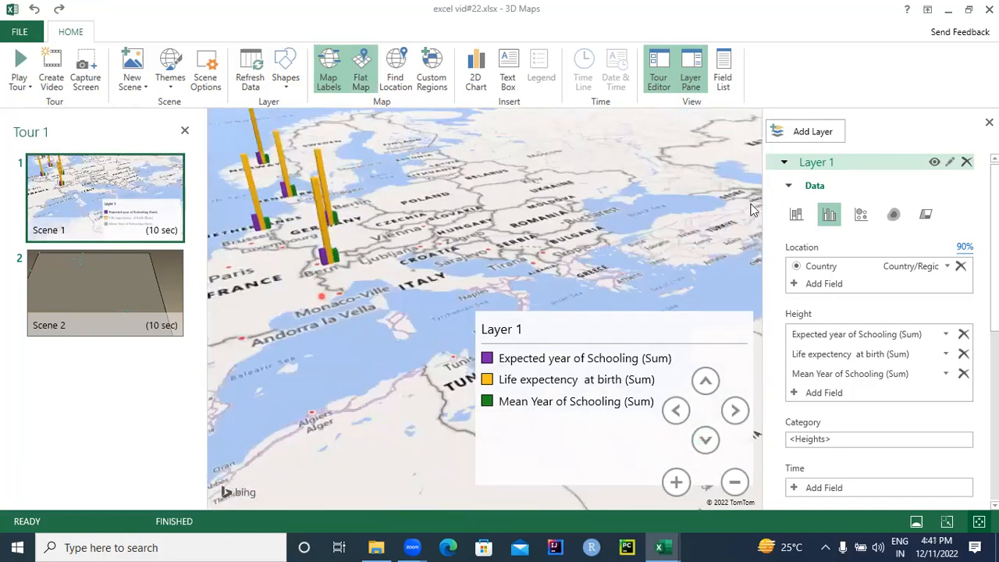
drag(744, 288, 766, 243)
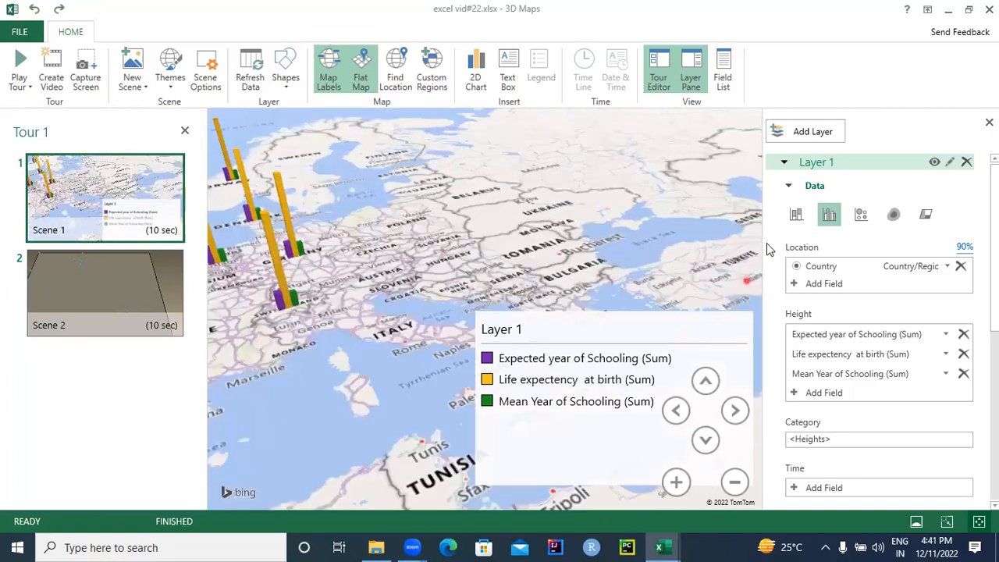
click(727, 414)
click(726, 410)
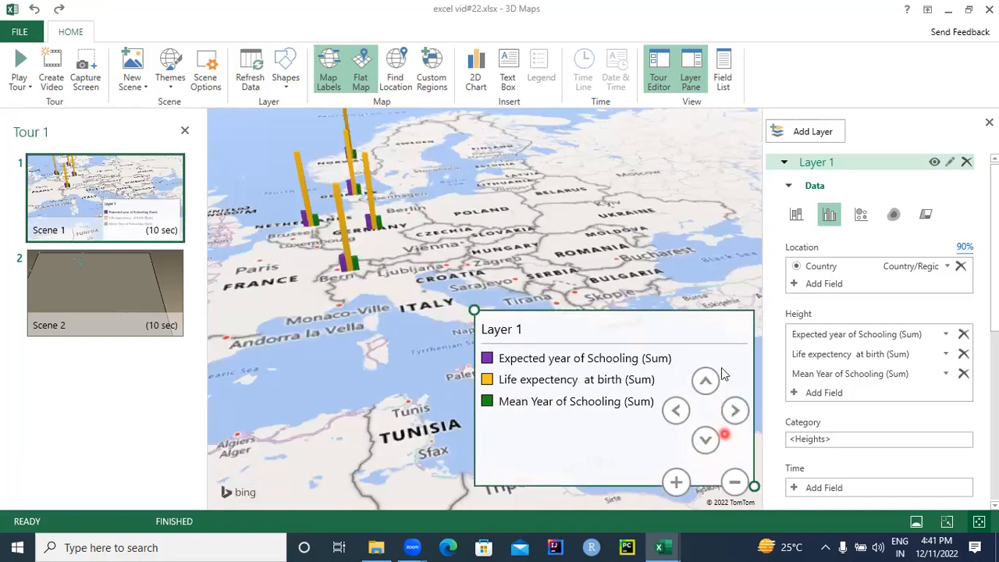
click(707, 381)
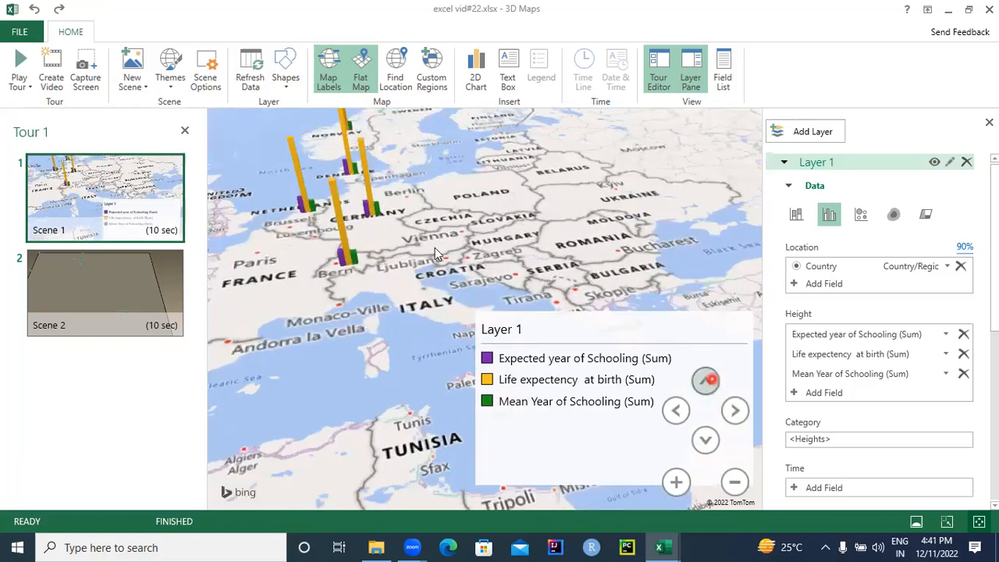
click(676, 409)
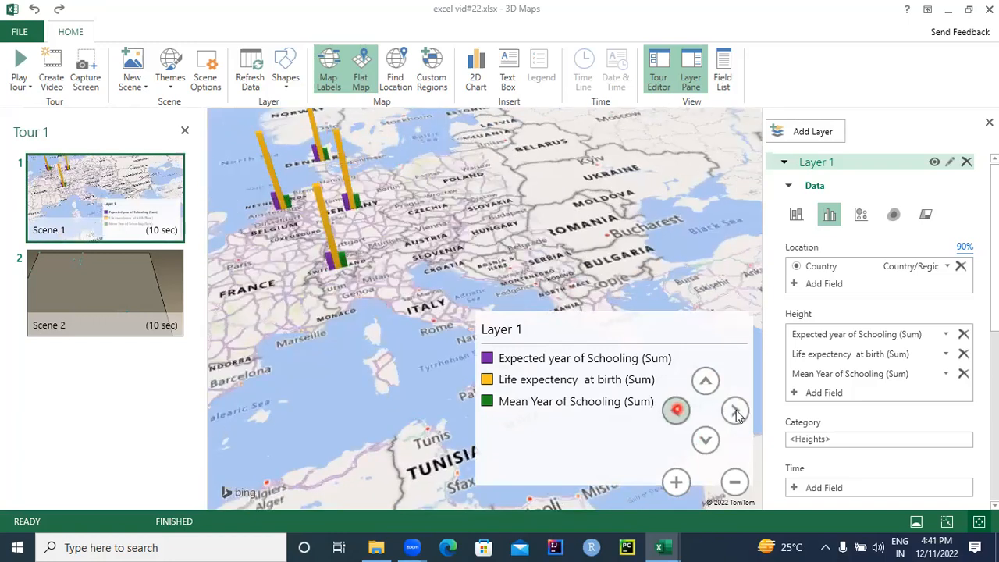
click(734, 410)
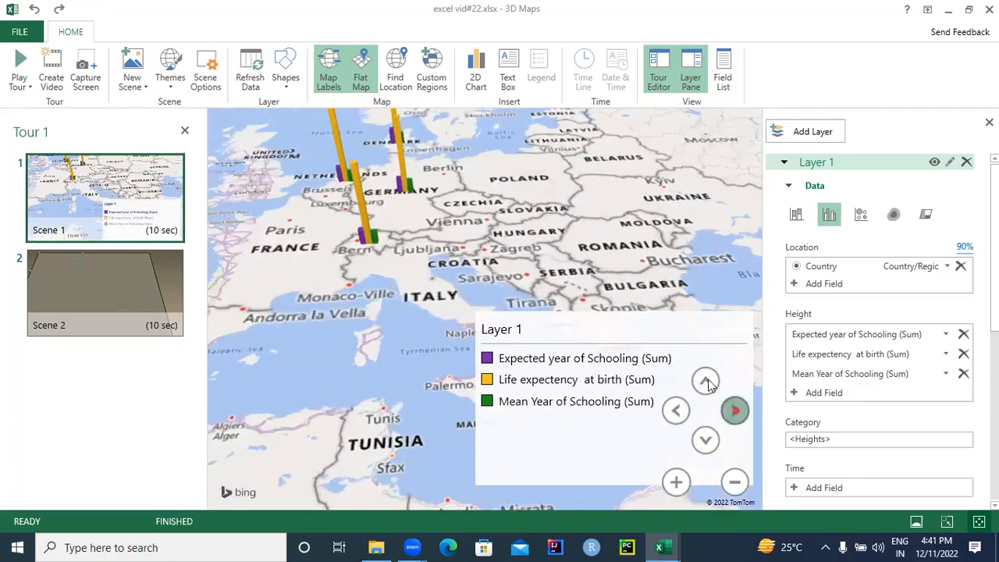
click(706, 380)
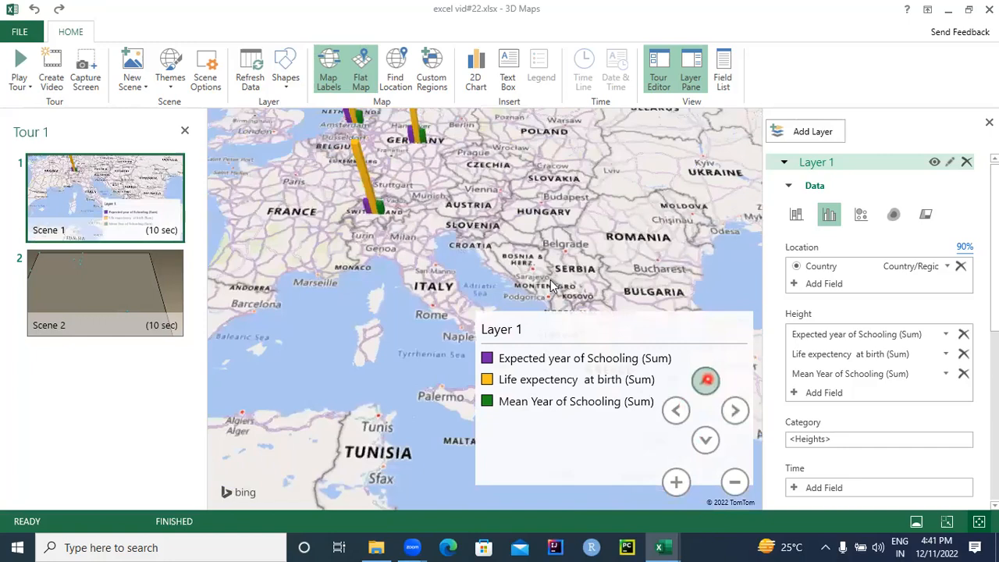
Step: Switch from 3D Maps back to the Excel workbook and review the country data table on the 3D Map sheet
click(545, 353)
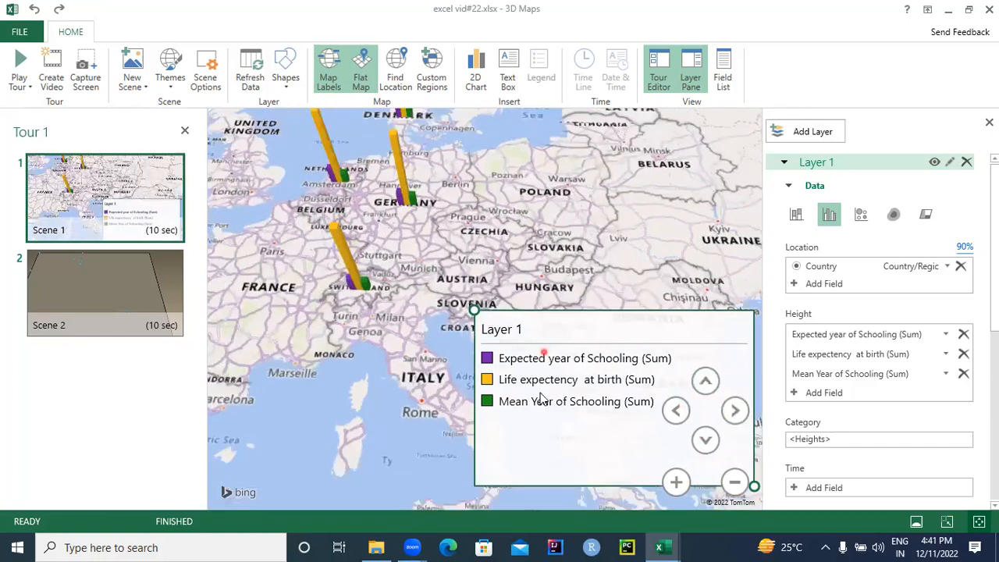
drag(561, 232, 560, 243)
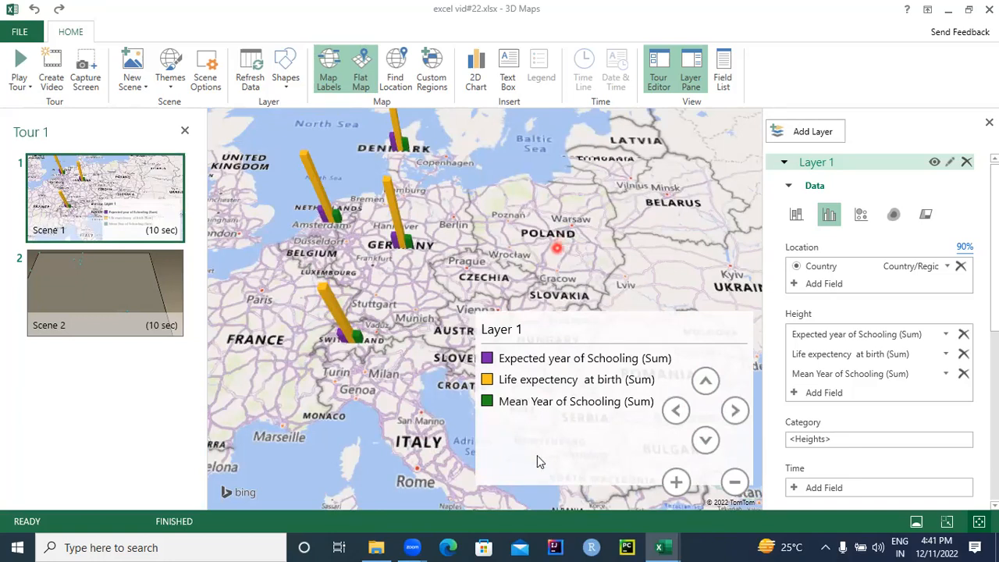
click(662, 545)
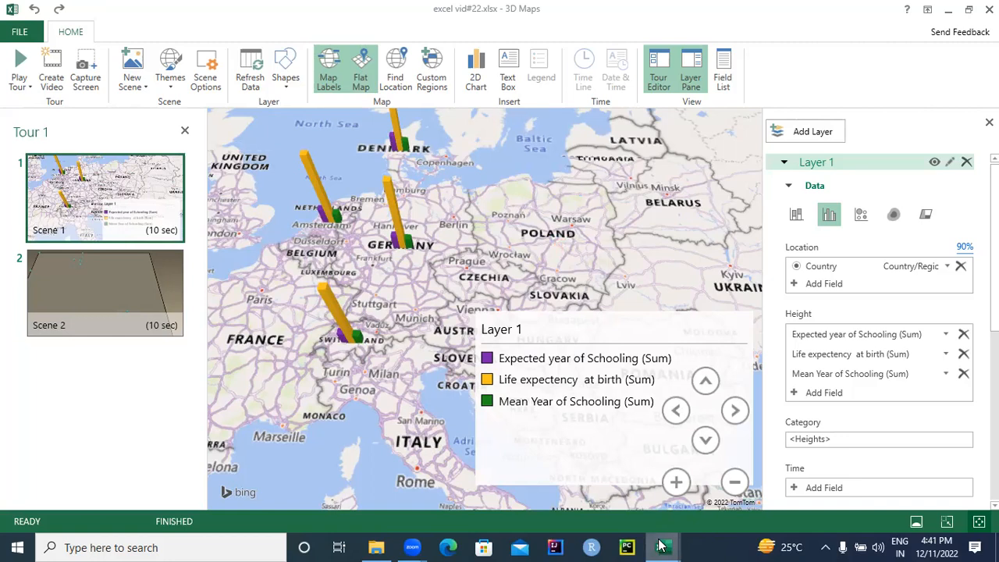
click(598, 483)
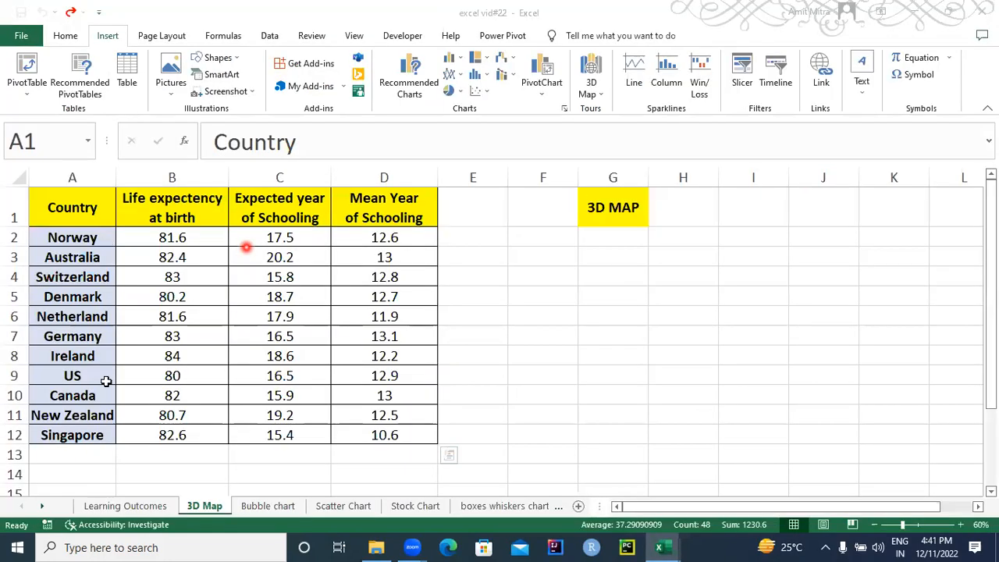
key(ctrl+a)
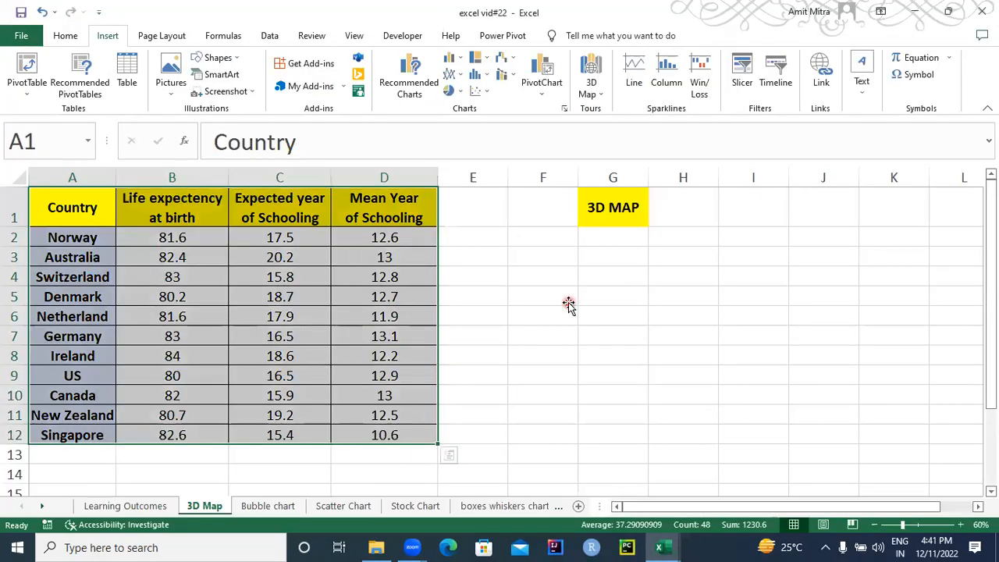
click(568, 303)
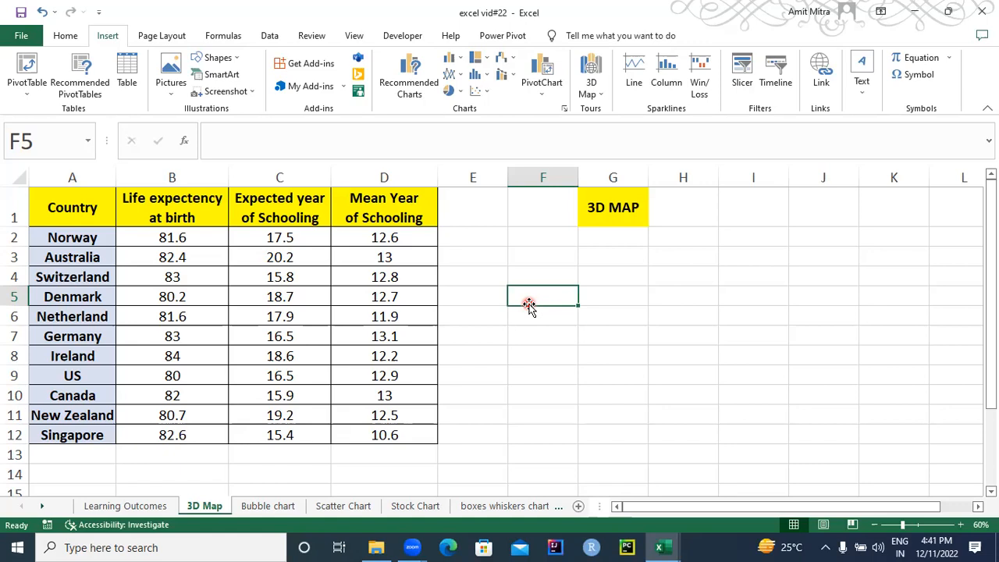
Step: Go from the Learning Outcomes sheet to the Bubble chart sheet and fill student A's row, A2:D2, with blue
click(130, 507)
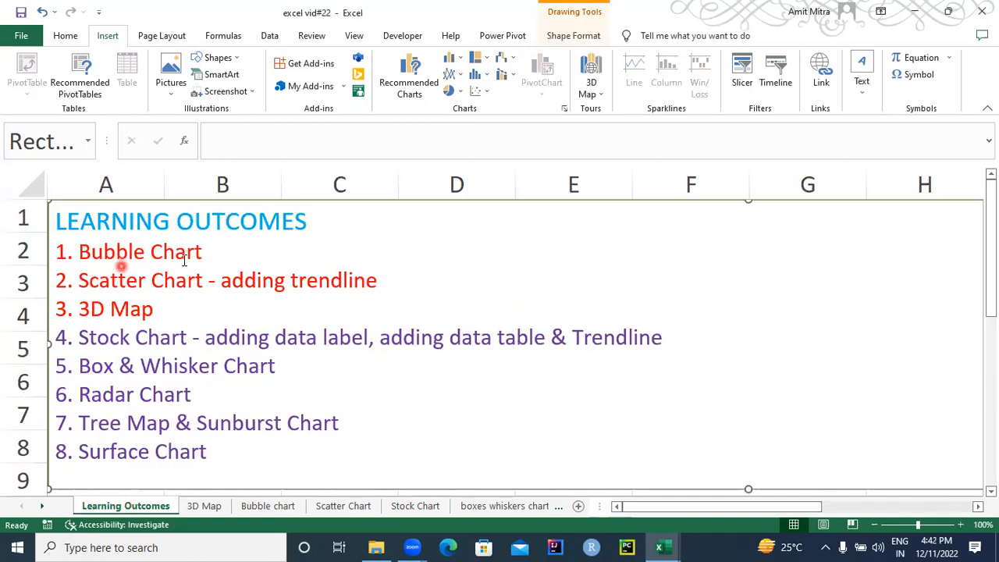
click(265, 506)
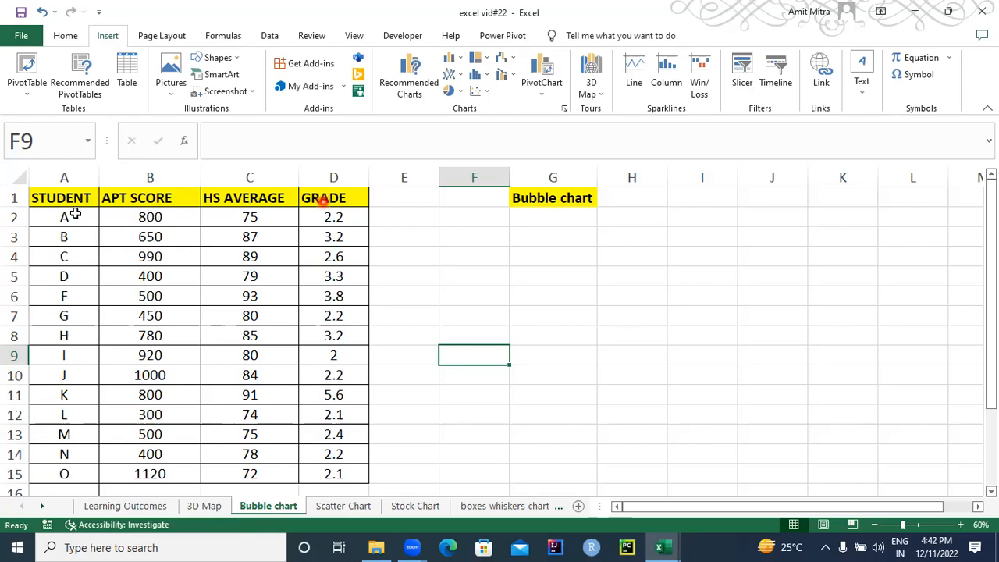
drag(74, 213, 351, 212)
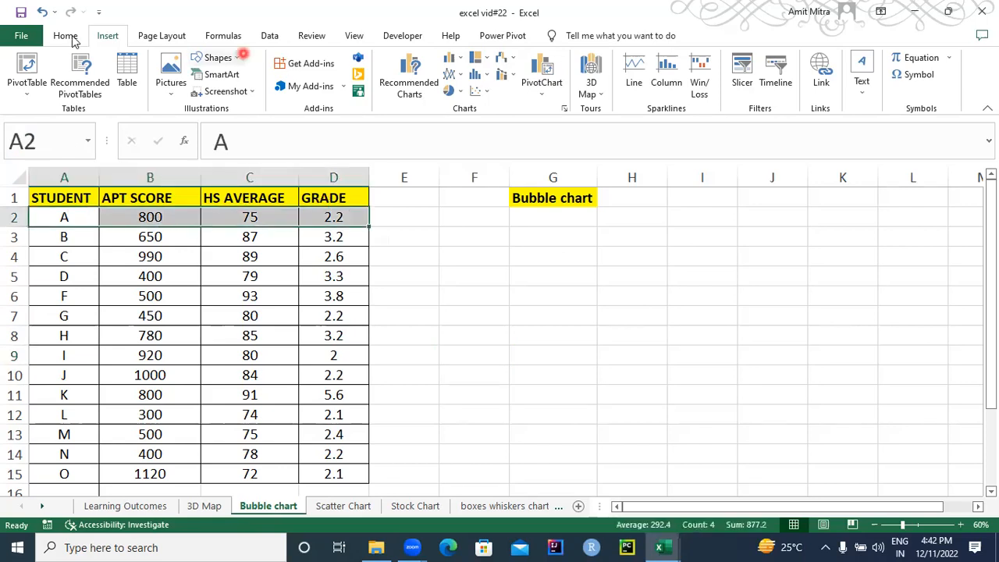
click(74, 36)
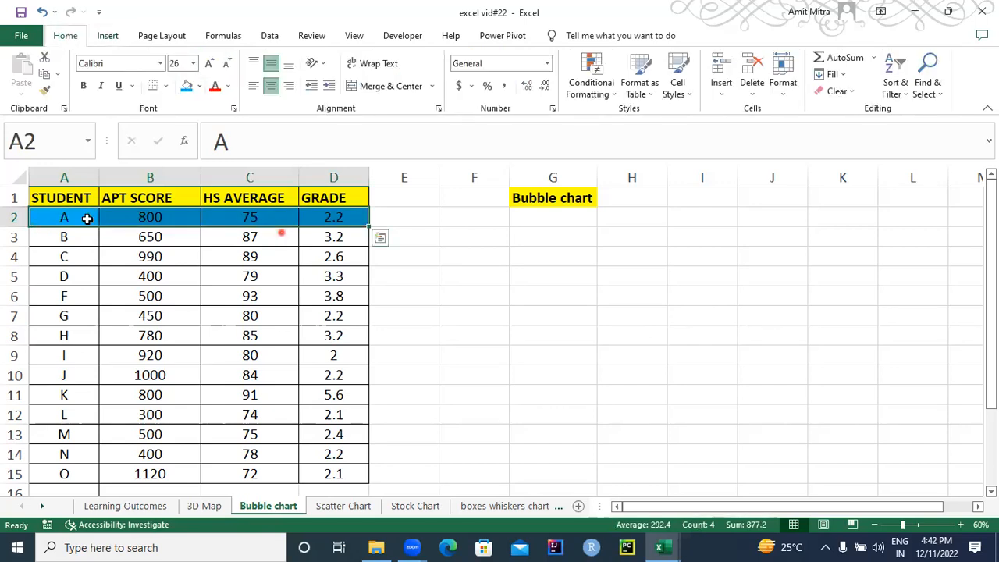
click(295, 241)
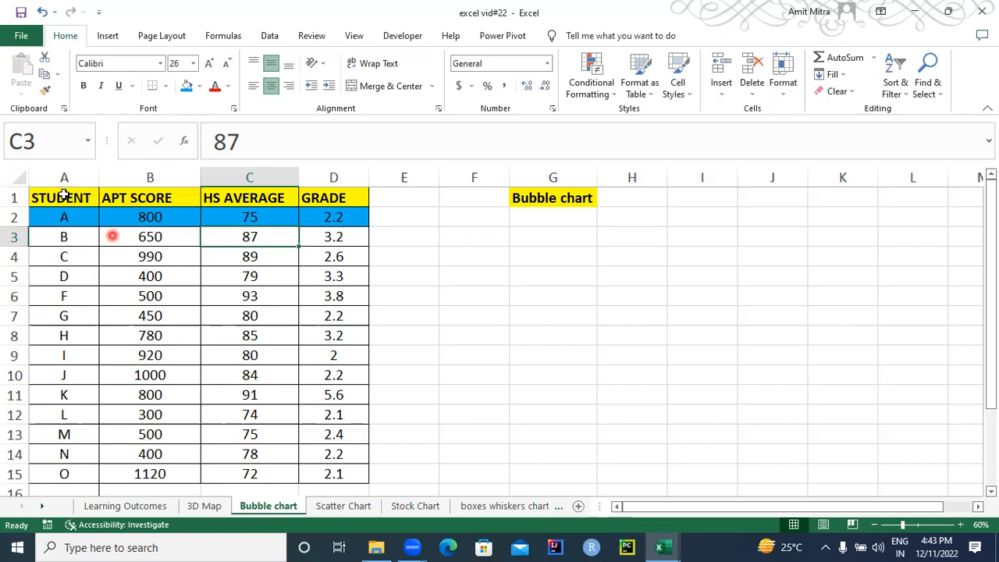
drag(65, 193, 337, 484)
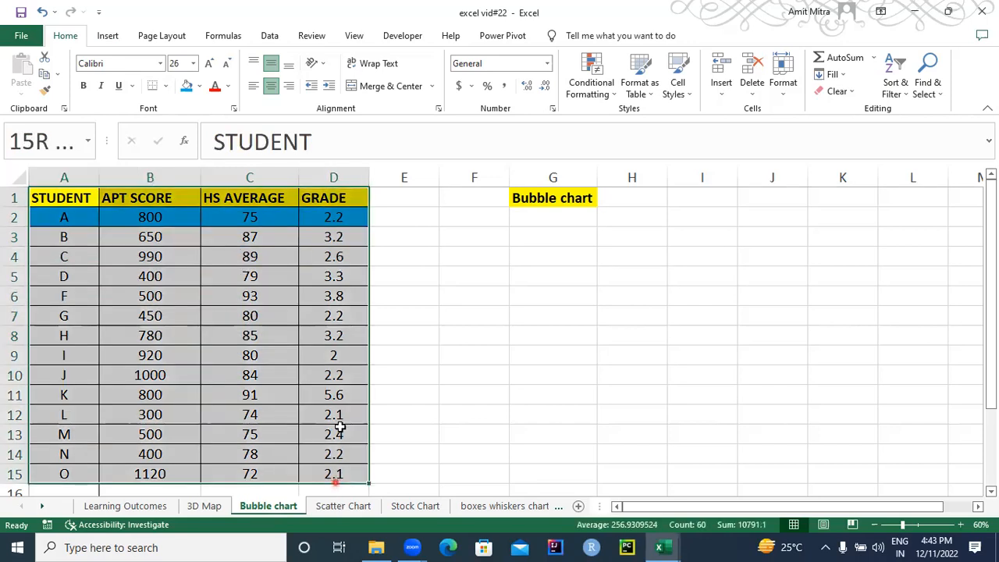
scroll(338, 425, down, 1)
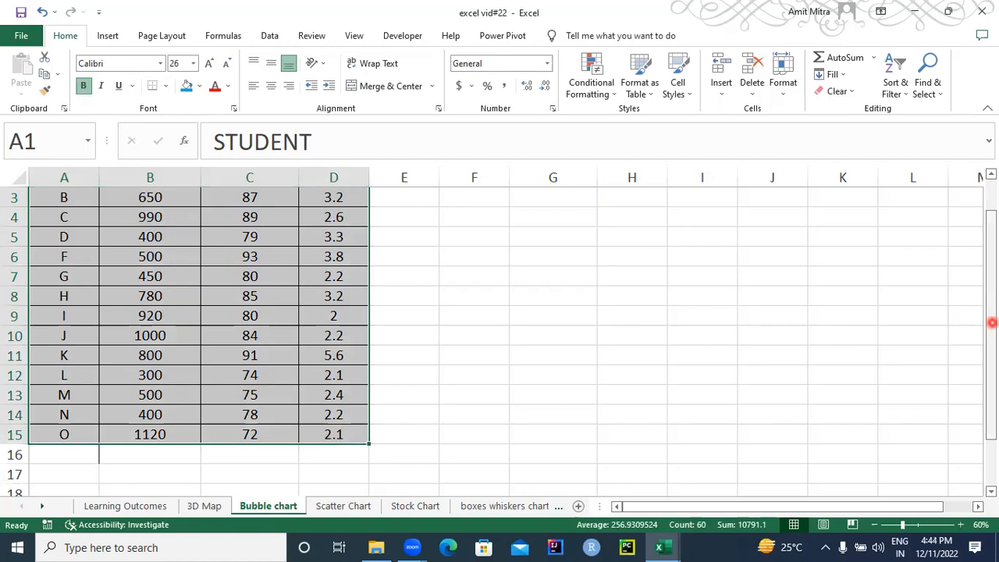
scroll(992, 322, up, 1)
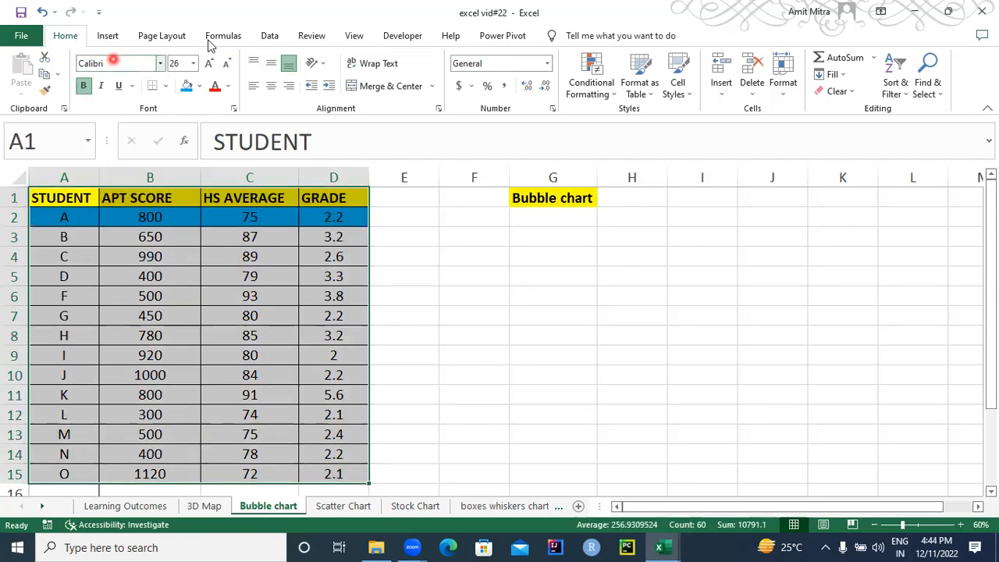
click(107, 36)
click(484, 98)
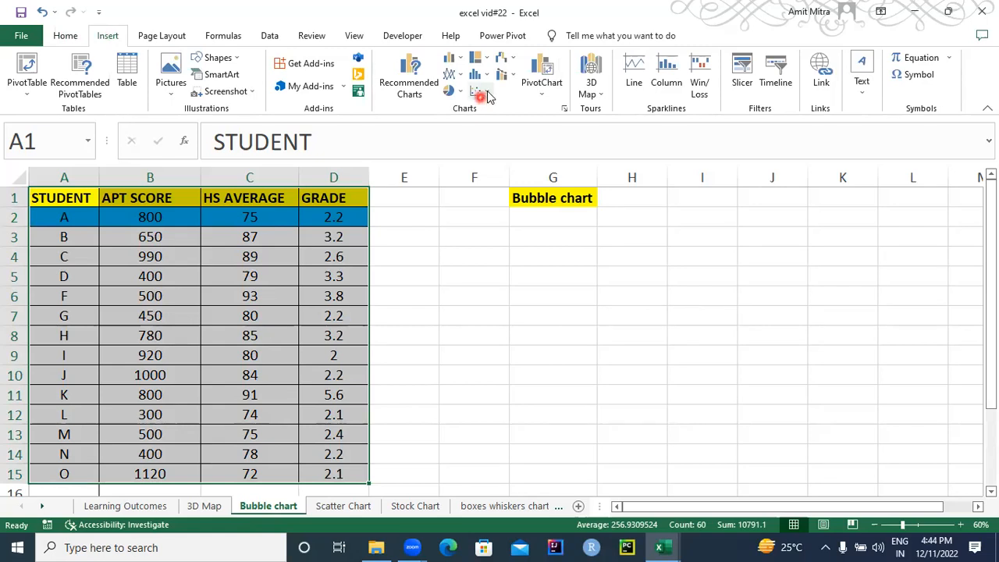
click(487, 94)
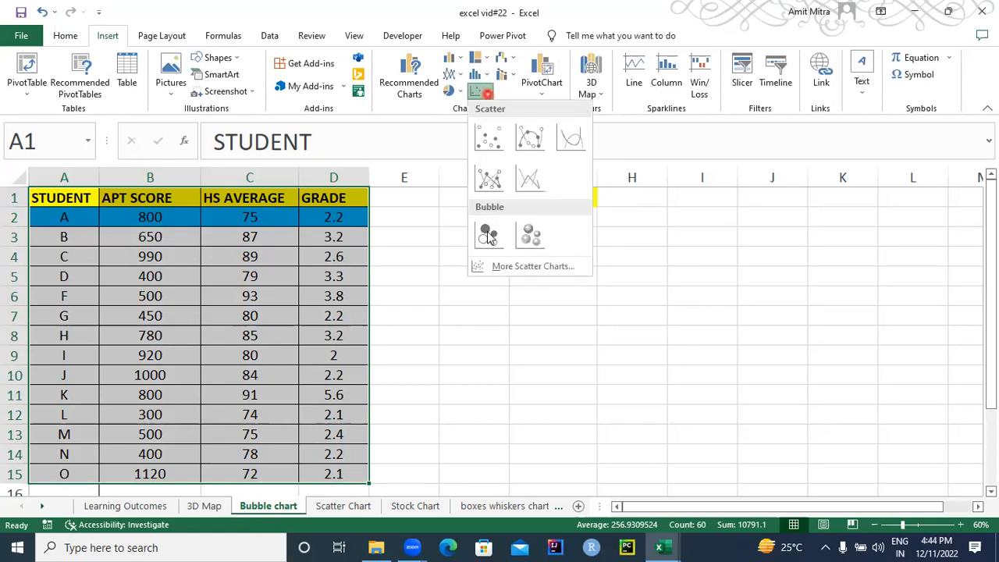
click(421, 224)
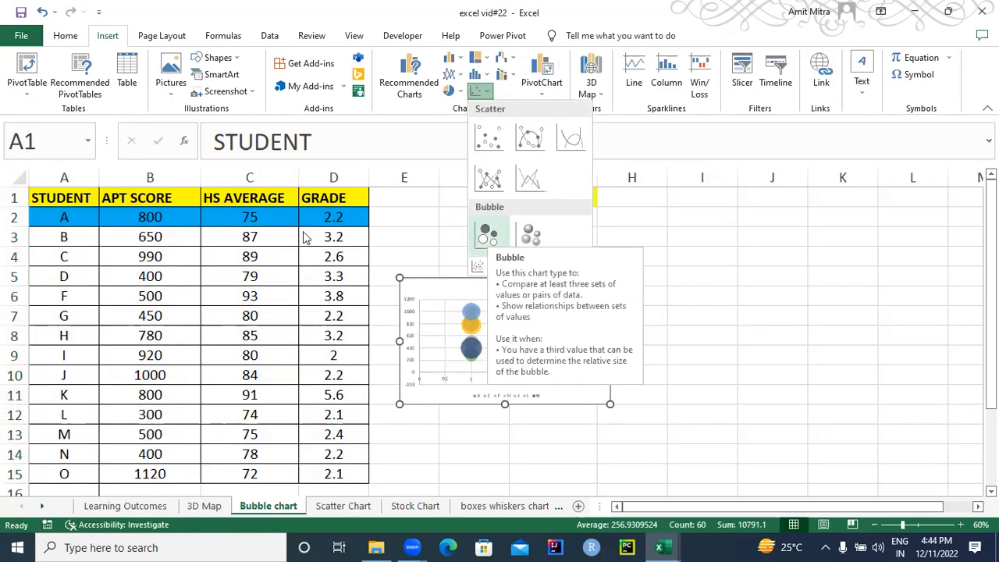
Step: Insert a Bubble chart from the APT SCORE, HS AVERAGE and GRADE values in B2:D15, without headers or student names
click(186, 236)
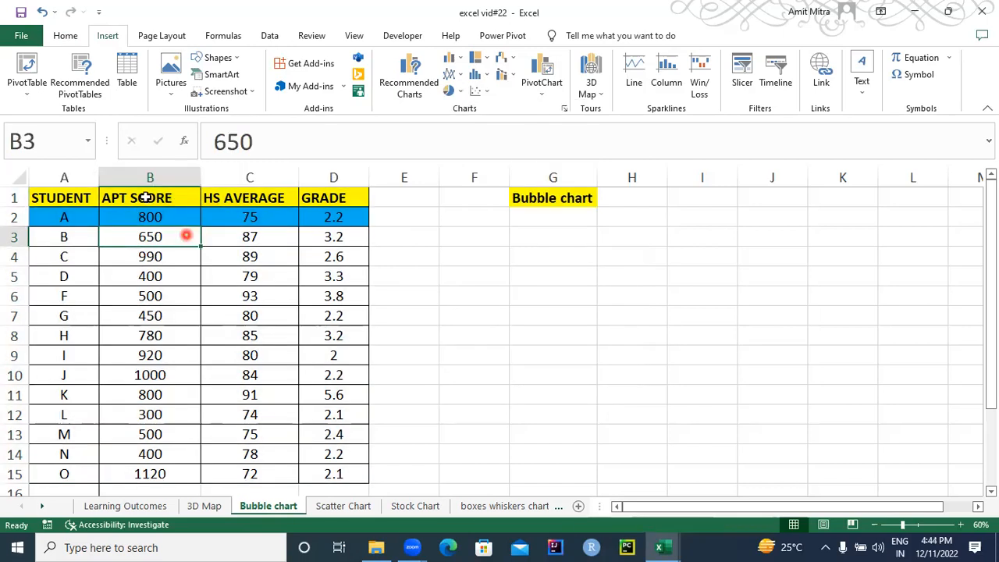
click(140, 199)
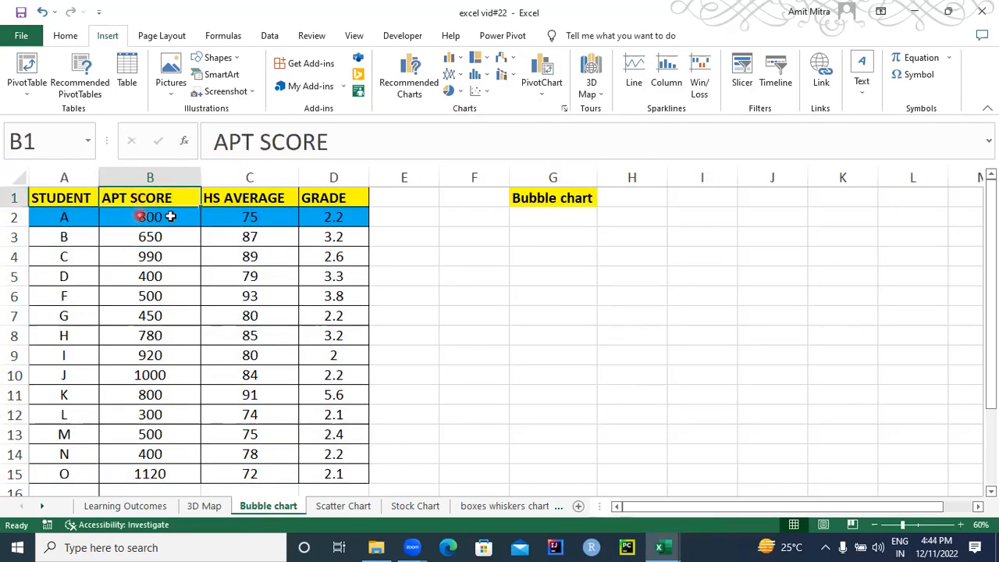
click(169, 217)
drag(220, 236, 328, 340)
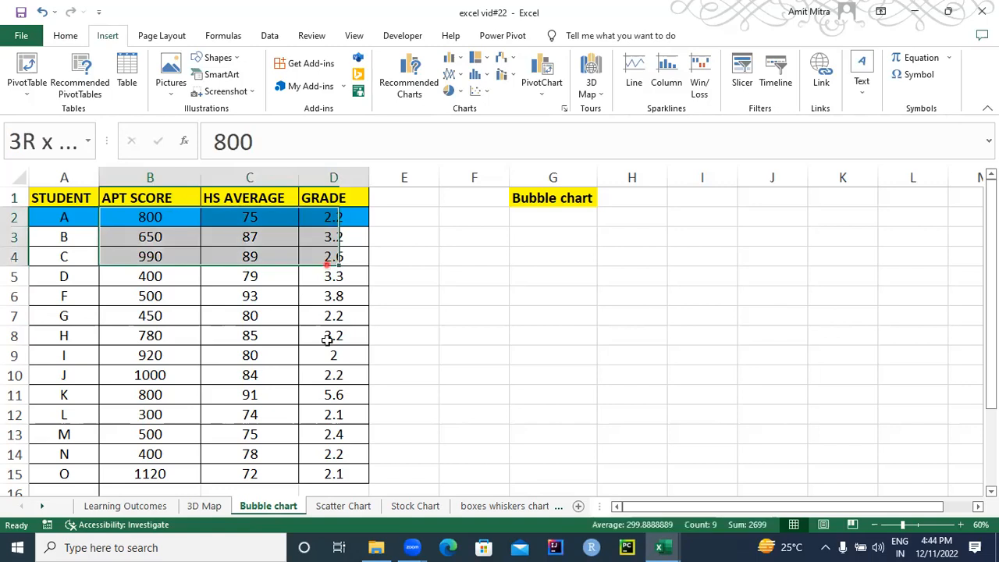
drag(326, 474, 326, 476)
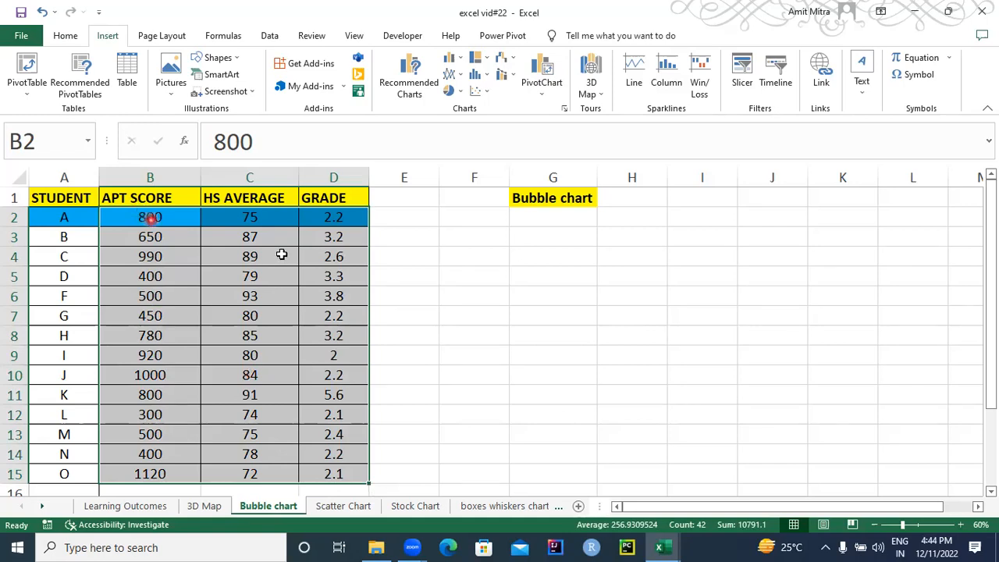
drag(357, 475, 137, 219)
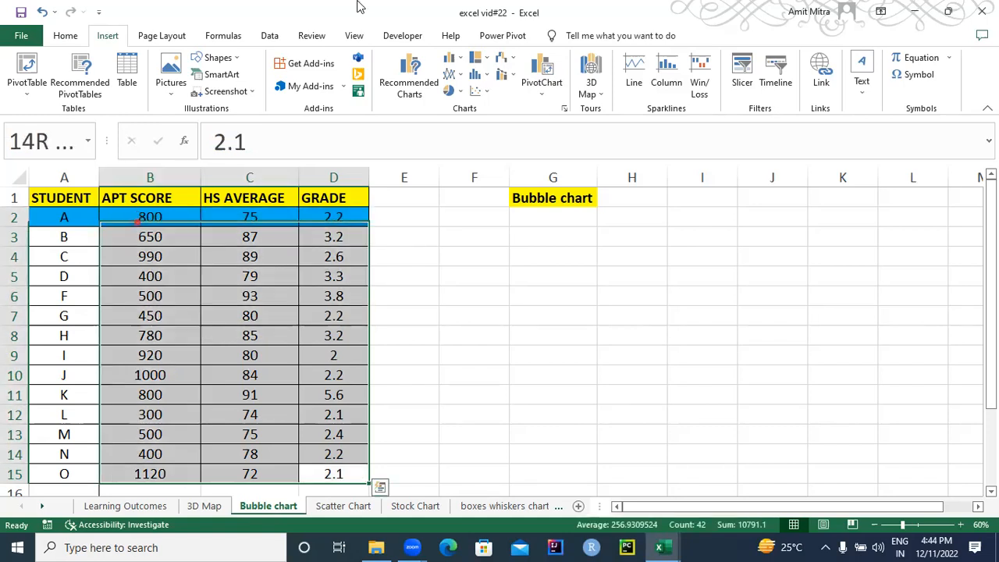
click(489, 93)
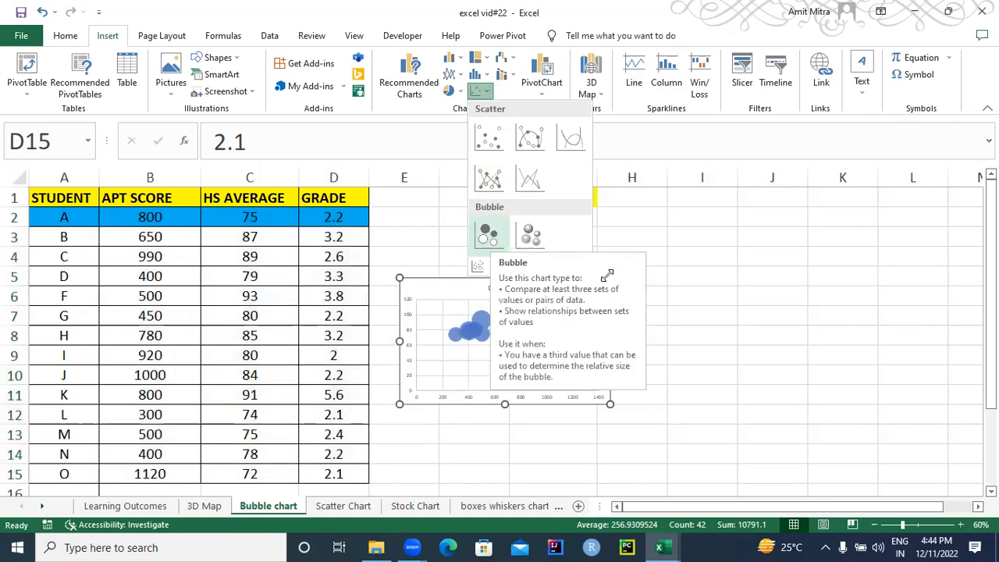
click(487, 237)
Step: Enlarge the bubble chart beside the table so that it spans about columns E to L
drag(702, 231, 838, 192)
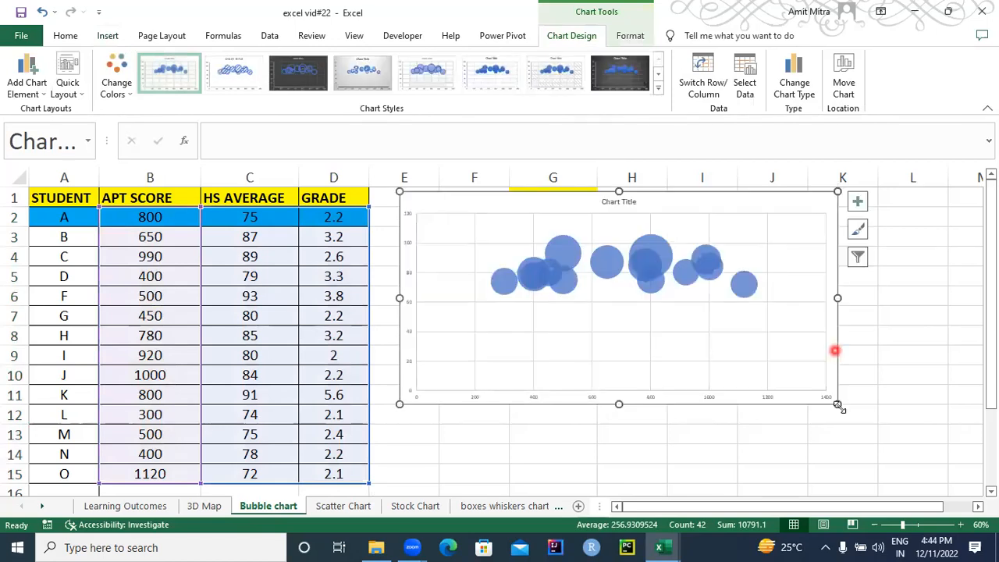
drag(837, 403, 929, 455)
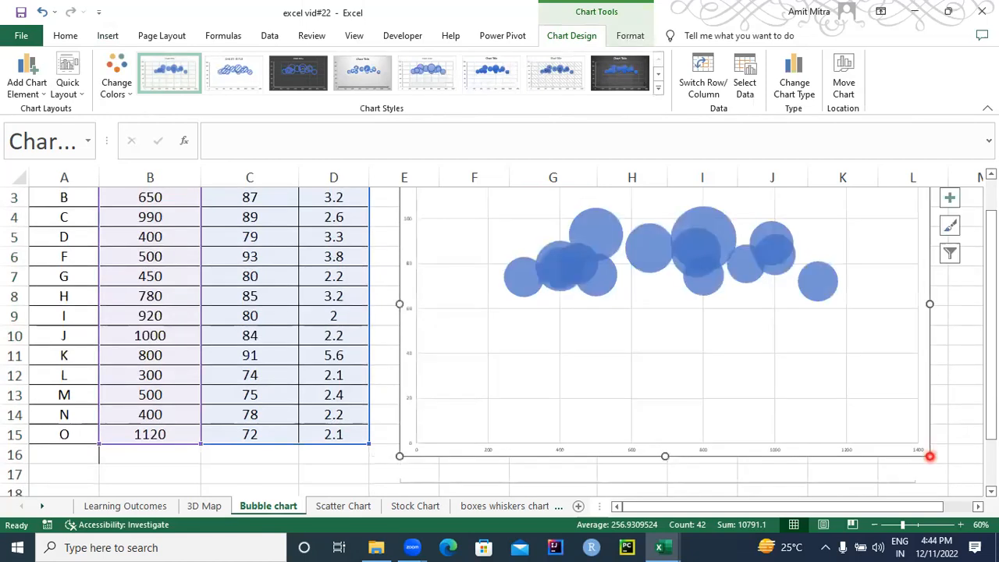
scroll(593, 260, up, 1)
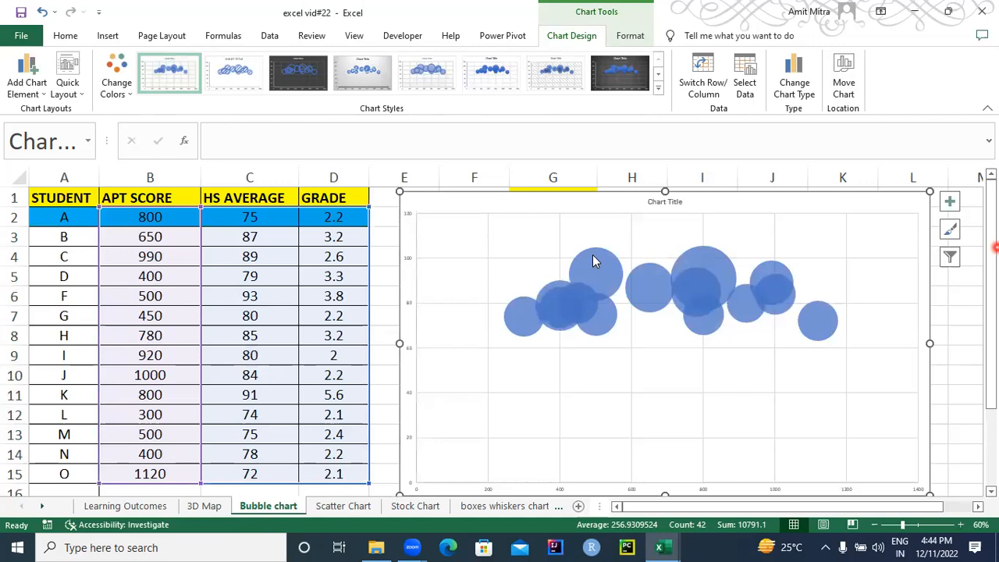
Step: Increase the font size of the bubble chart's vertical axis labels to 20
click(407, 212)
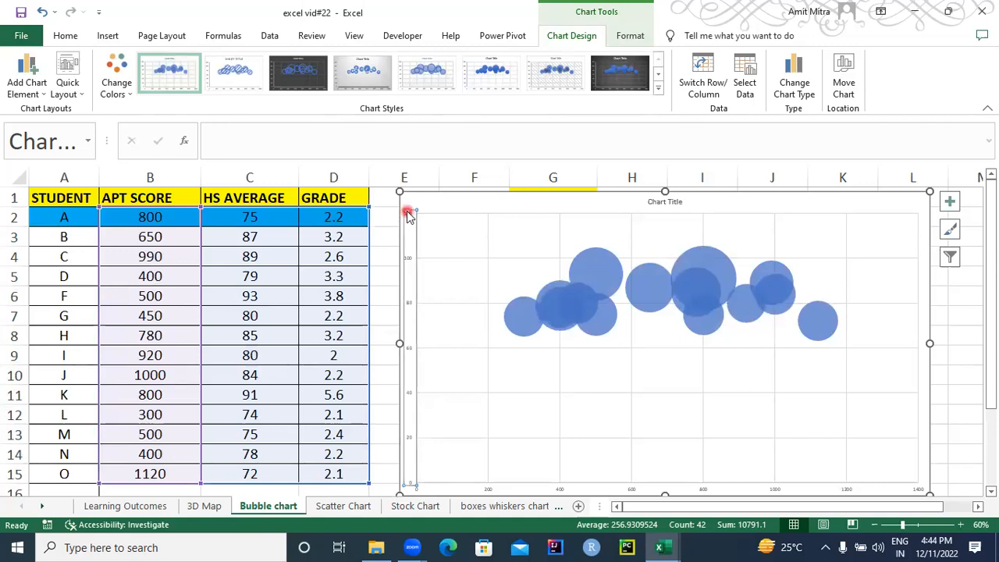
double_click(408, 217)
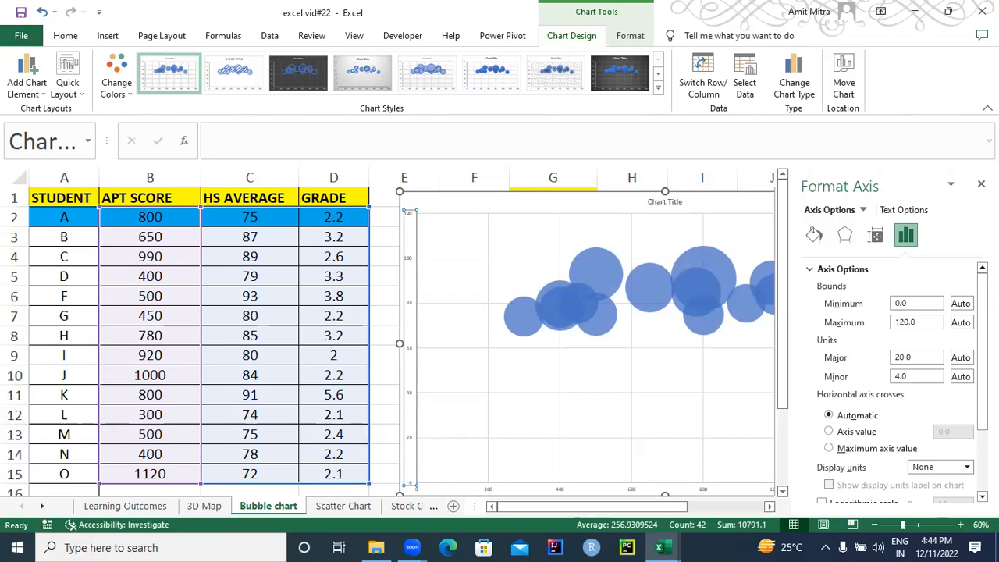
click(982, 185)
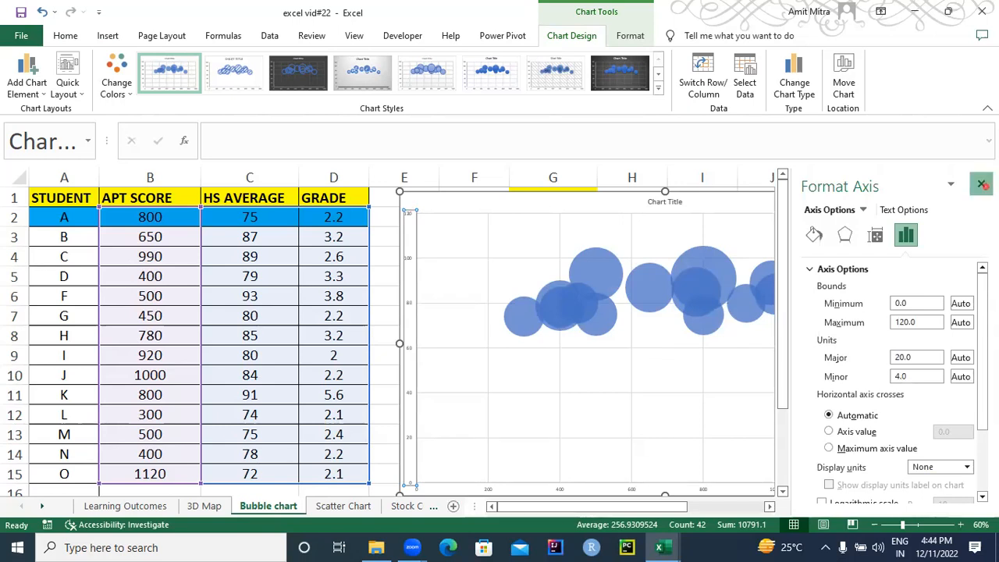
click(69, 37)
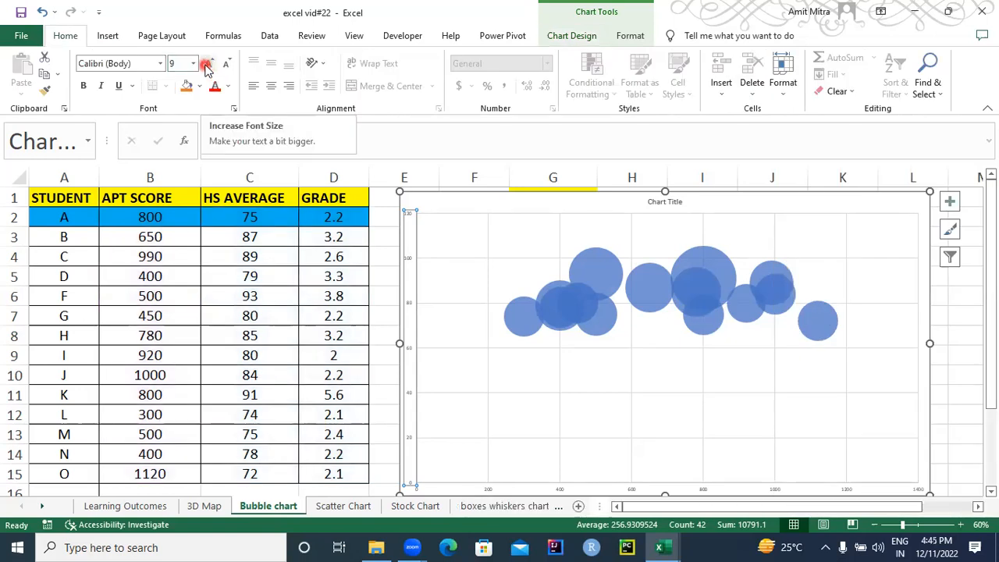
click(207, 68)
click(207, 69)
click(207, 69)
click(207, 69)
click(207, 69)
click(207, 69)
click(474, 421)
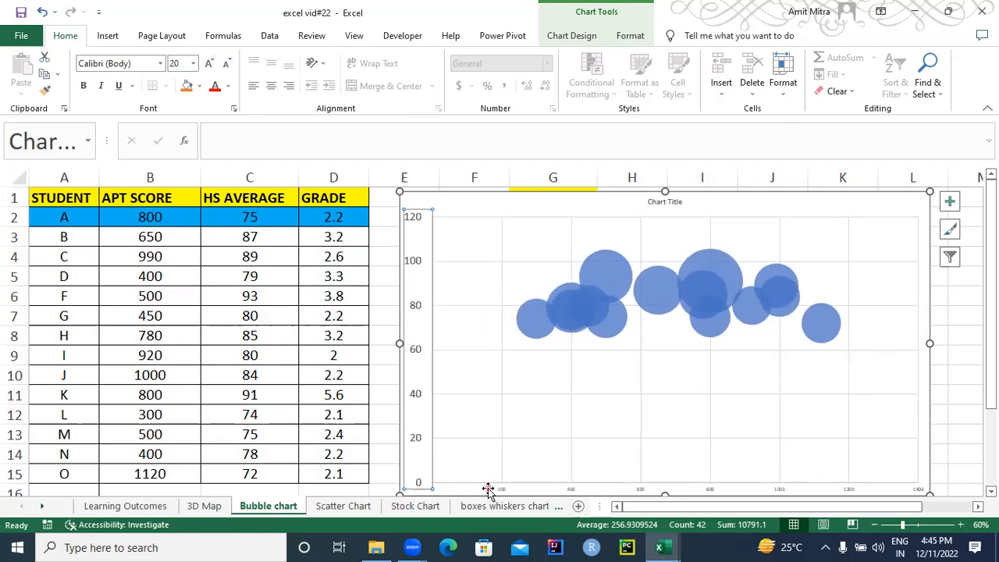
Step: Keep the bubble chart in its first chart style and increase the horizontal axis labels' font size to 14
click(488, 490)
click(209, 64)
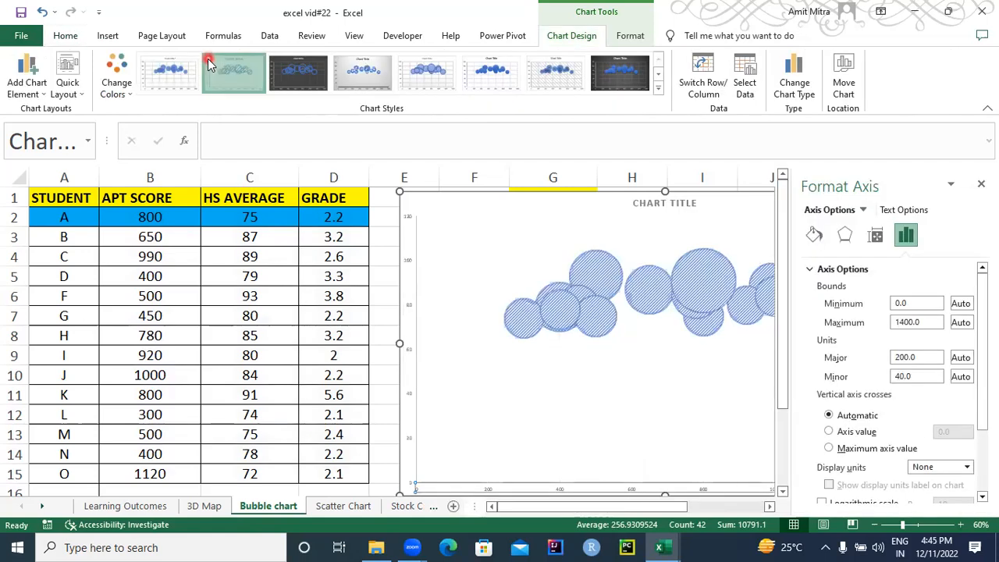
click(165, 80)
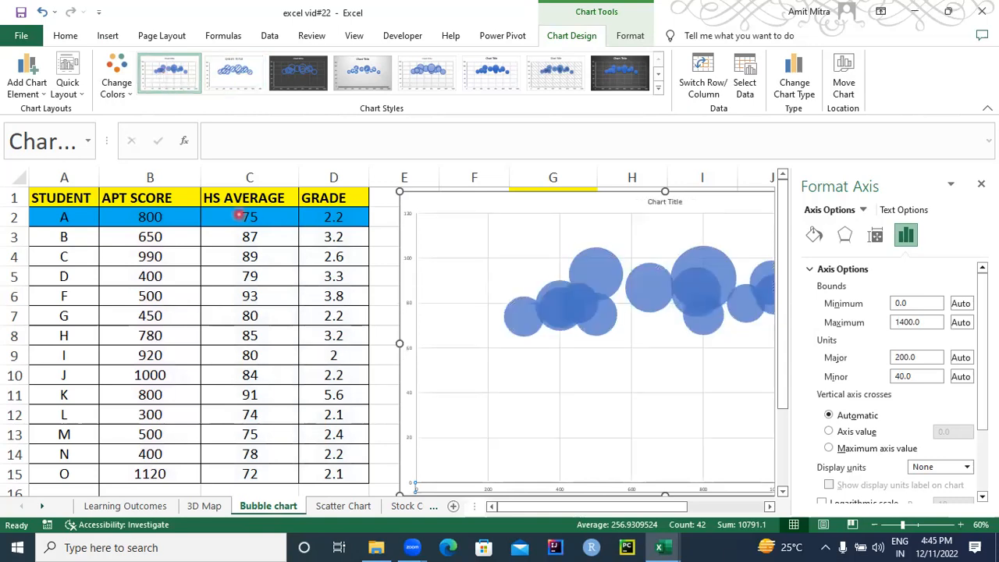
click(981, 184)
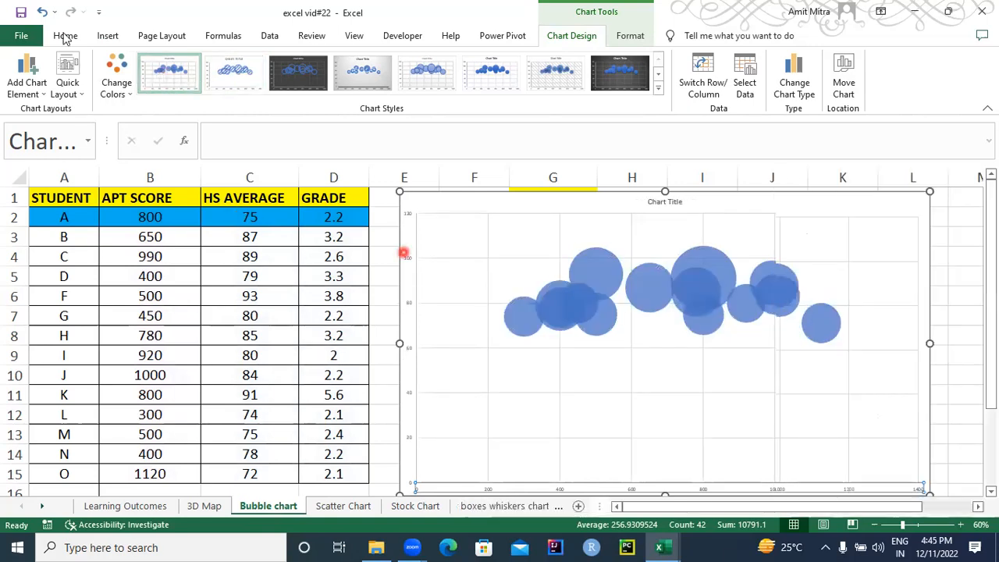
click(65, 36)
click(211, 63)
click(211, 63)
click(211, 62)
click(210, 63)
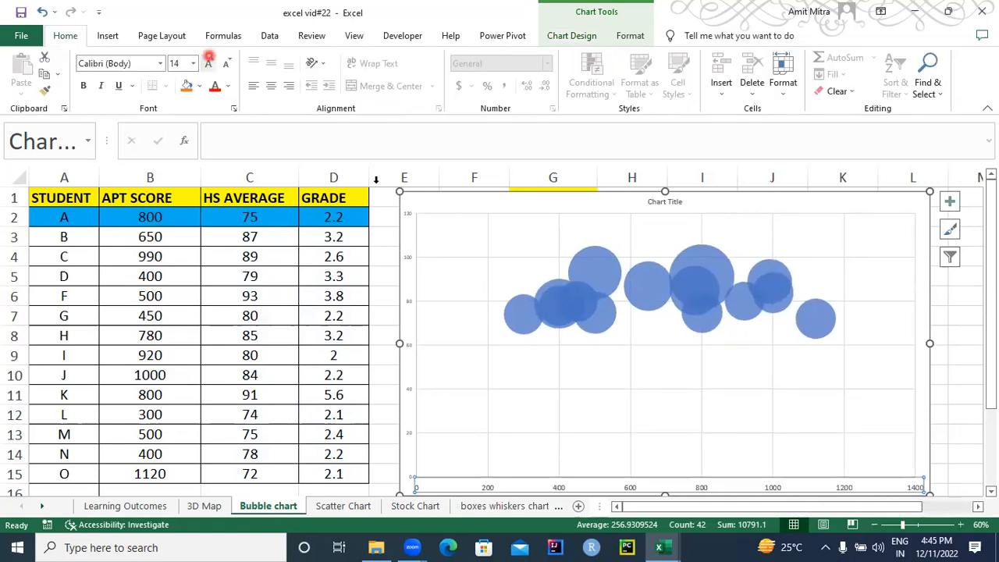
Step: Increase the font size of the bubble chart's vertical axis labels to 20
click(408, 218)
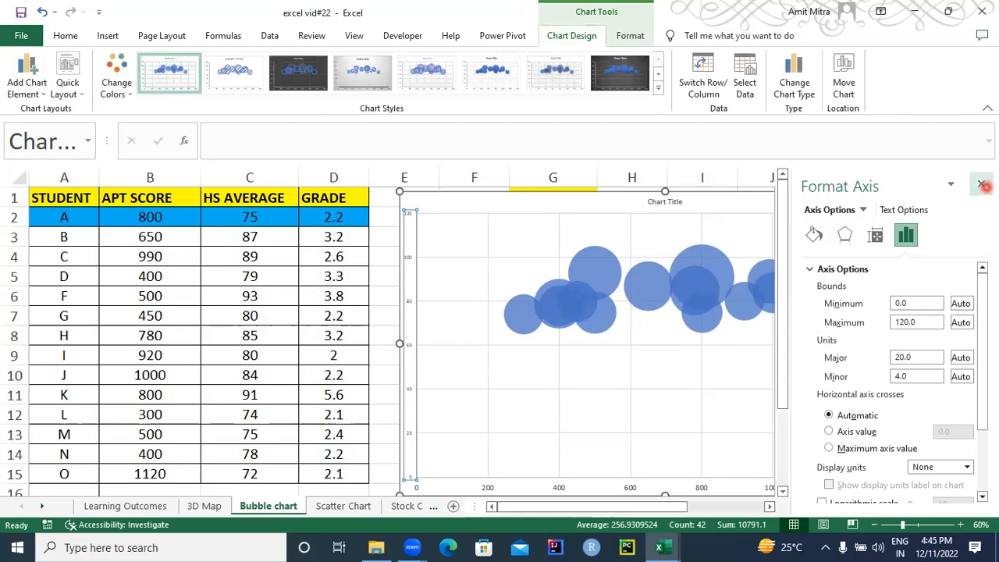
click(983, 185)
click(62, 39)
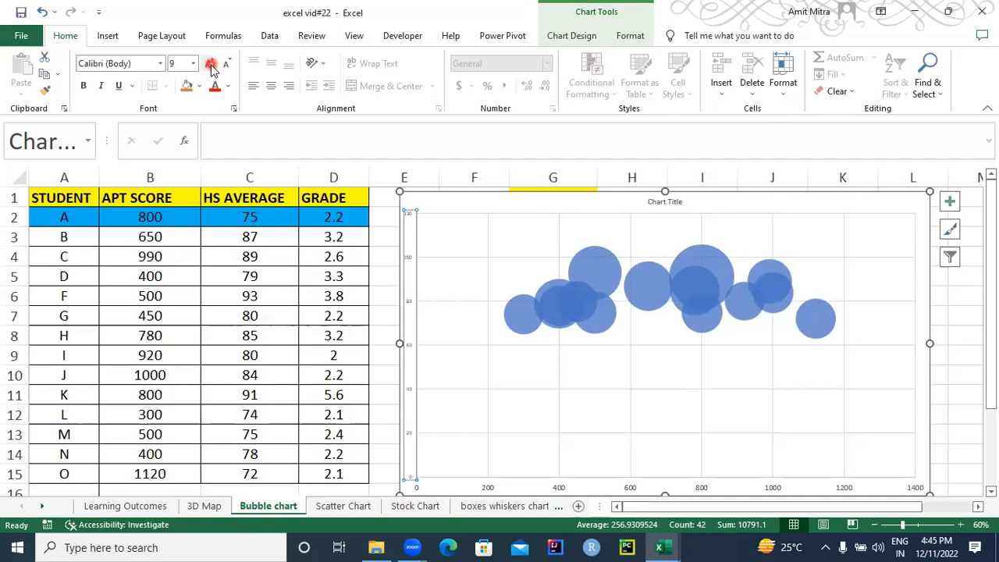
click(211, 66)
click(210, 66)
click(210, 65)
click(210, 66)
click(210, 65)
click(211, 65)
click(211, 66)
click(446, 311)
click(481, 370)
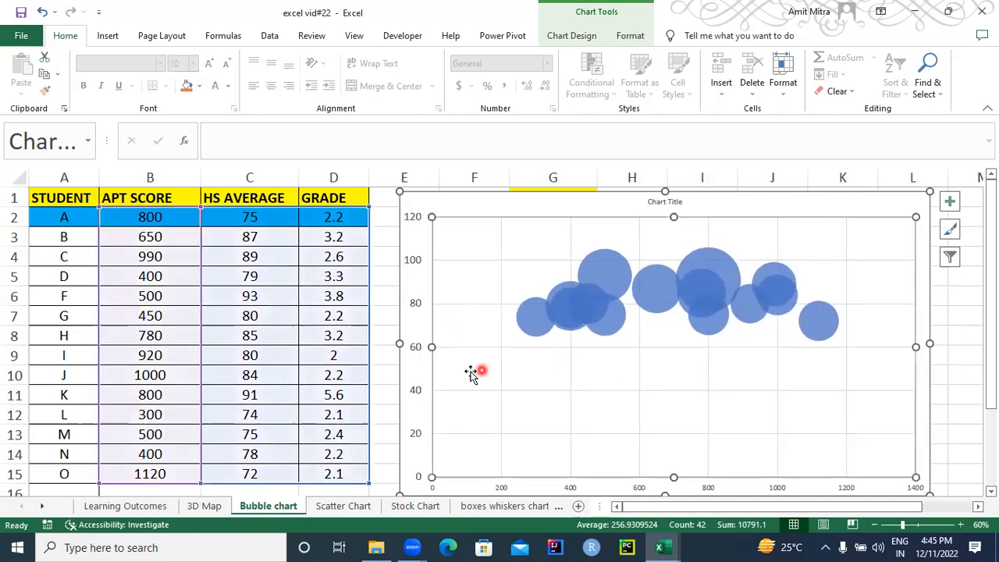
click(313, 279)
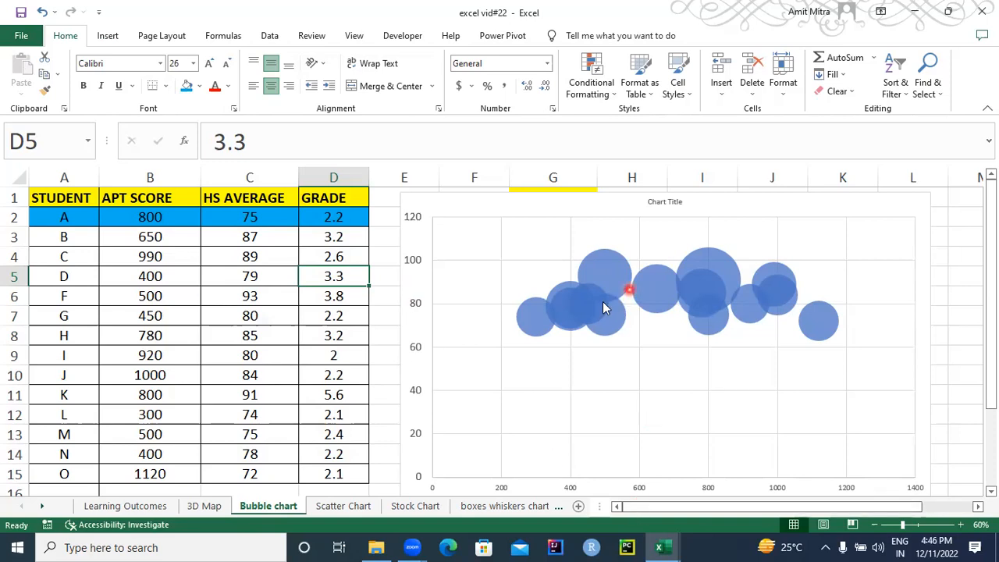
Step: Check the Learning Outcomes sheet and open the Scatter Chart sheet to review its sales person, aptitude score and commission table
mouse_move(602, 303)
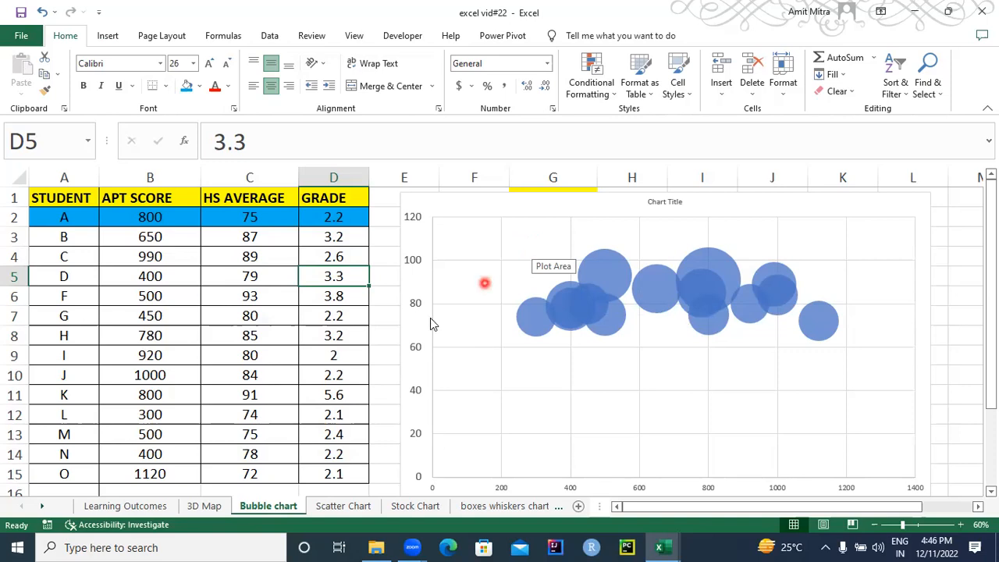
click(145, 509)
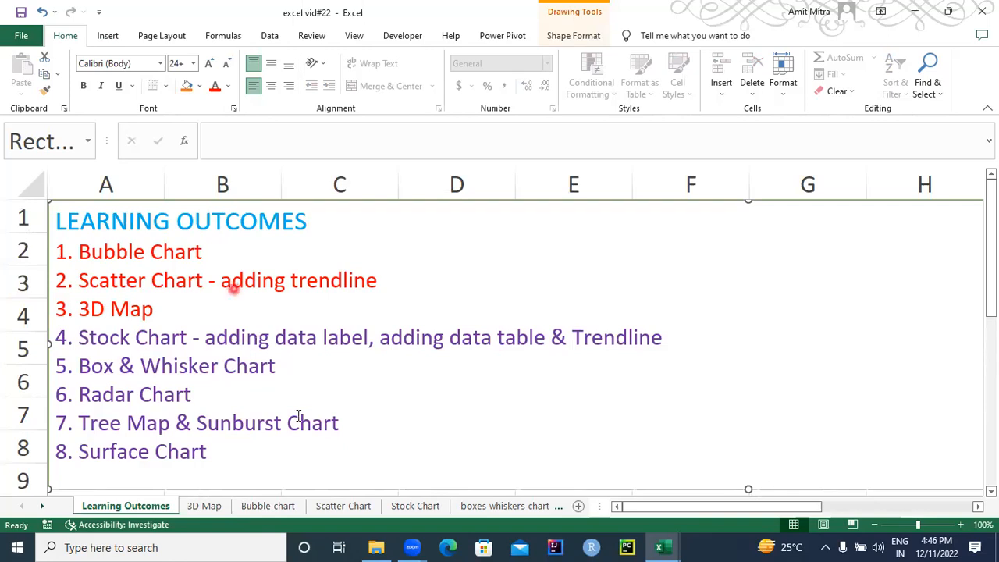
click(342, 506)
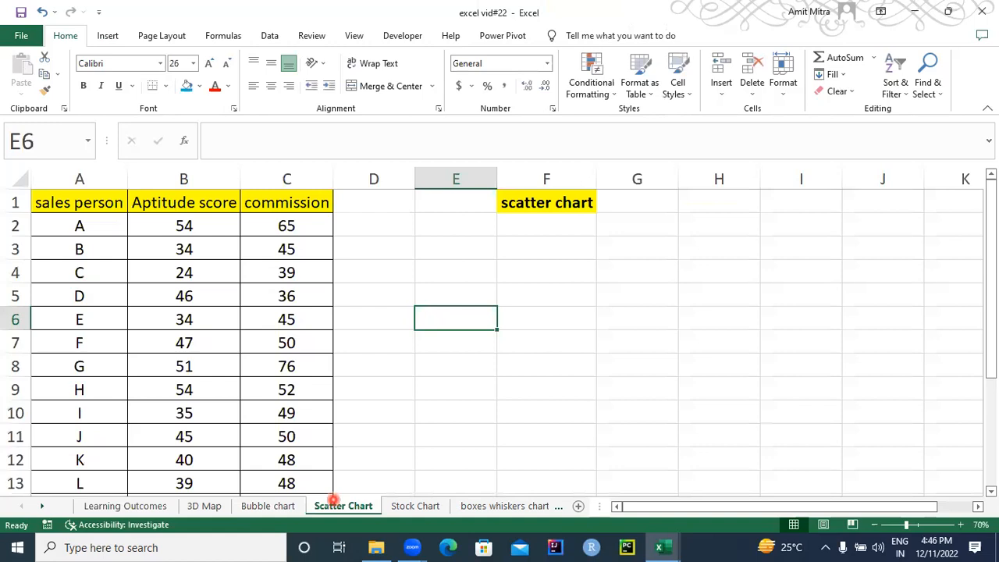
click(993, 248)
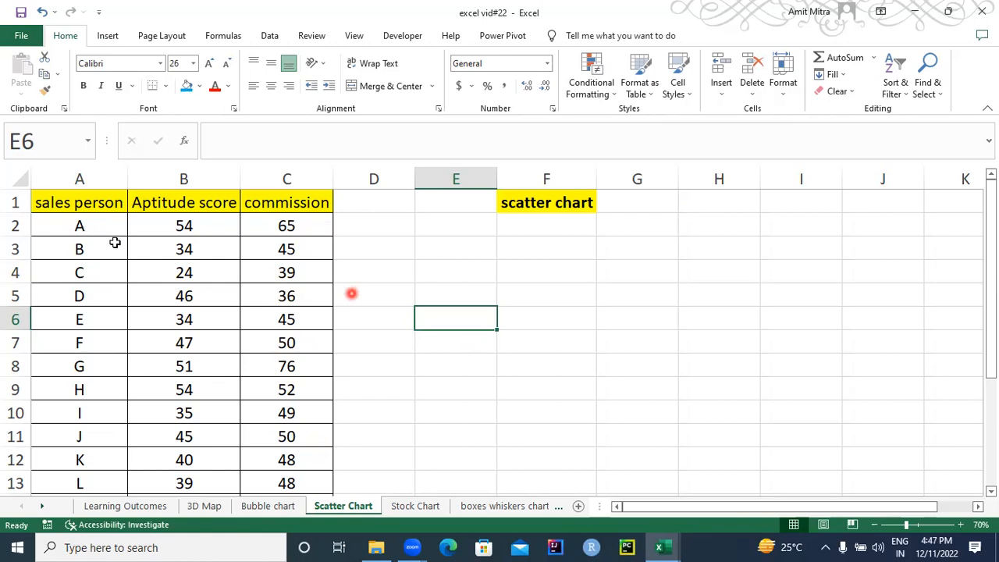
click(79, 226)
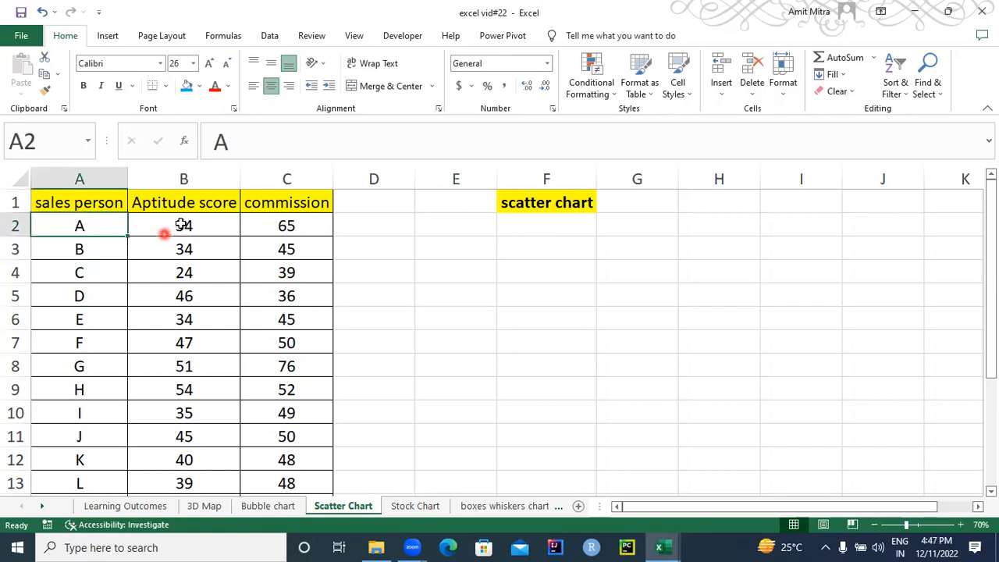
click(274, 230)
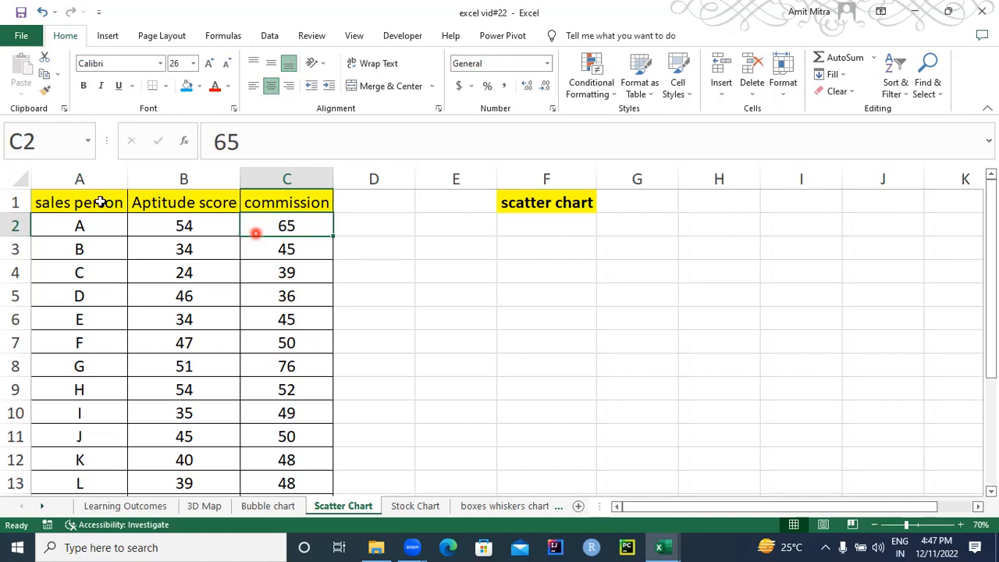
Step: Insert a Scatter chart from the sales data in A1:C17 and enlarge it to span about columns D to I, rows 2 to 12
drag(86, 198, 269, 237)
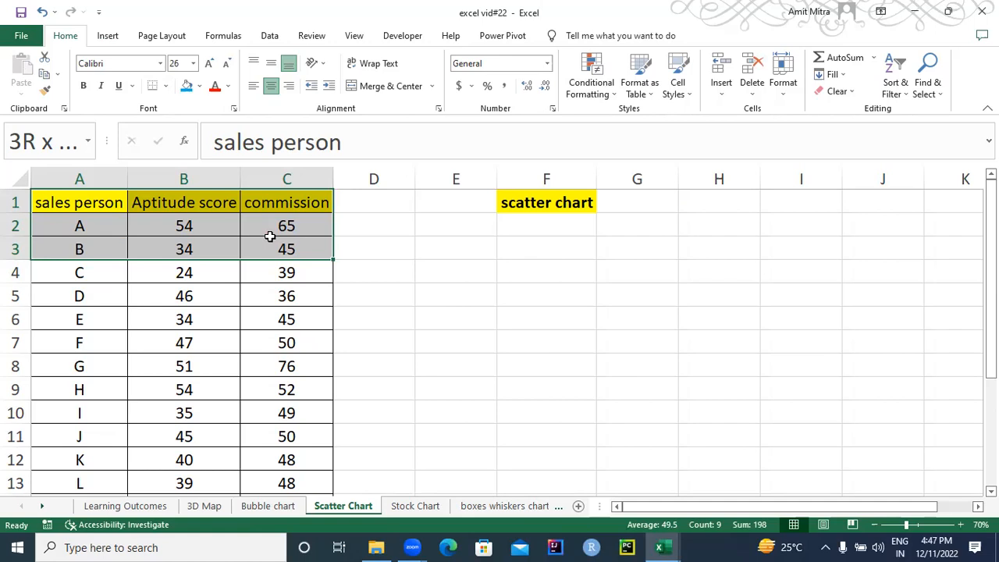
drag(269, 237, 266, 247)
mouse_move(267, 313)
mouse_down()
mouse_move(260, 495)
mouse_move(270, 448)
mouse_move(279, 463)
mouse_up()
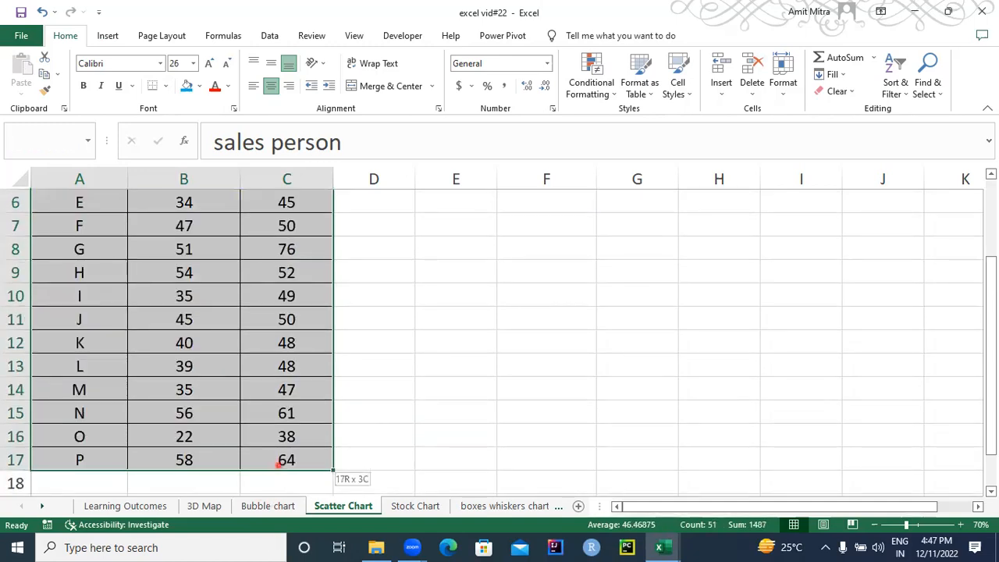
scroll(776, 326, up, 2)
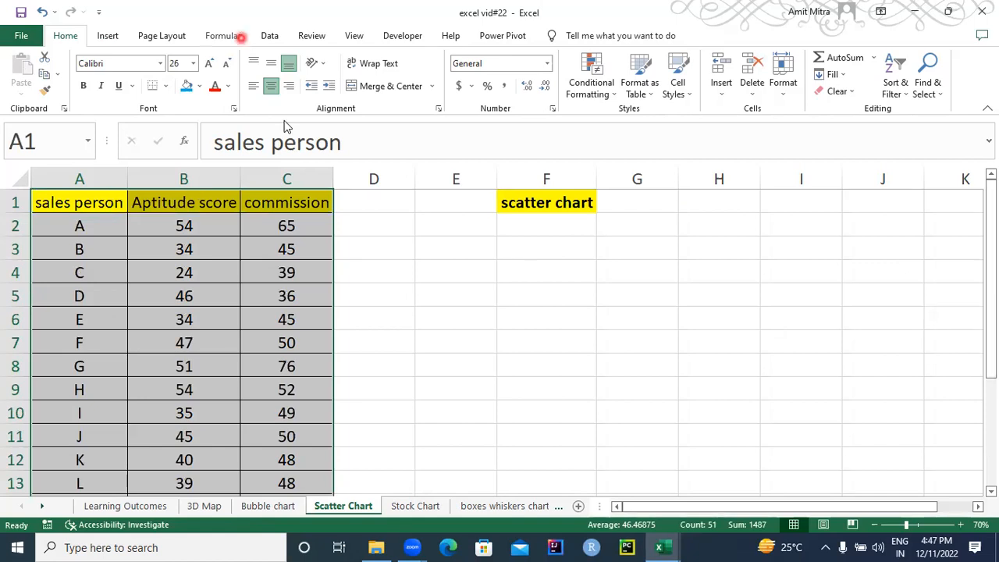
click(106, 37)
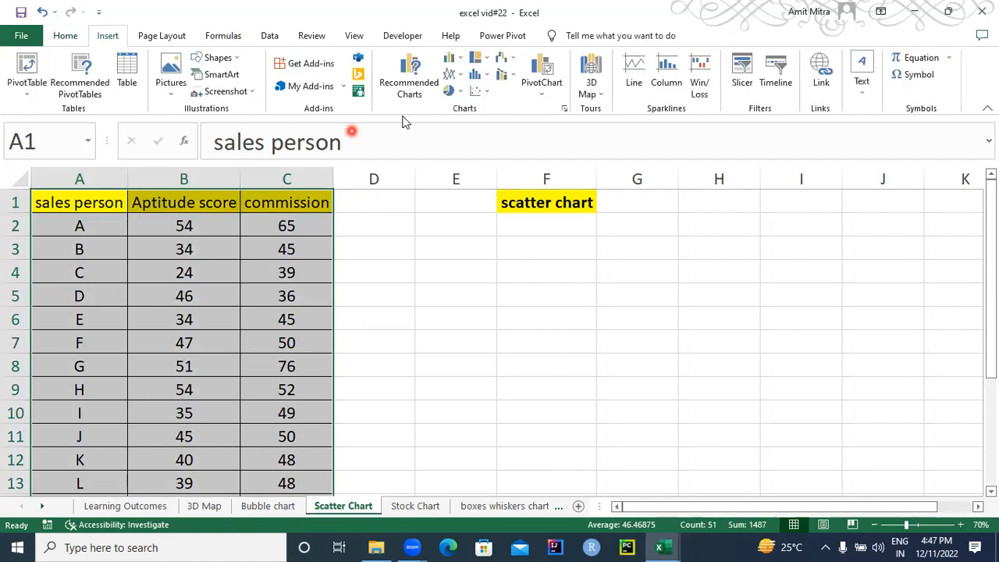
click(488, 92)
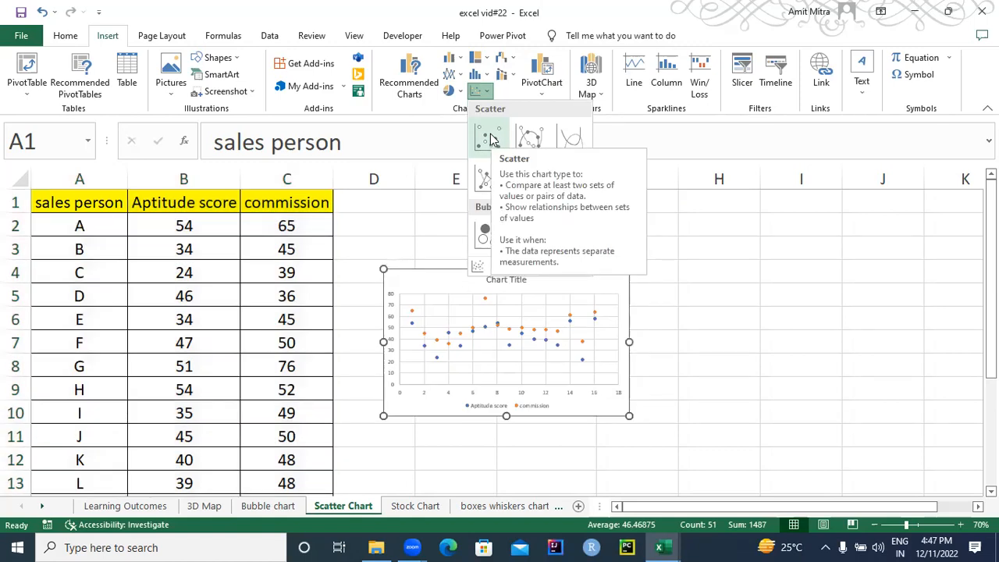
drag(730, 213, 758, 221)
mouse_move(757, 415)
mouse_down()
mouse_move(817, 445)
mouse_move(842, 545)
mouse_move(787, 477)
mouse_up()
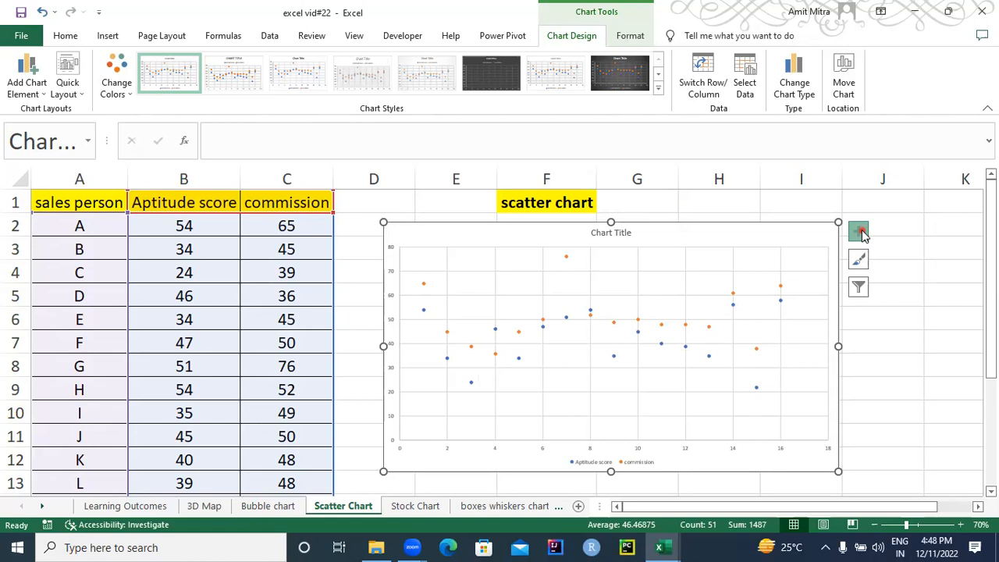
Step: Review the scatter chart's legend options and keep the legend position set to Bottom
click(861, 233)
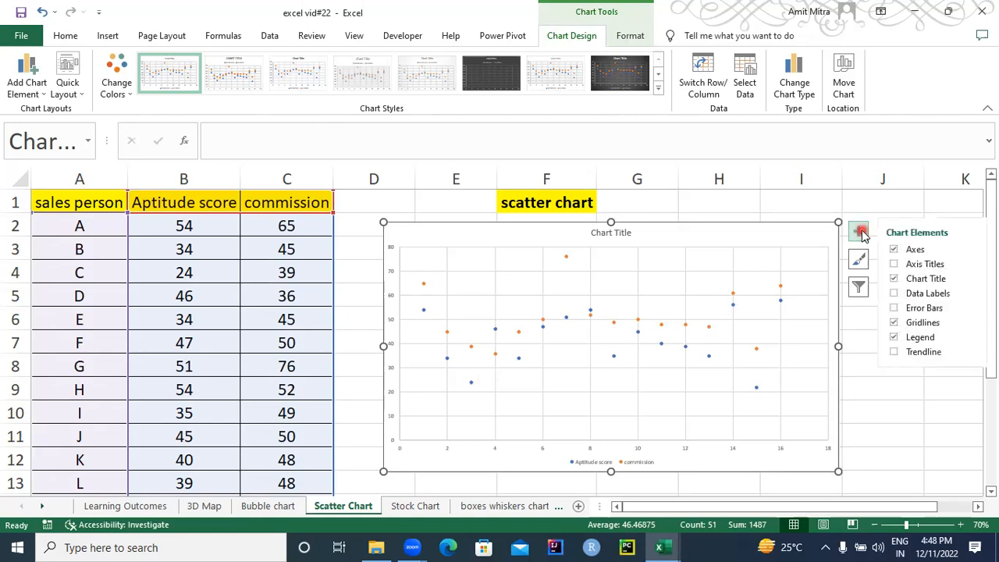
click(894, 279)
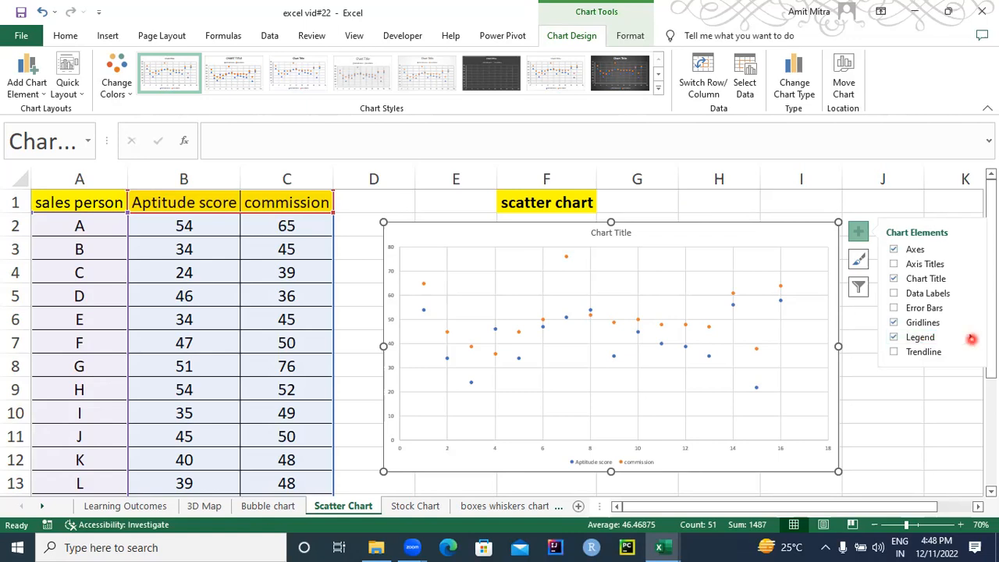
click(971, 337)
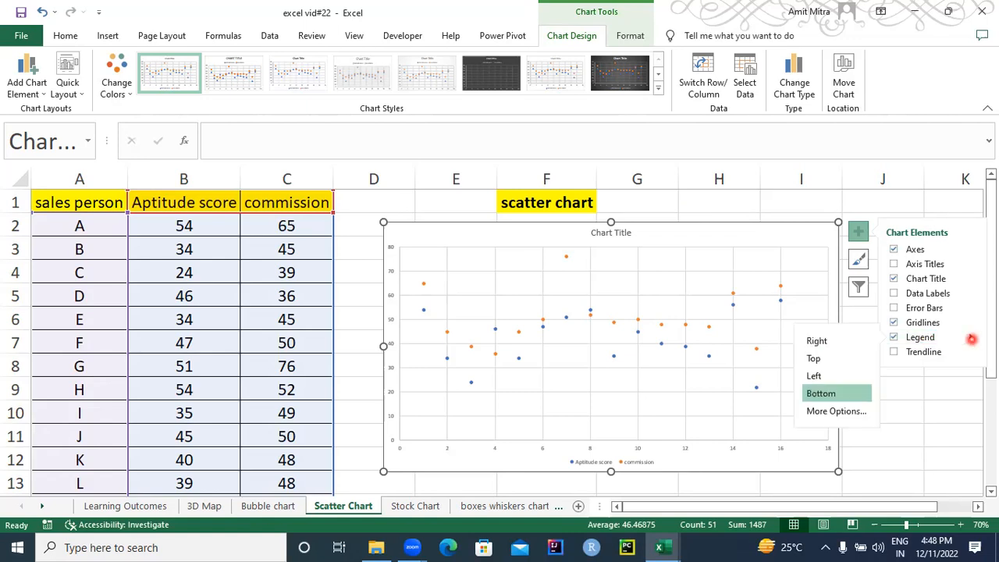
click(829, 413)
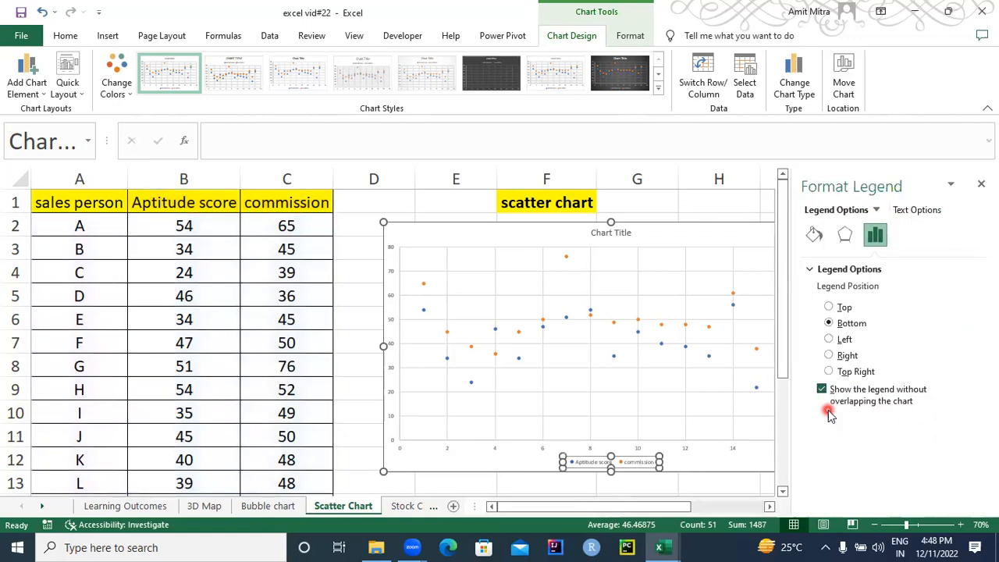
click(850, 326)
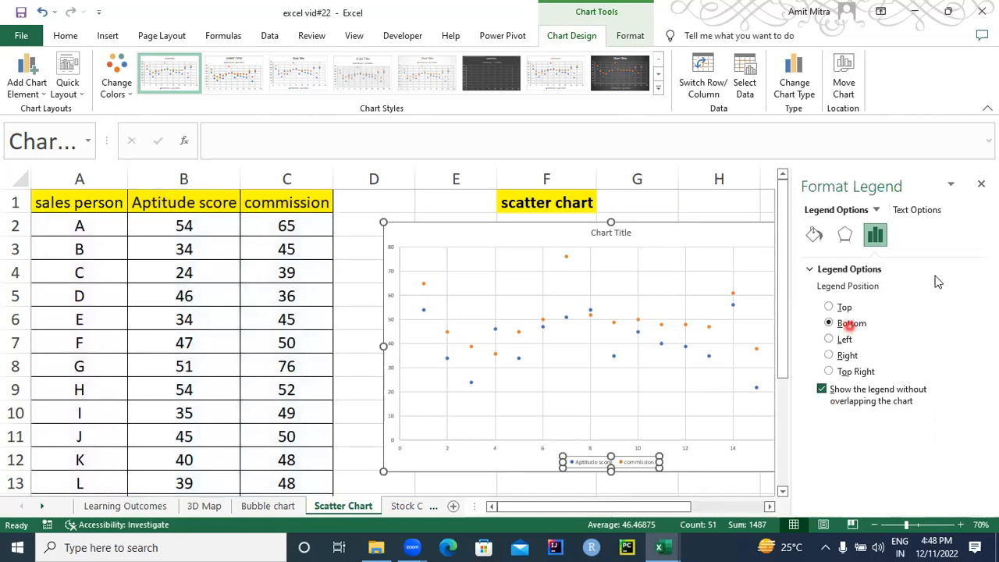
click(981, 184)
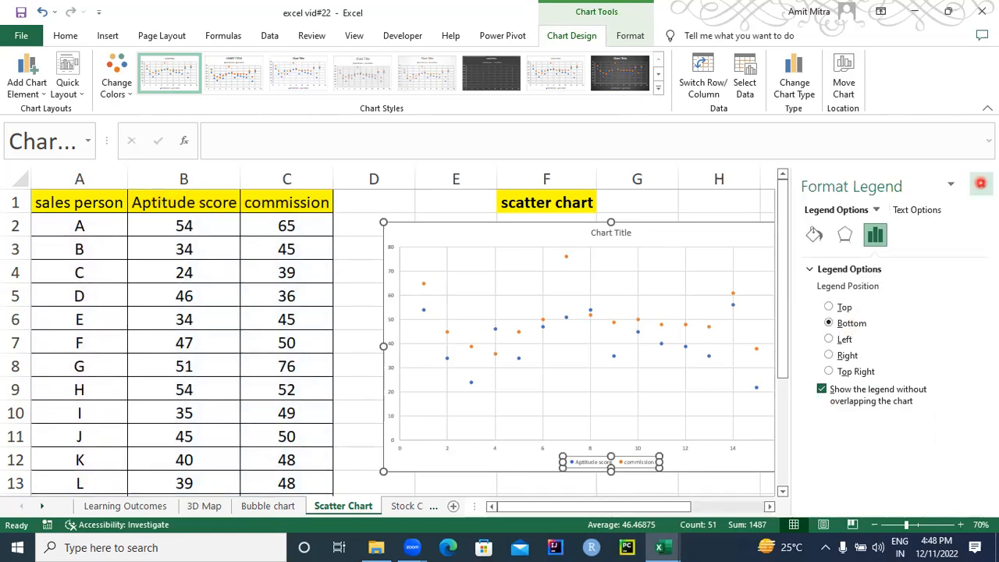
Step: Add data labels to both series of the scatter chart and bring up the label position choices
click(856, 235)
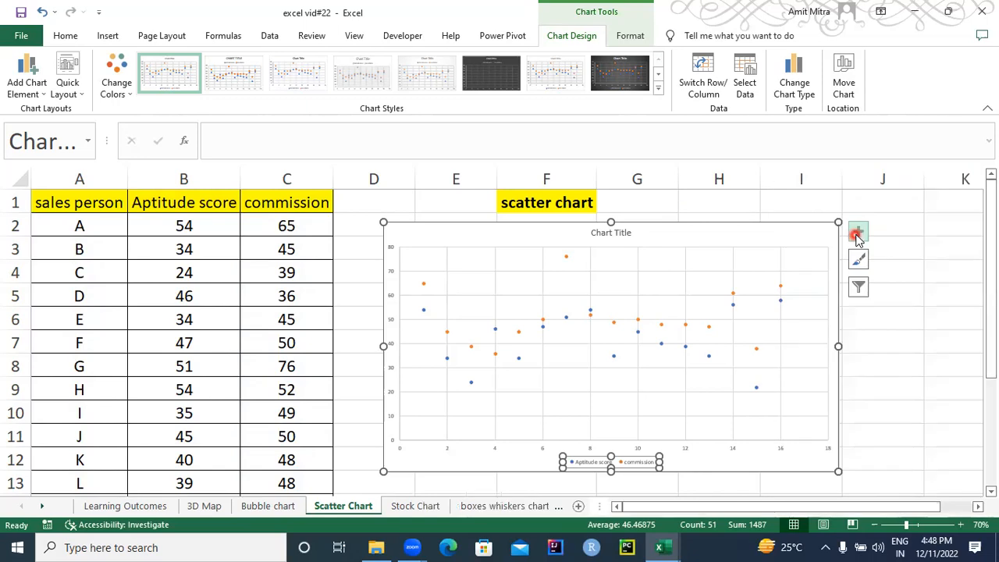
click(895, 280)
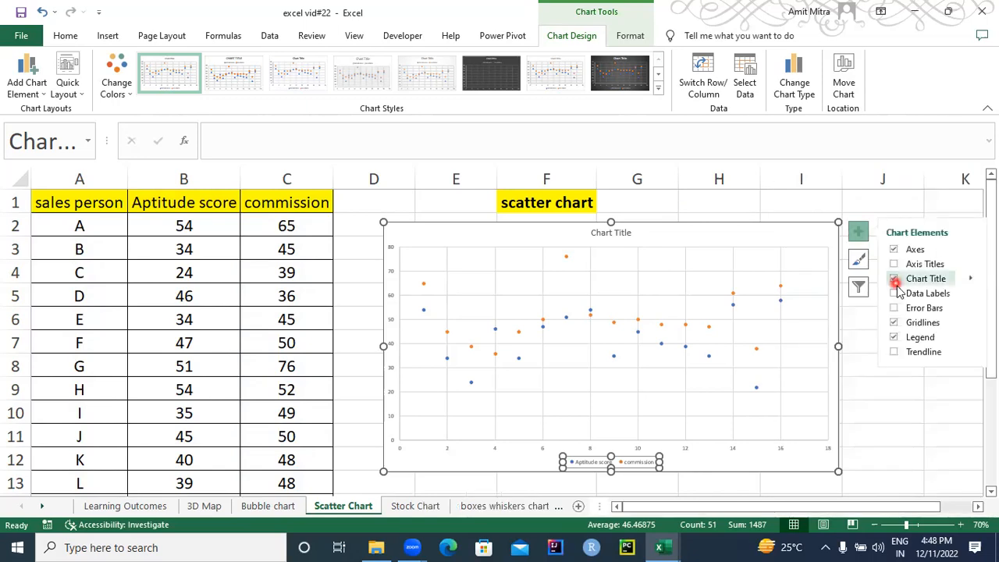
click(894, 293)
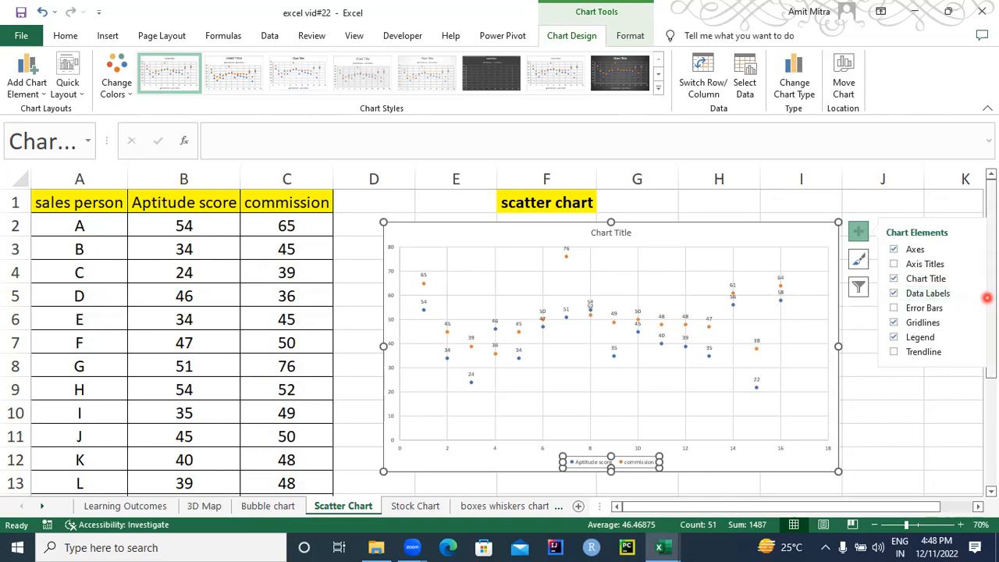
click(972, 293)
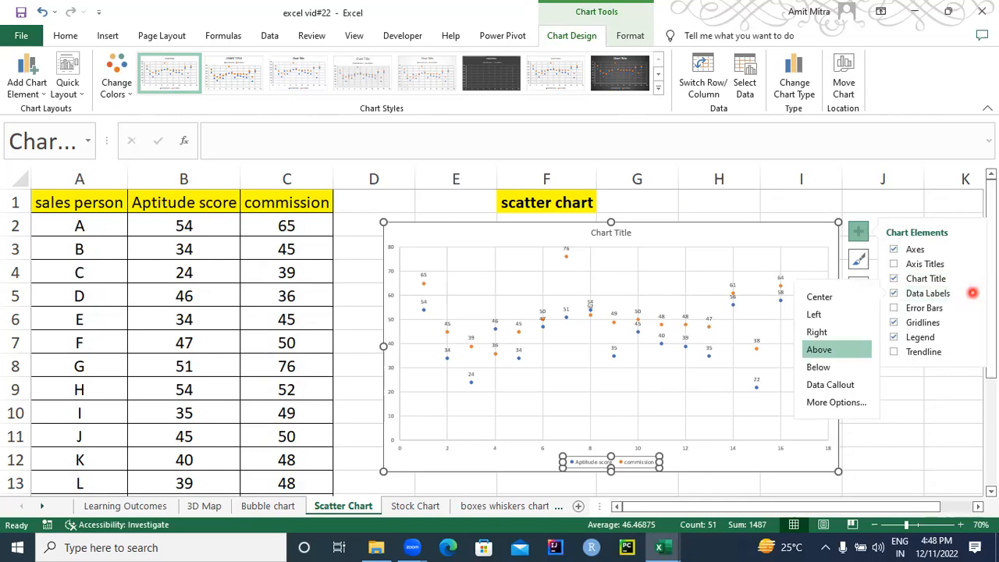
Step: Preview the Data Callout, Right and Below label options and set the scatter chart's data label position to Left
click(830, 386)
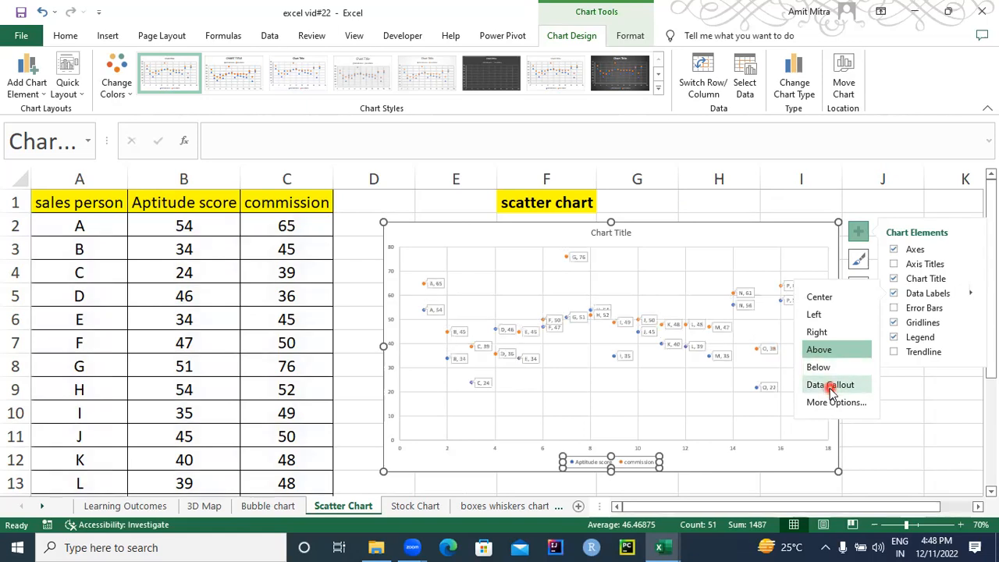
click(825, 368)
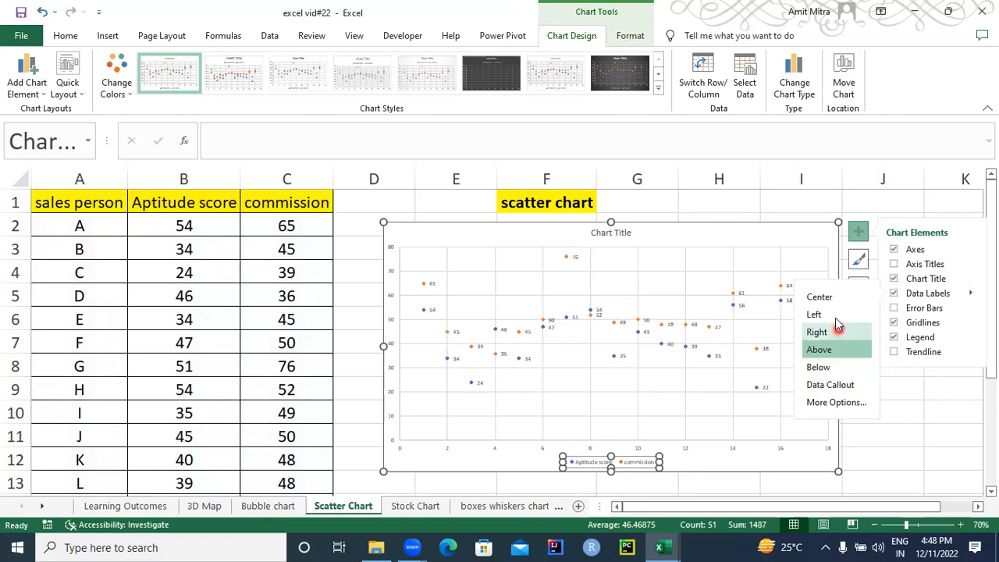
click(836, 318)
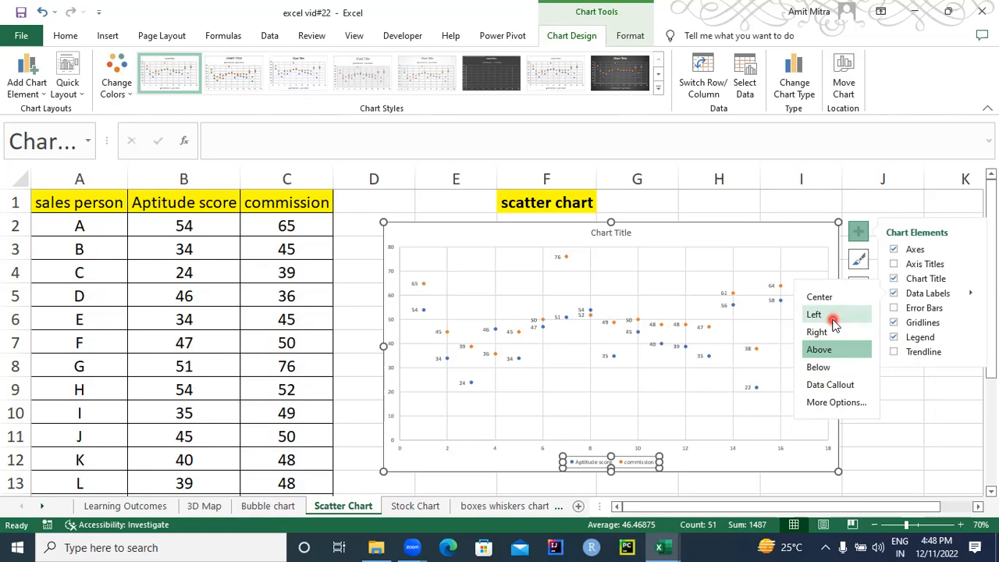
click(816, 386)
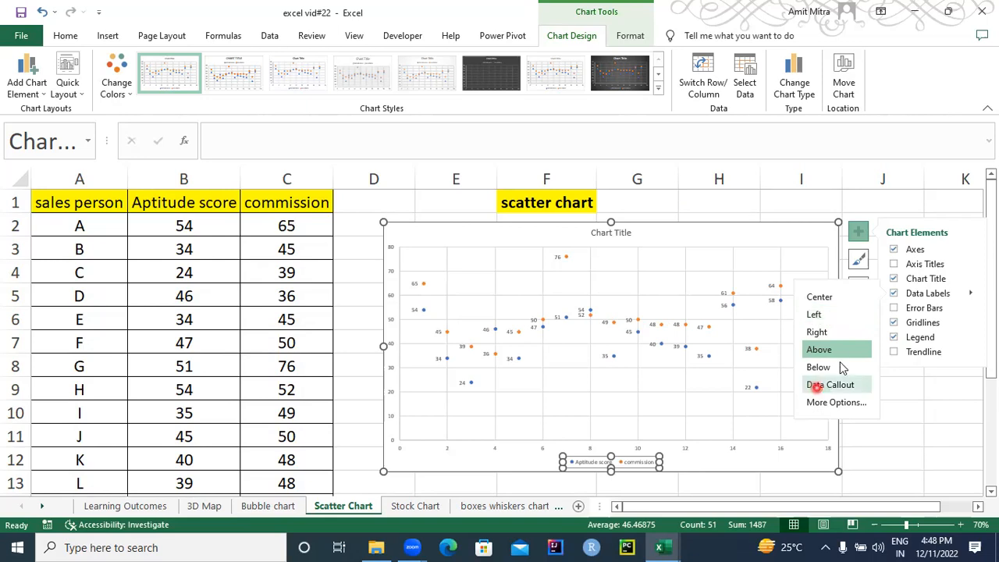
click(830, 349)
click(820, 367)
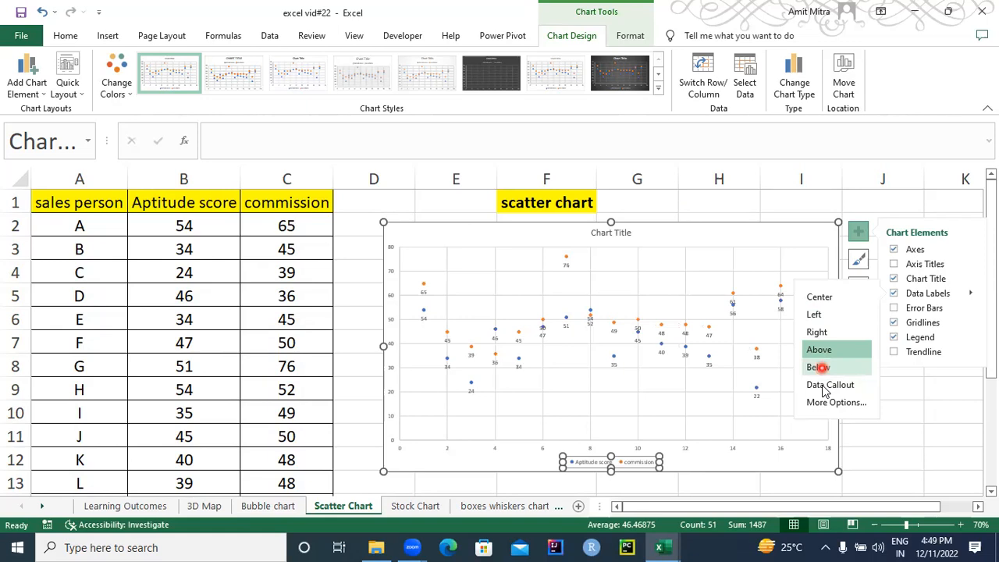
click(825, 390)
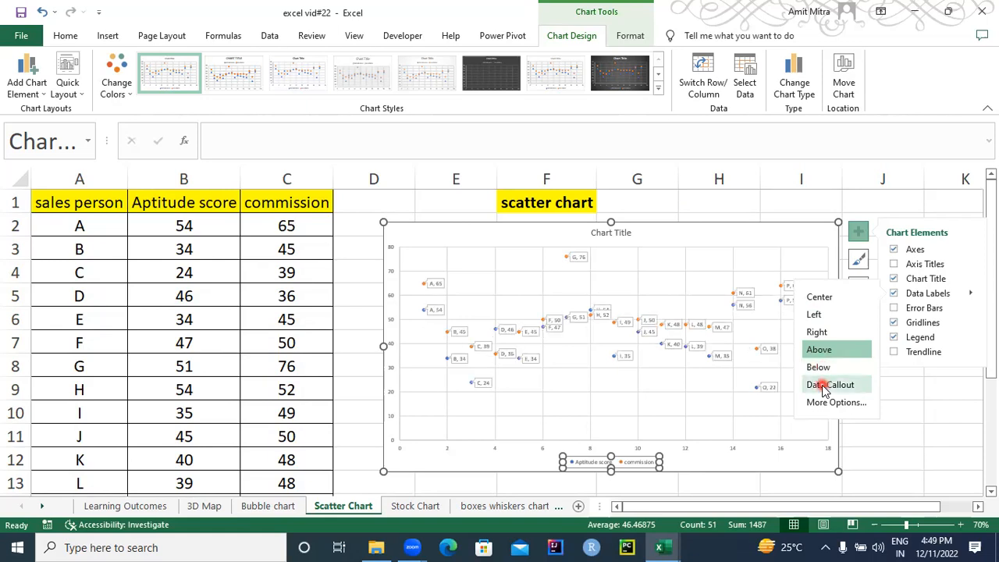
click(823, 367)
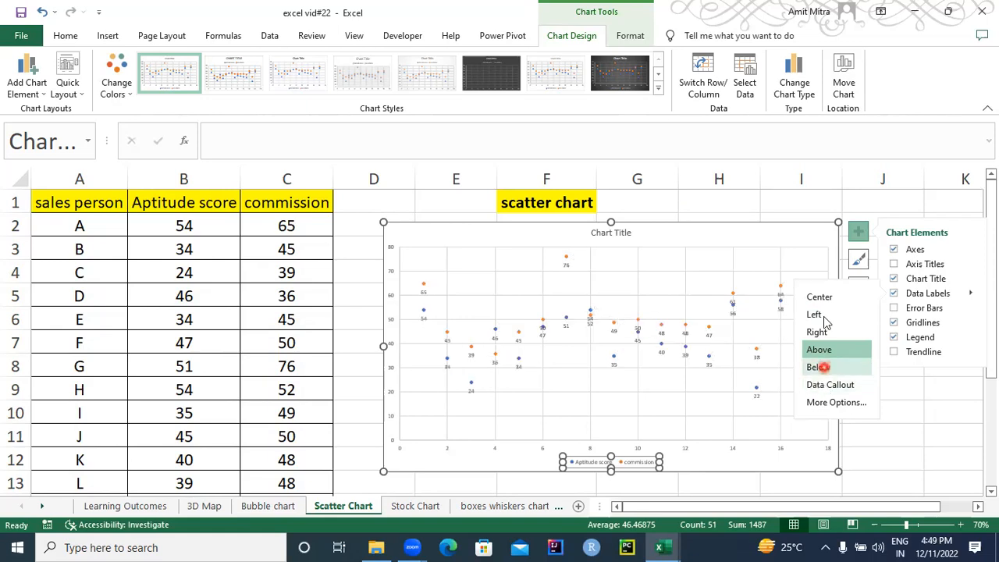
click(824, 316)
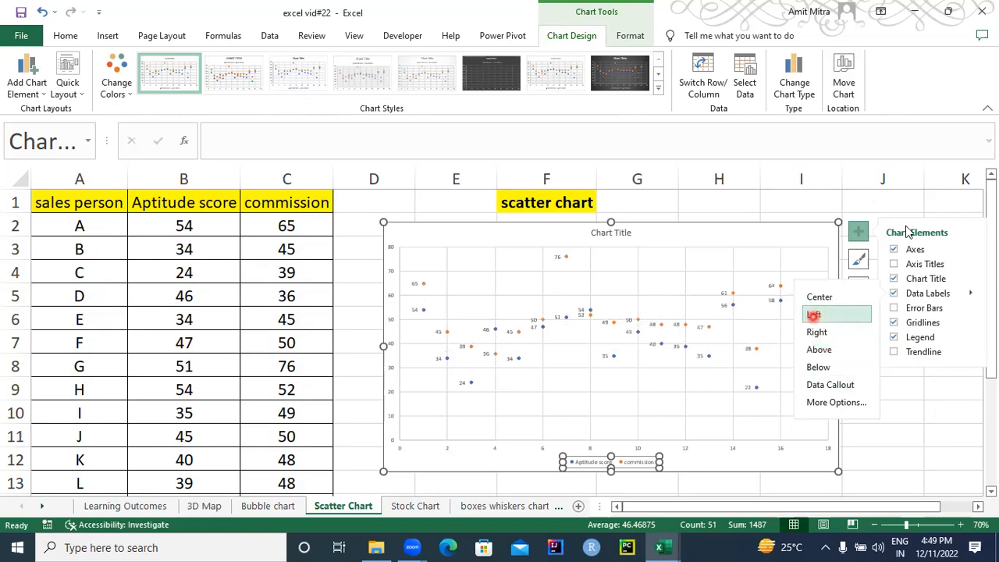
click(895, 204)
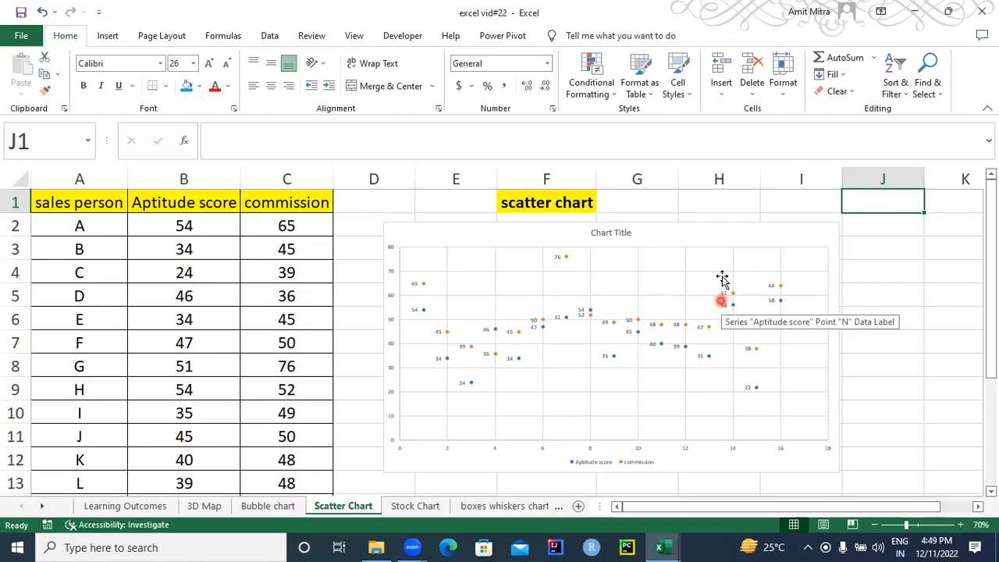
Step: Add a linear trendline based on the Aptitude score series to the scatter chart
click(828, 240)
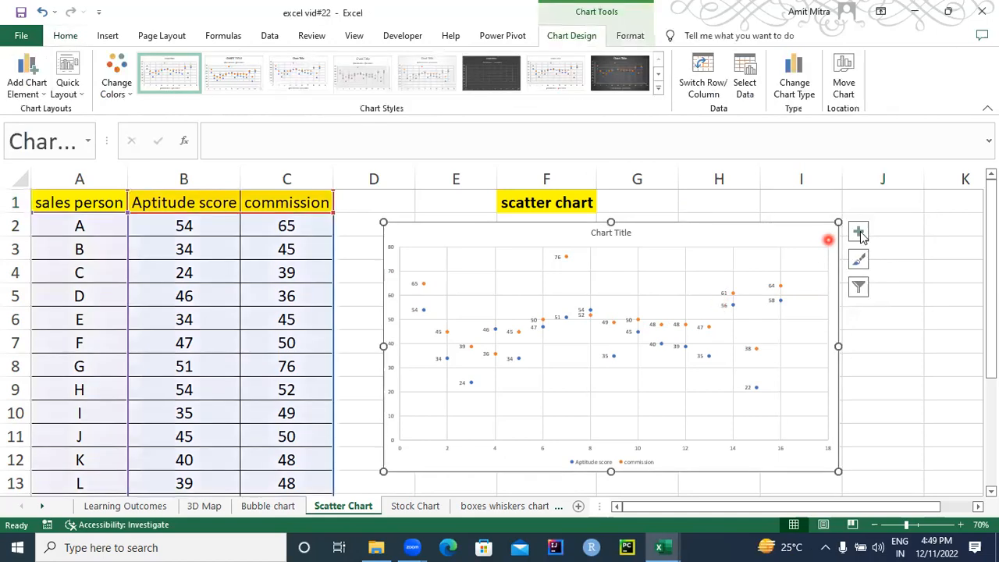
click(860, 233)
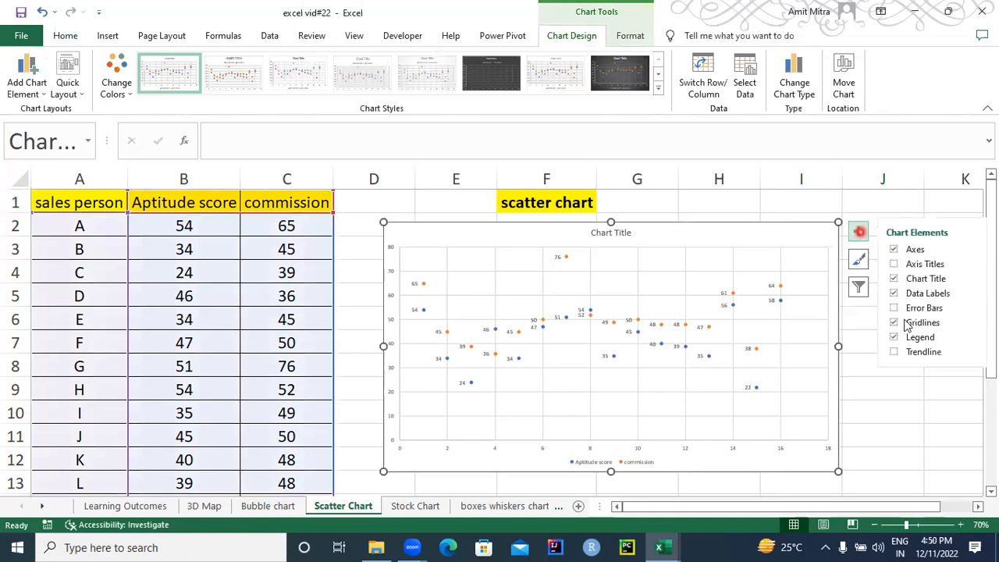
click(895, 353)
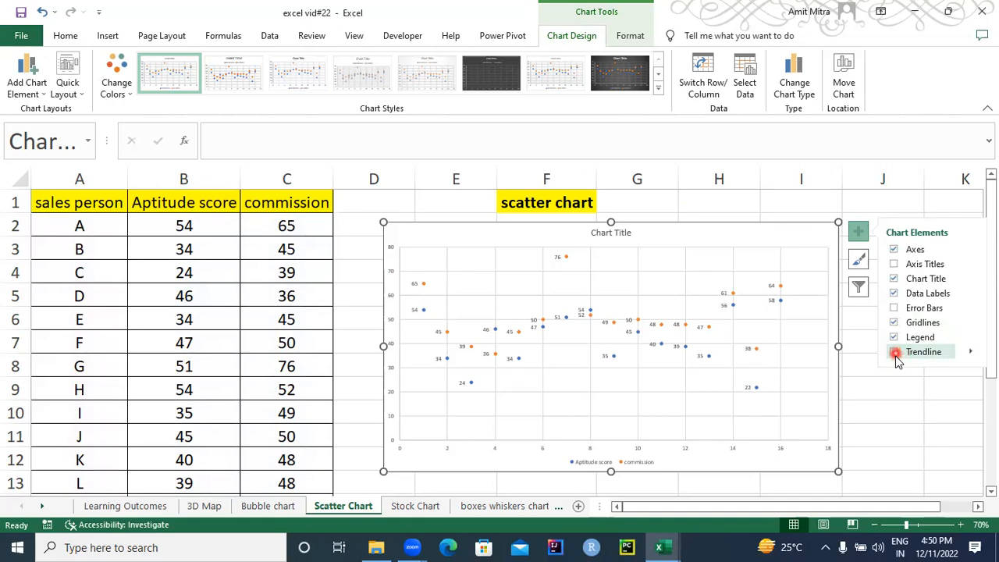
click(912, 293)
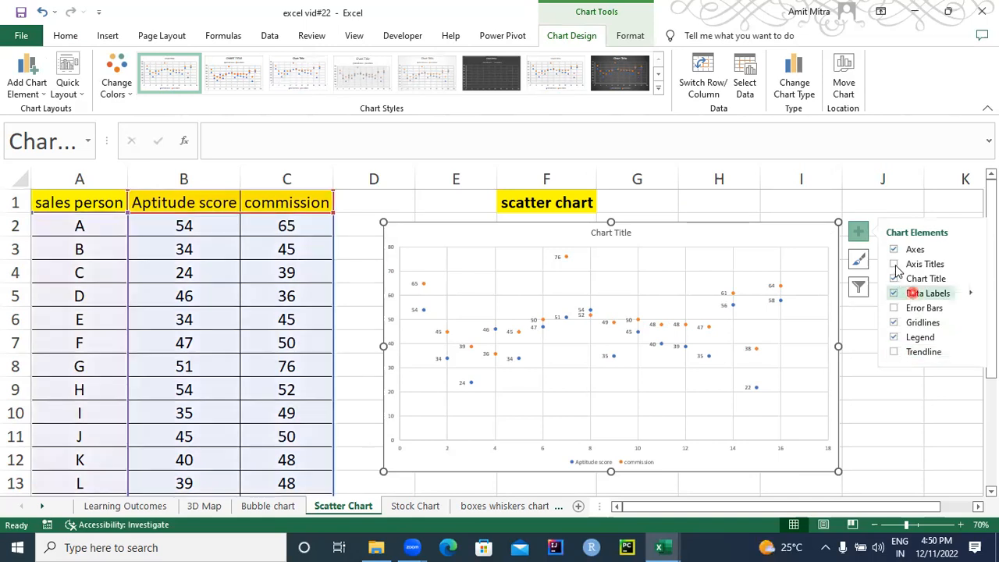
click(895, 264)
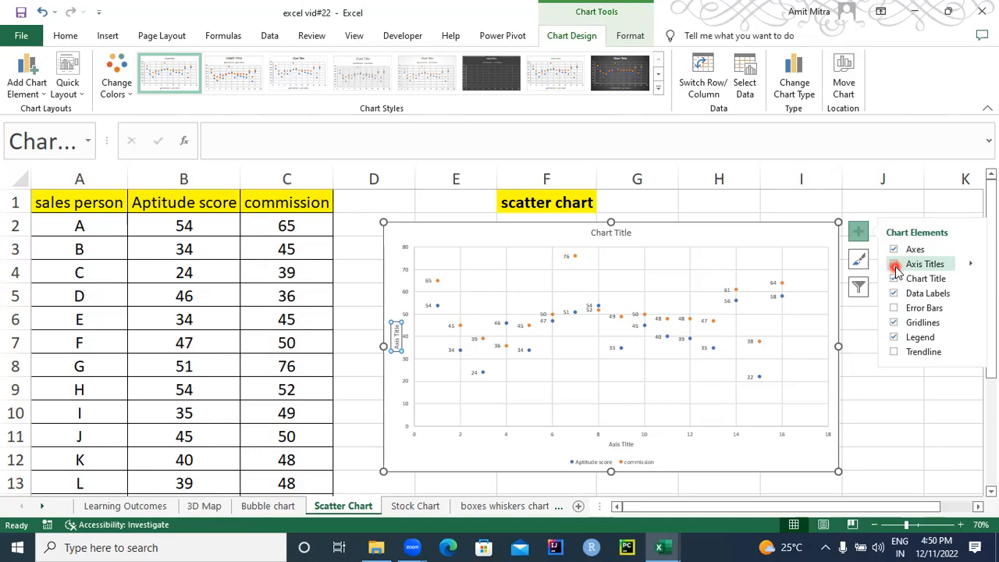
click(895, 352)
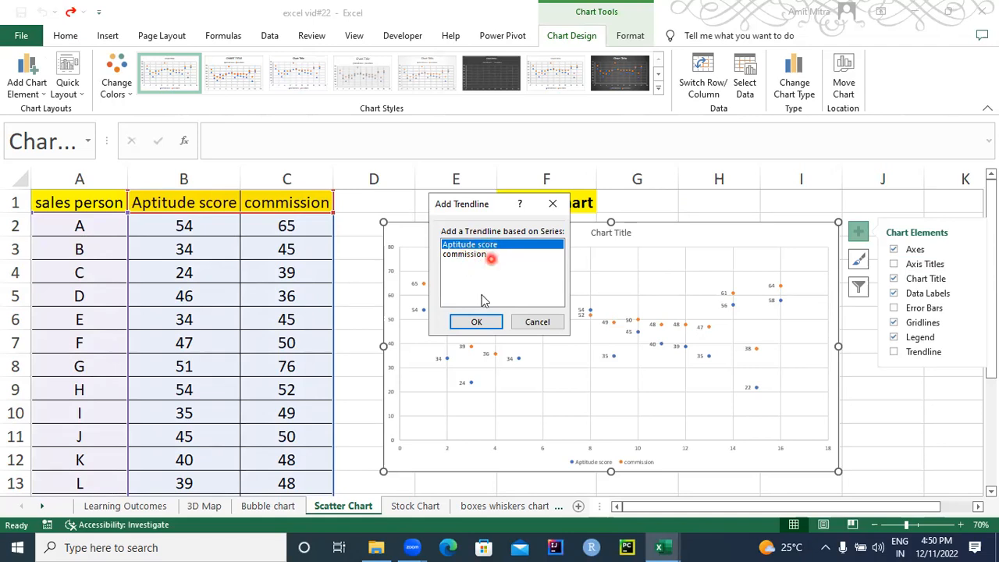
click(477, 324)
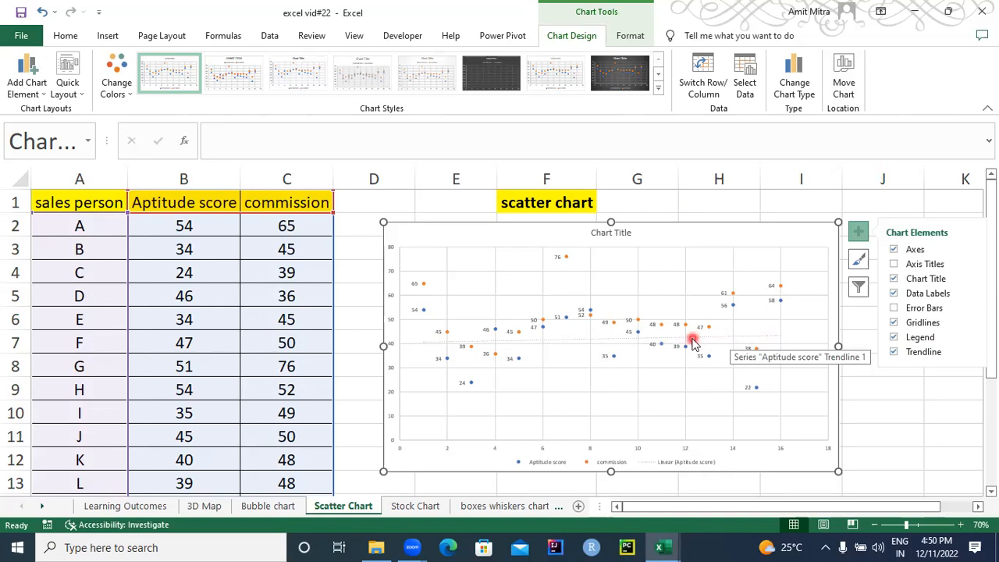
Step: Apply the dark chart style with the legend above the plot and add a Linear Forecast trendline for the Aptitude score series
click(617, 72)
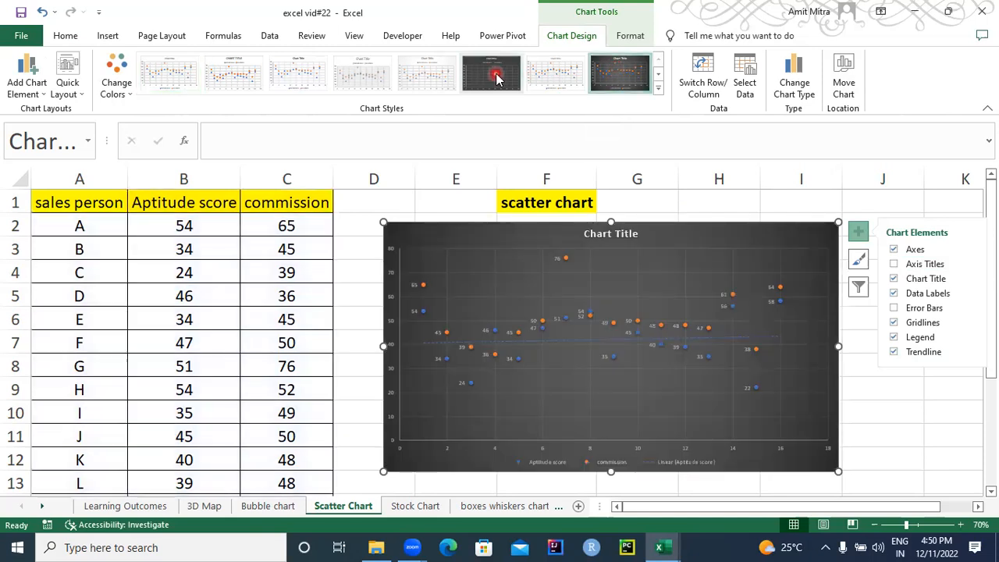
click(496, 77)
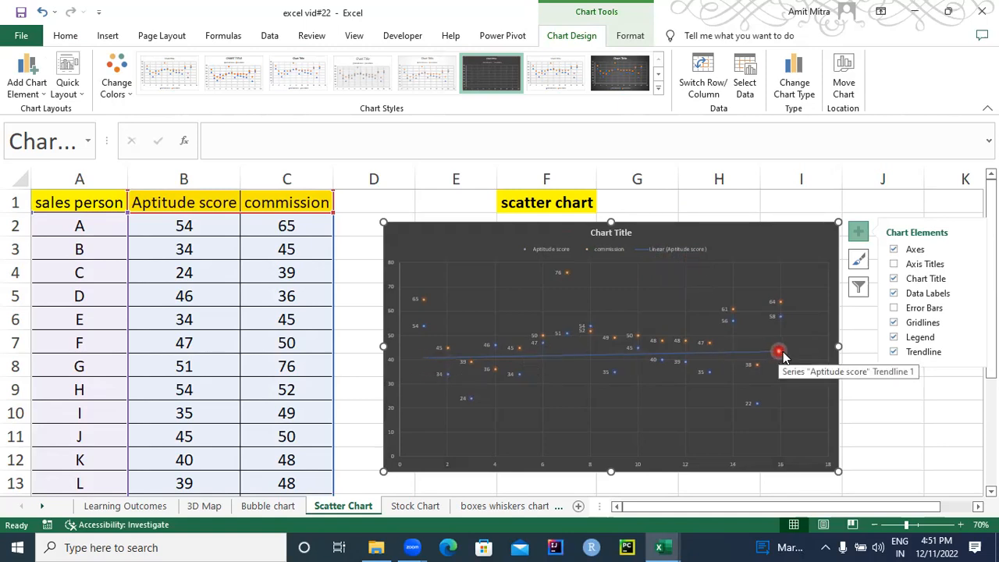
click(968, 353)
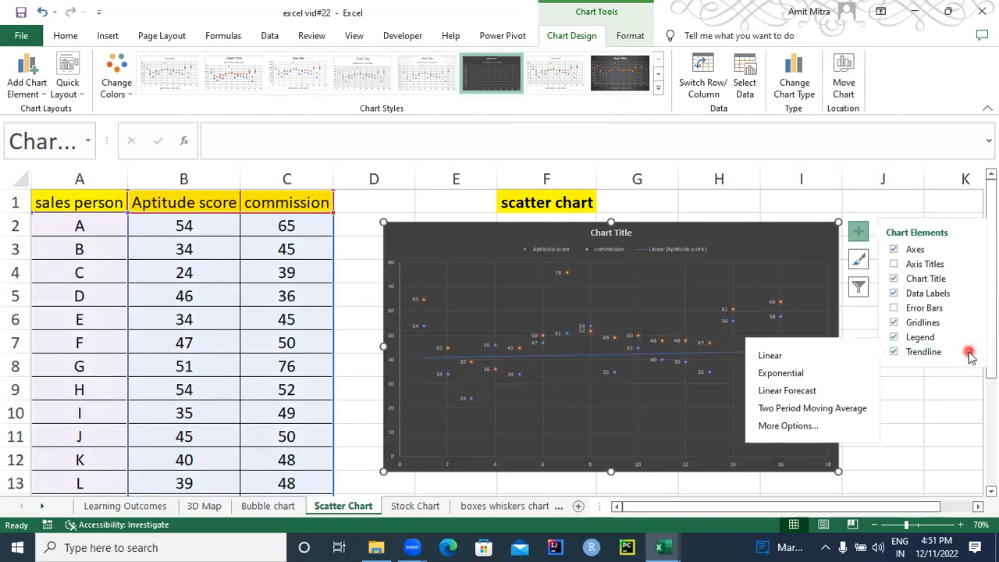
click(792, 392)
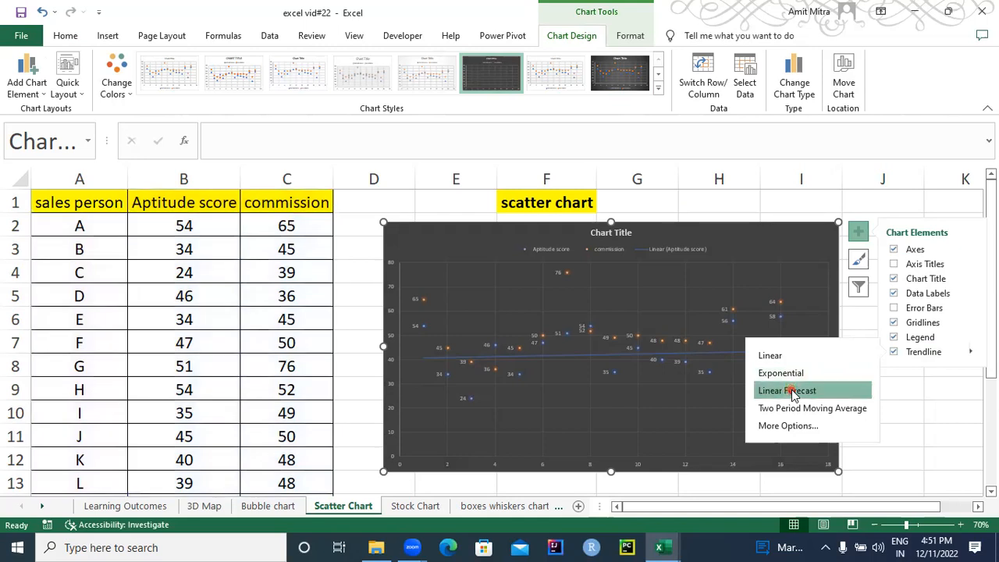
click(472, 323)
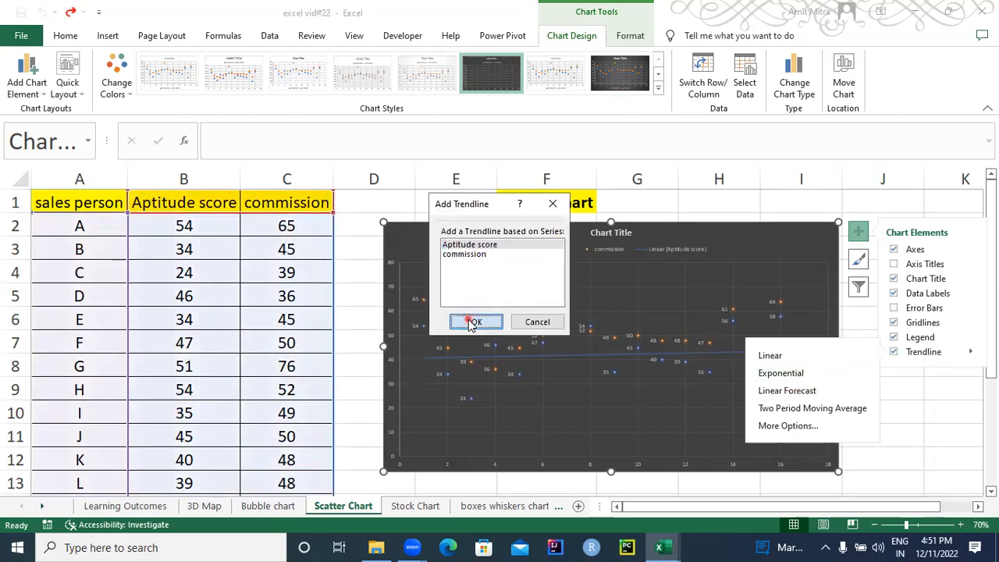
click(701, 391)
click(800, 315)
click(800, 314)
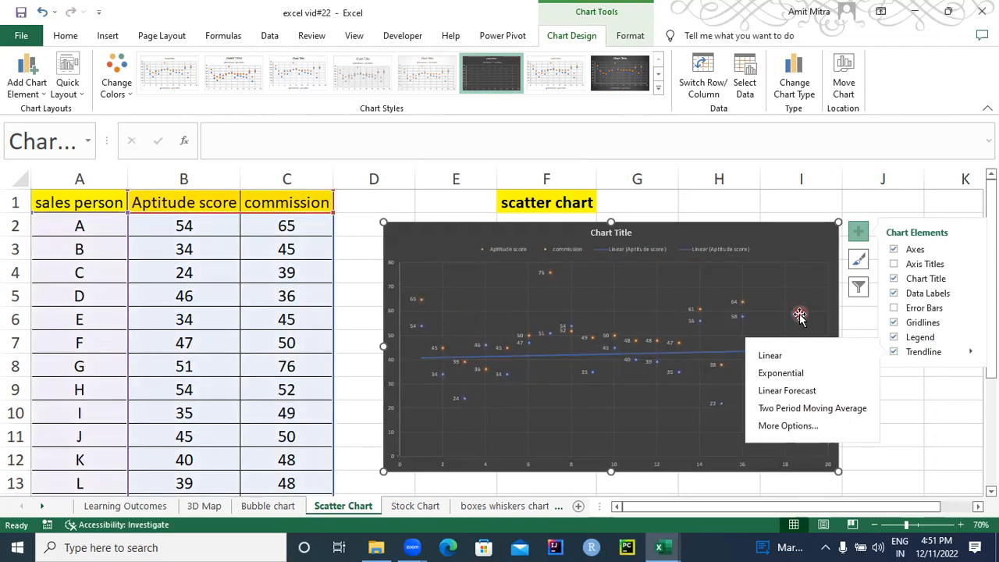
click(928, 429)
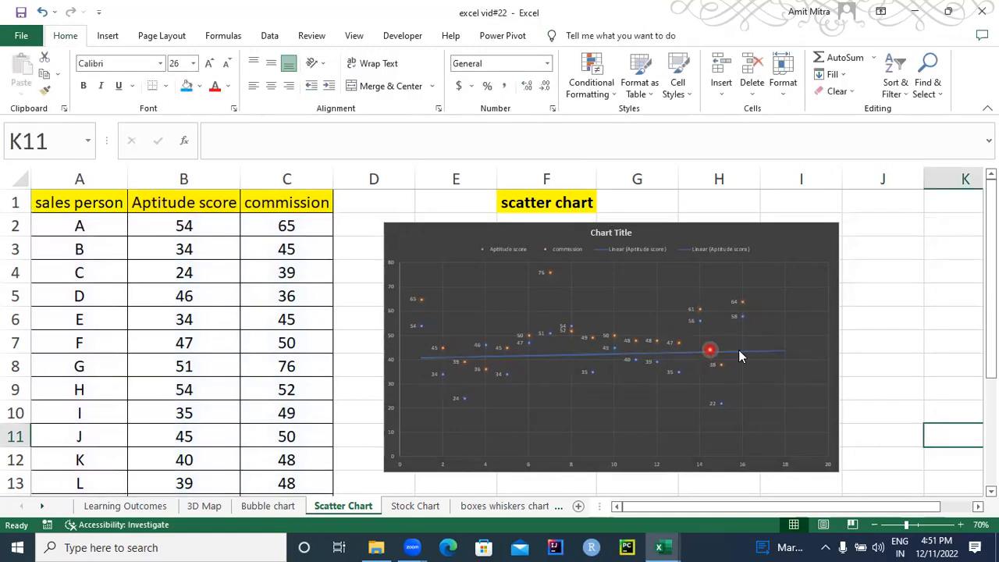
Step: Try the Set Intercept option on the forecast trendline and display the trendline's equation on the chart
double_click(771, 351)
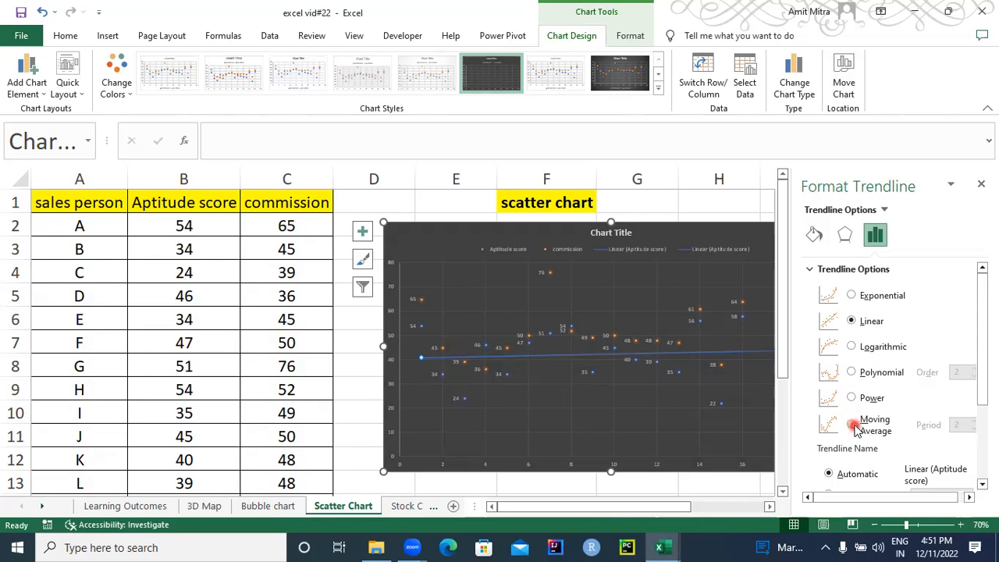
mouse_move(981, 312)
mouse_down()
mouse_move(980, 362)
mouse_move(981, 300)
mouse_up()
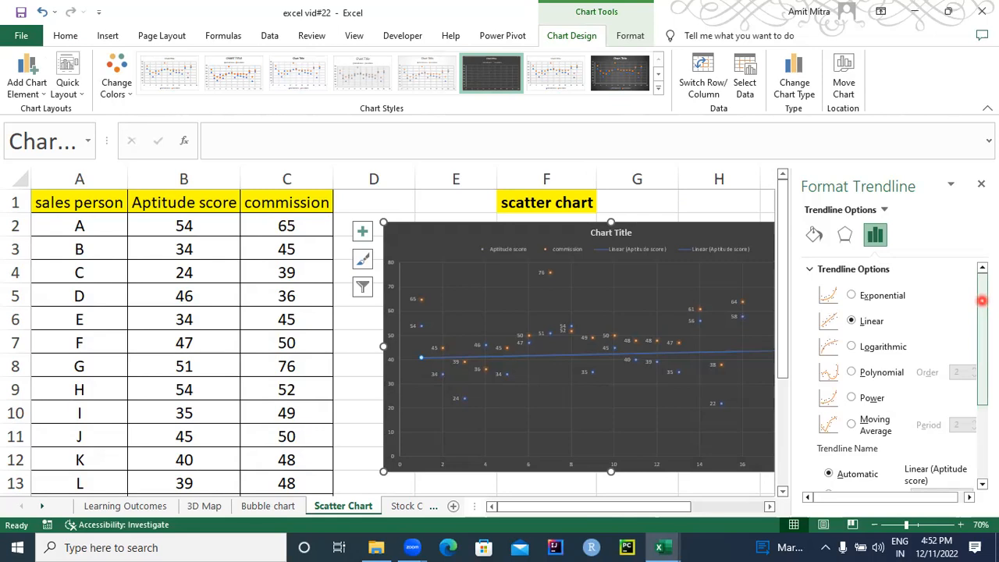
drag(982, 301, 981, 394)
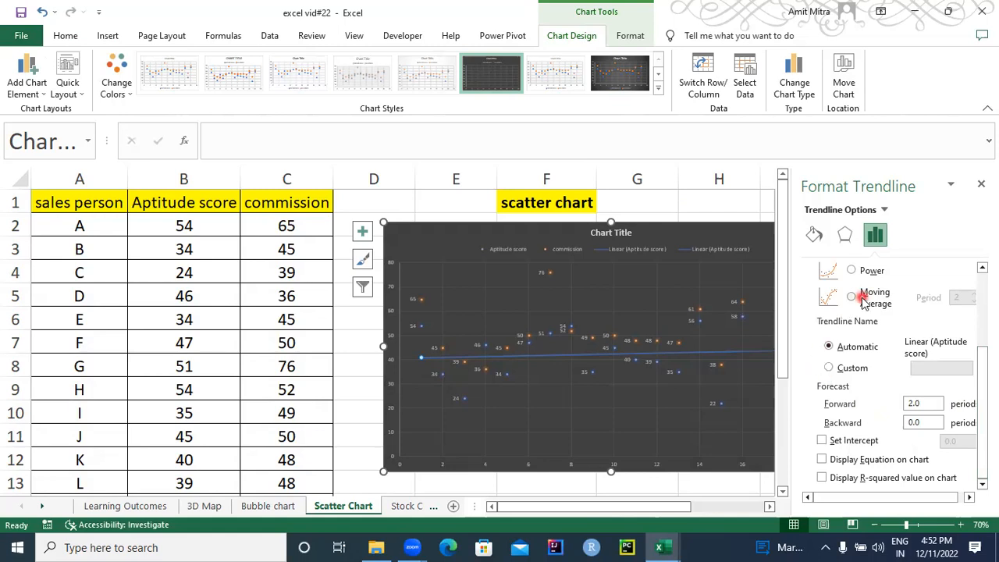
click(823, 440)
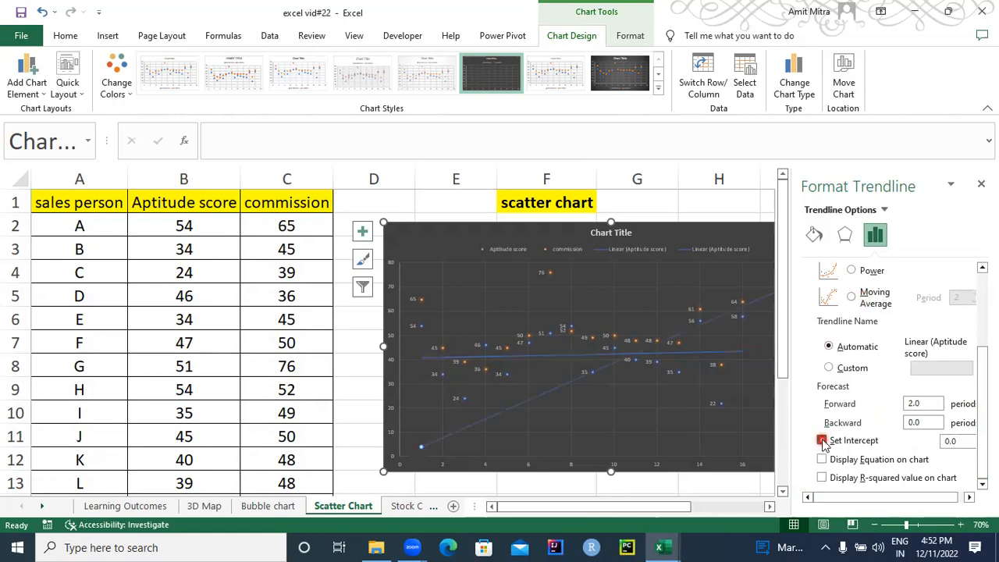
click(823, 441)
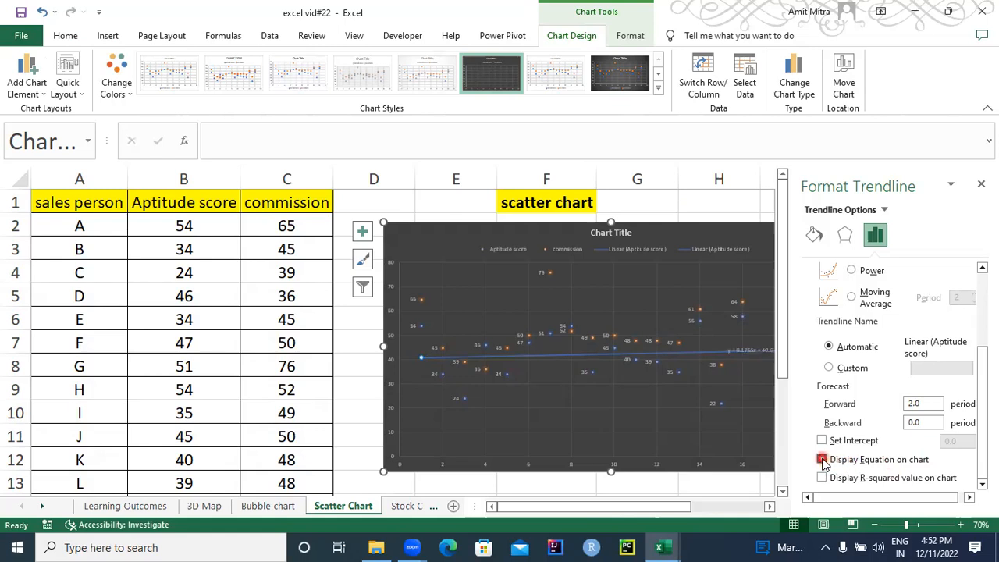
click(738, 384)
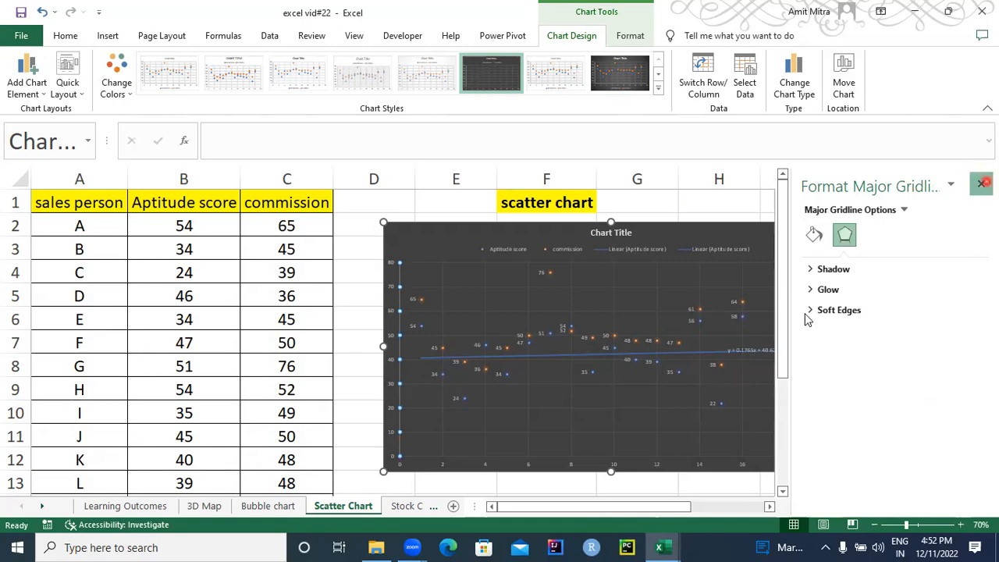
click(981, 183)
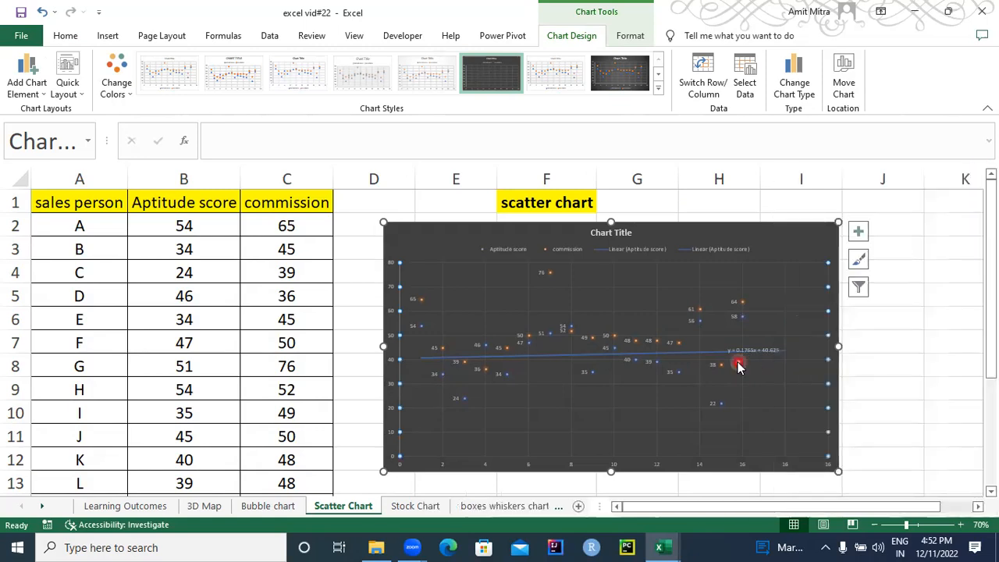
Step: Zoom the worksheet to 90% and examine the scatter chart's trendline and equation across the full plot
click(960, 526)
click(960, 526)
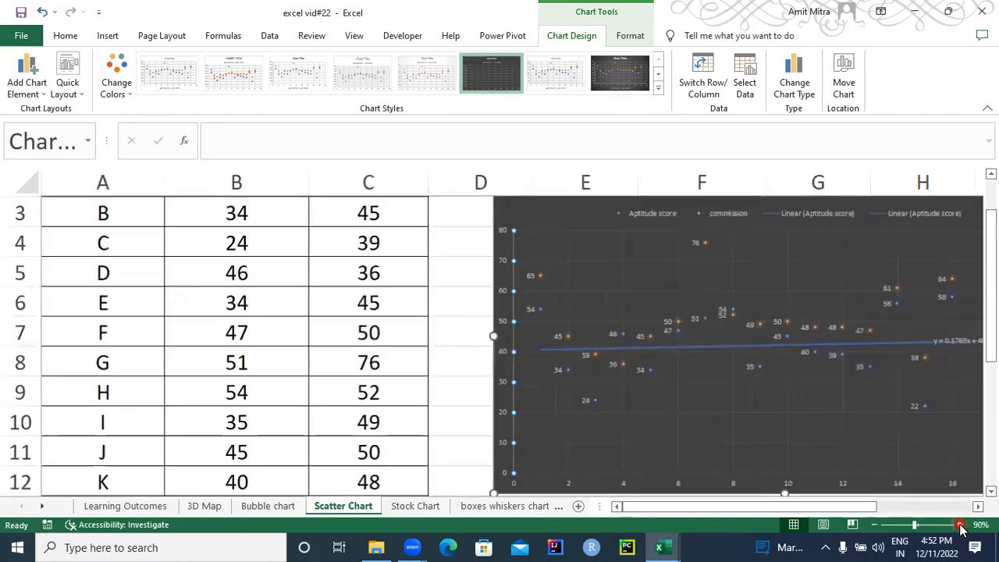
drag(863, 507, 901, 506)
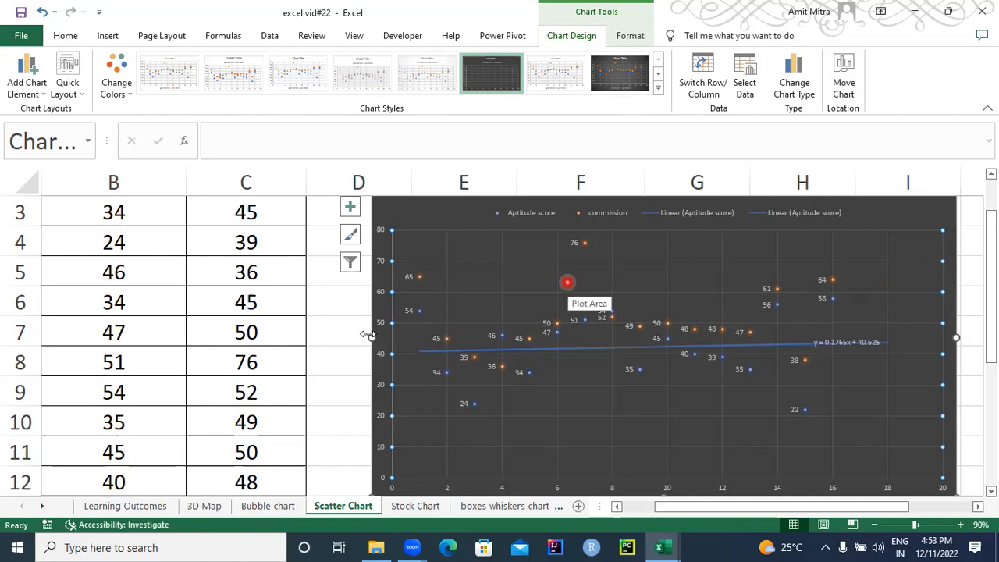
Step: Review the list on the Learning Outcomes sheet and recheck the trendline equation on the Scatter Chart sheet
click(122, 506)
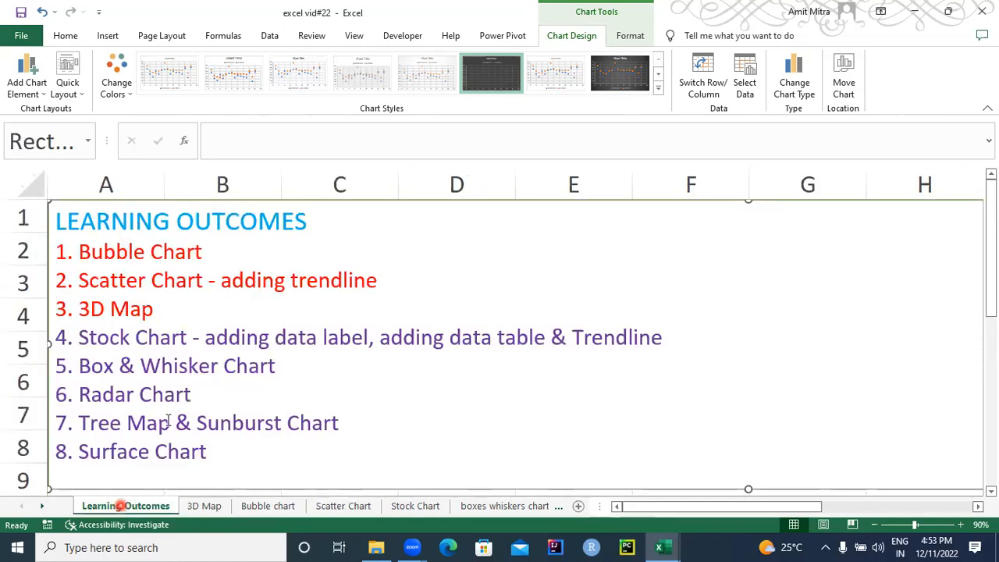
click(293, 255)
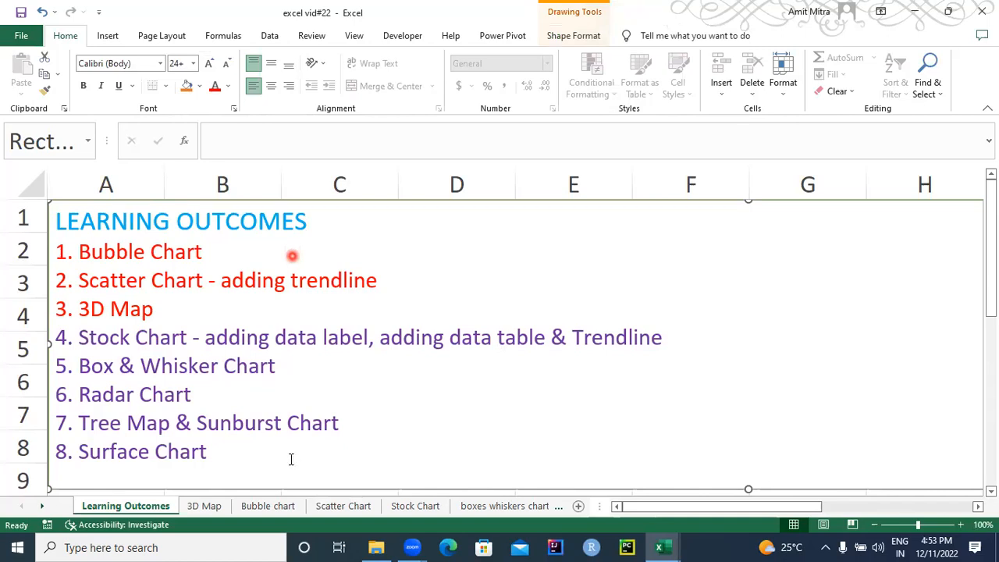
click(332, 508)
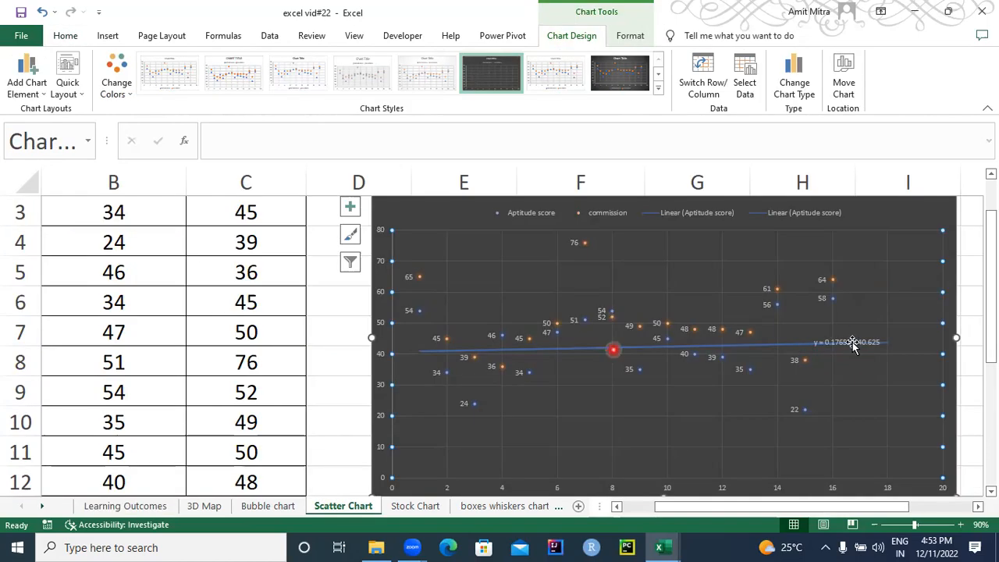
click(852, 345)
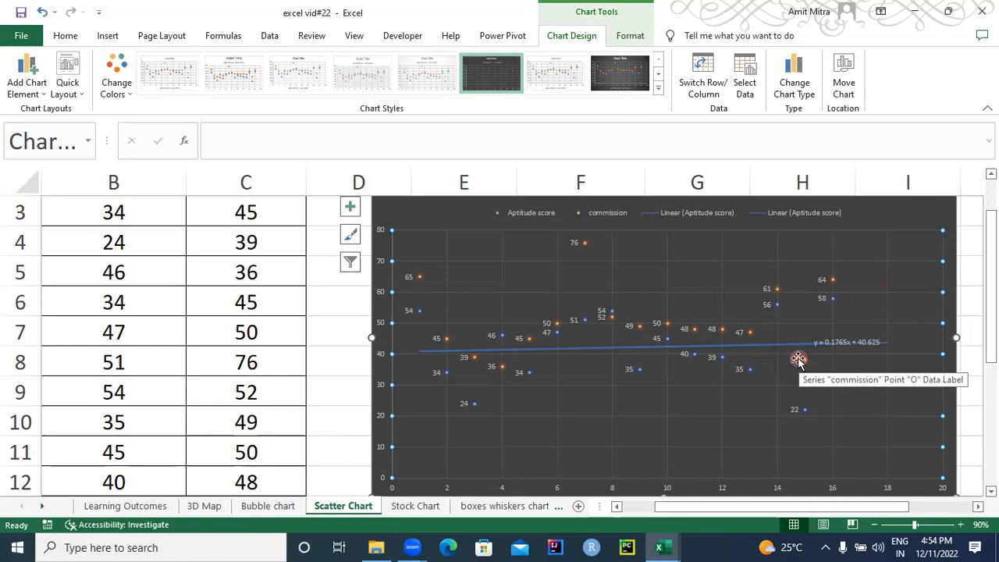
click(125, 506)
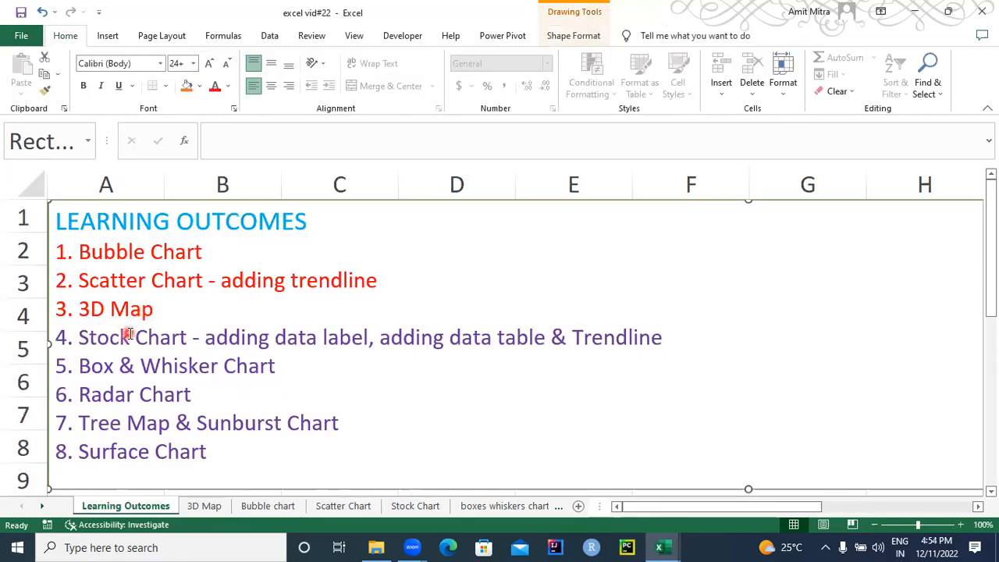